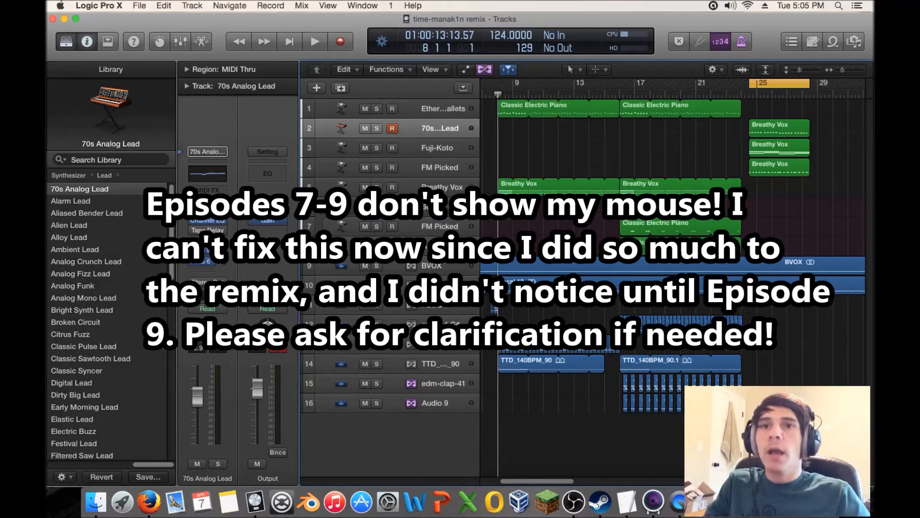
- Play back the transition from about bar 22 into the Breathy Vox section around bar 25
left_click(727, 94)
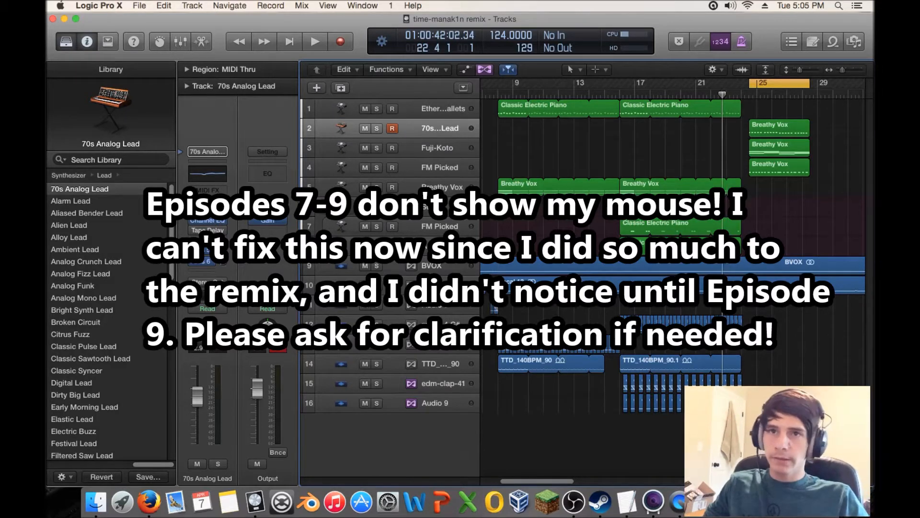
key("space")
key("space")
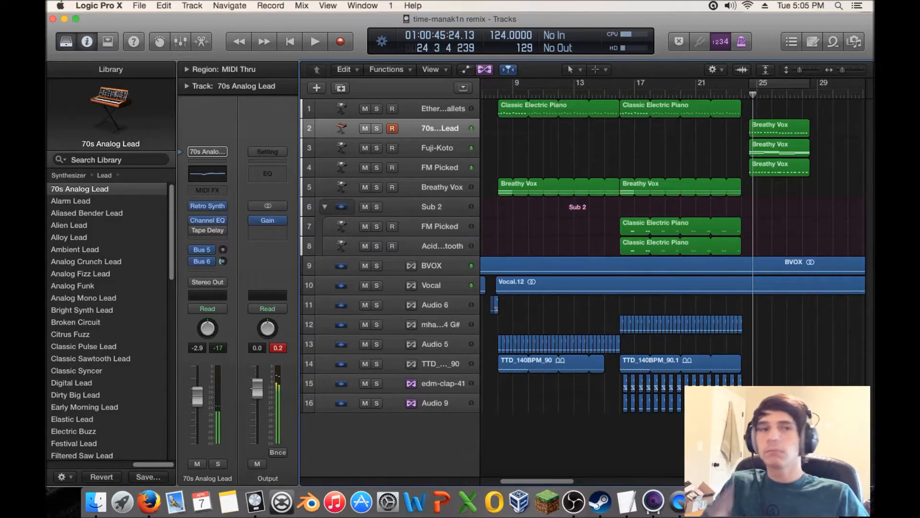
left_click(712, 95)
key("space")
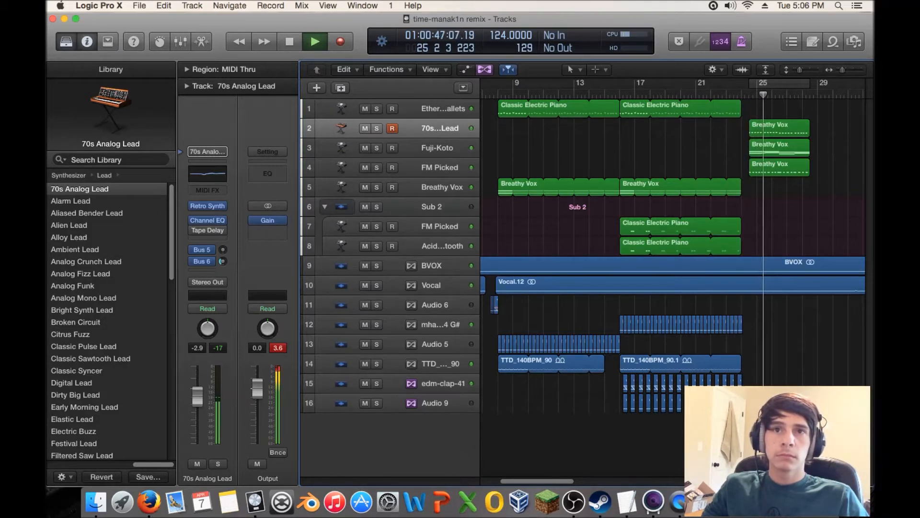
key("space")
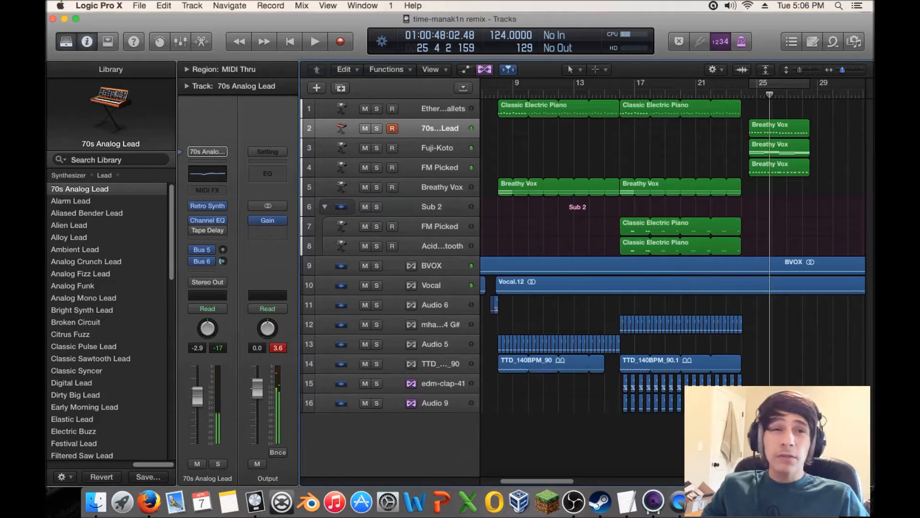
- Move the three Breathy Vox regions on tracks 2 to 4 earlier so they start at bar 24
key("super+Right")
key("super+Right")
key("super+Right")
key("super+Right")
key("super+Right")
key("super+Right")
left_click_drag(646, 135, 692, 166)
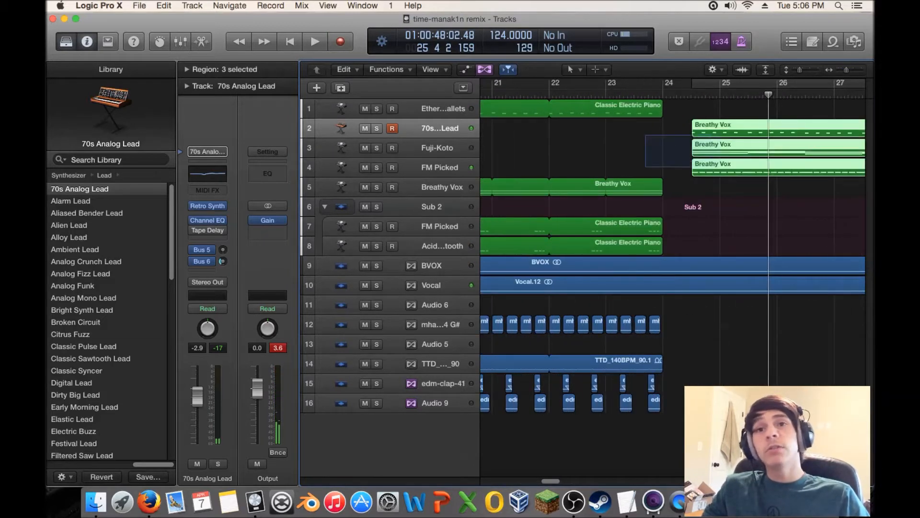
left_click_drag(711, 130, 682, 130)
- Try splitting the BVOX and Vocal regions at bar 24 beat 2, trimming the first parts and moving the second parts back to bar 24
left_click(664, 94)
left_click_drag(663, 95, 677, 95)
left_click_drag(706, 310, 699, 271)
right_click(699, 271)
left_click(715, 276)
left_click(712, 311)
left_click_drag(669, 305, 667, 273)
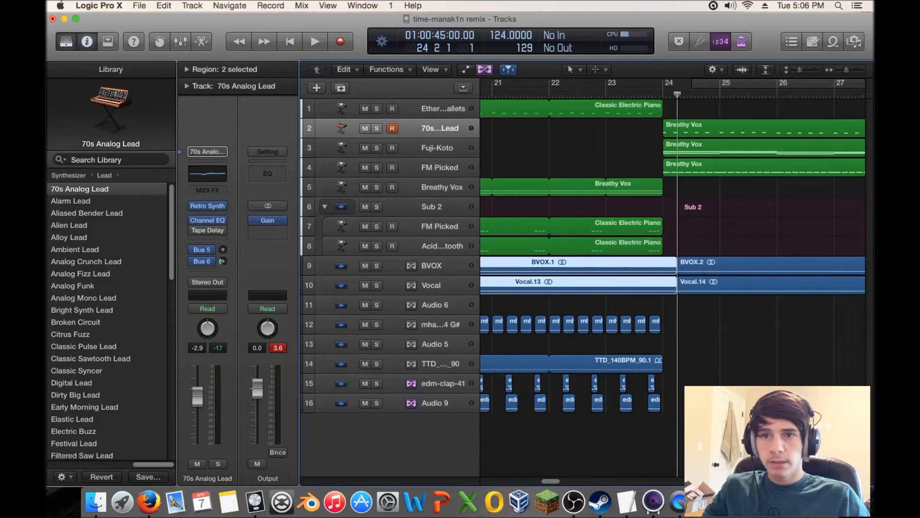
left_click_drag(676, 291, 662, 290)
left_click_drag(724, 316, 691, 287)
- Play the transition at bar 24 to check the timing of the moved BVOX and Vocal regions
key("space")
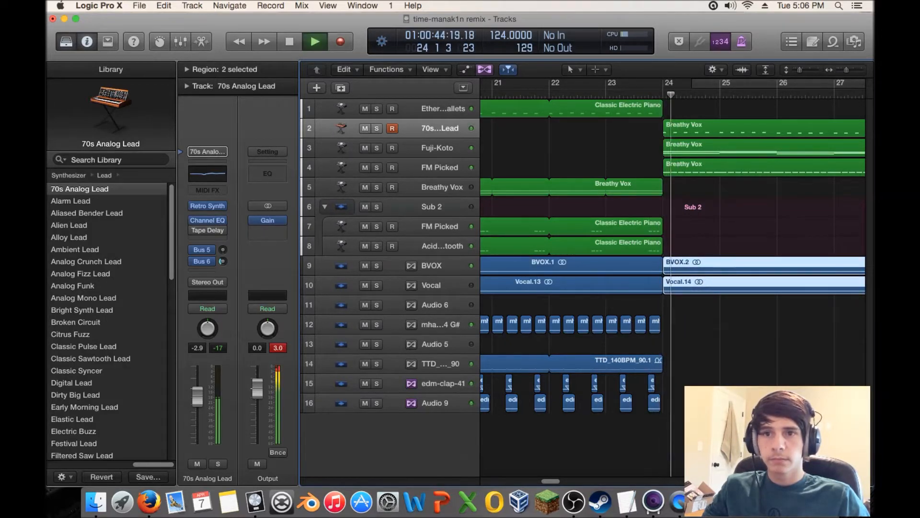
key("super+Right")
key("super+Right")
key("super+Right")
key("super+Right")
key("super+Right")
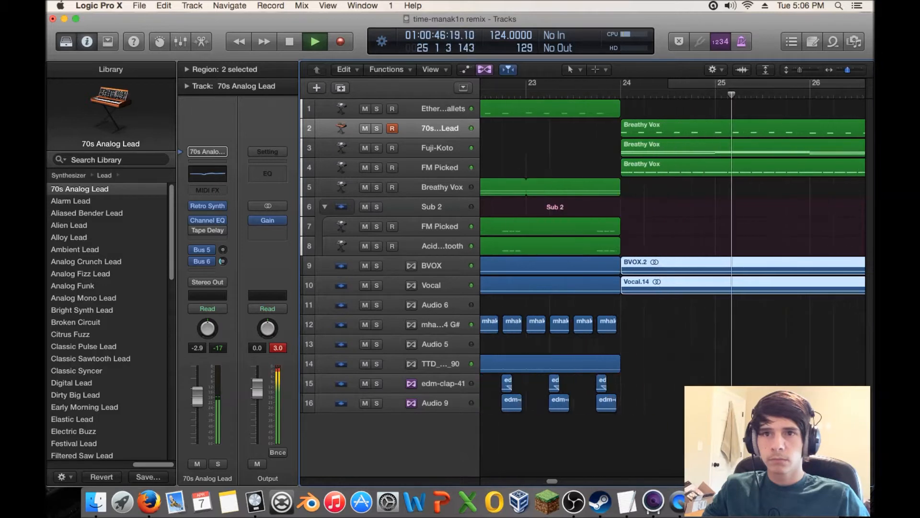
key("space")
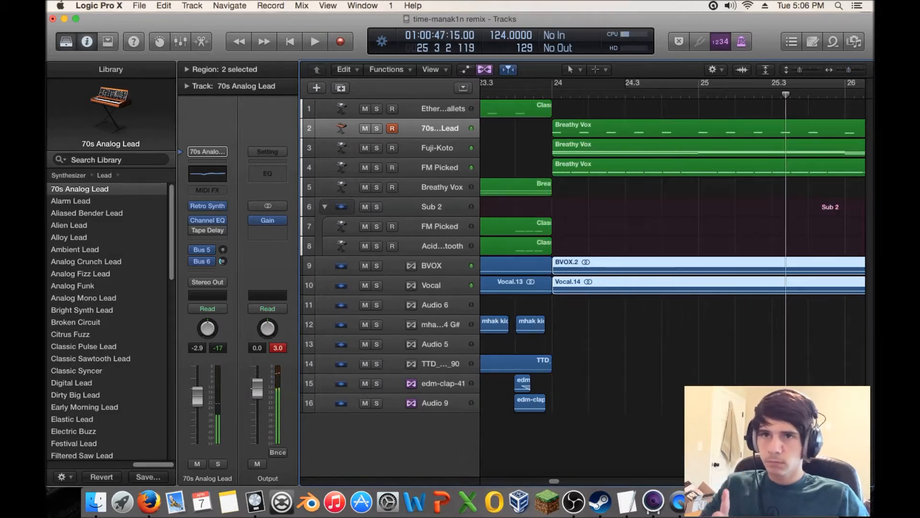
- Solo the BVOX.2 region, play it from just before bar 24, and turn solo off again
left_click(691, 326)
left_click(690, 266)
key("space")
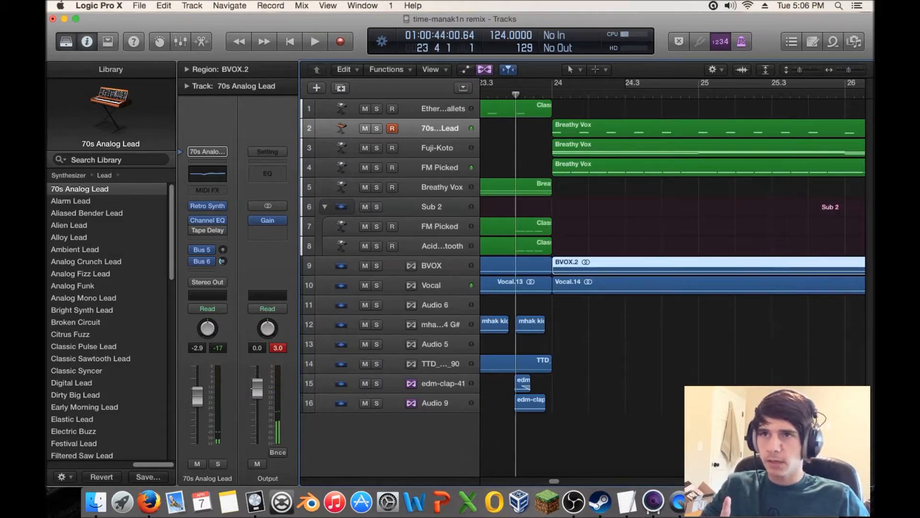
key("s")
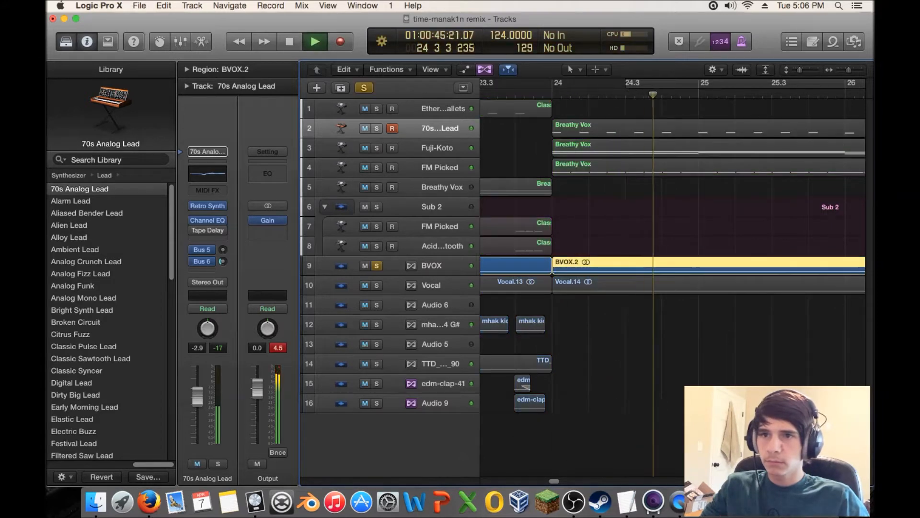
key("space")
key("space")
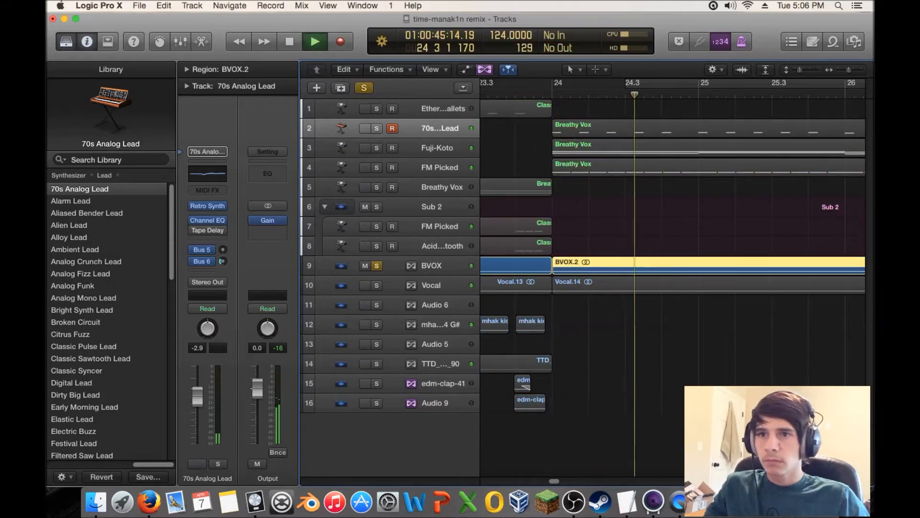
key("space")
key("s")
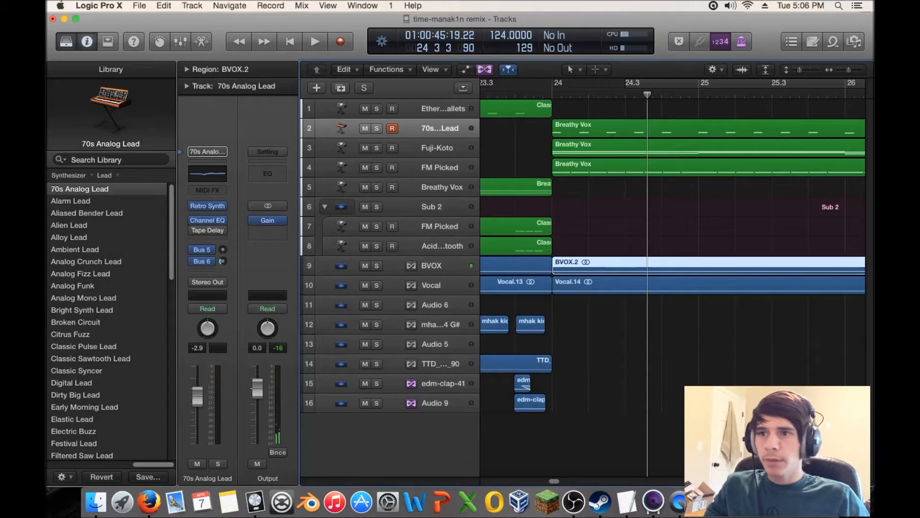
- Try trimming the end of BVOX.1 and moving BVOX.2 to start slightly before bar 24, playing the transition to check it
left_click_drag(551, 269, 537, 269)
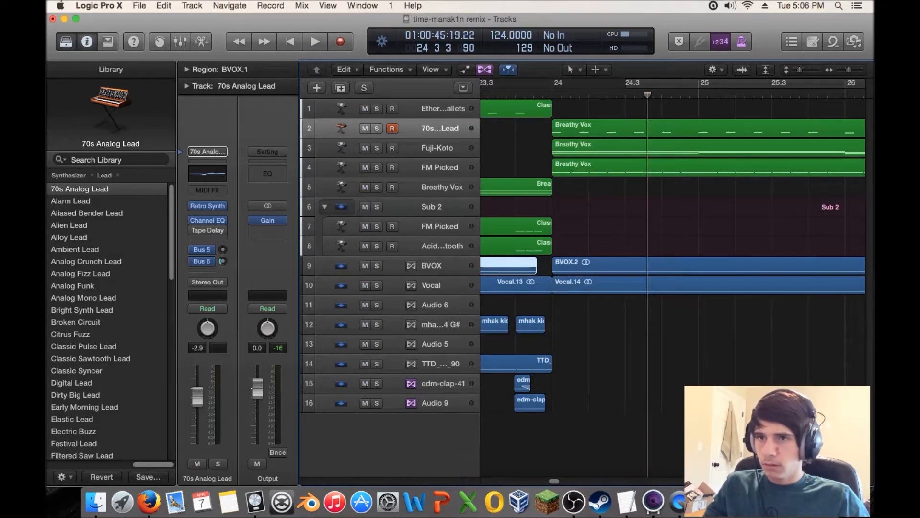
left_click_drag(551, 271, 530, 280)
left_click(497, 95)
key("space")
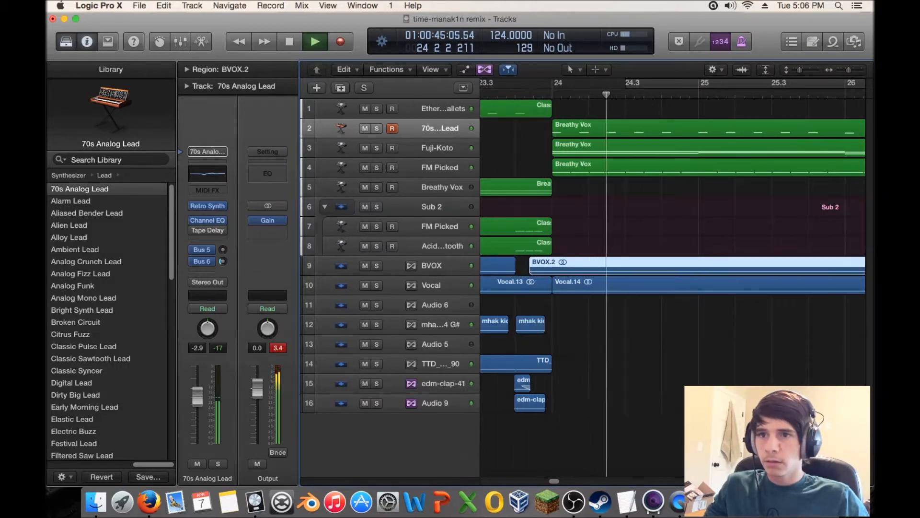
key("space")
left_click(533, 94)
key("space")
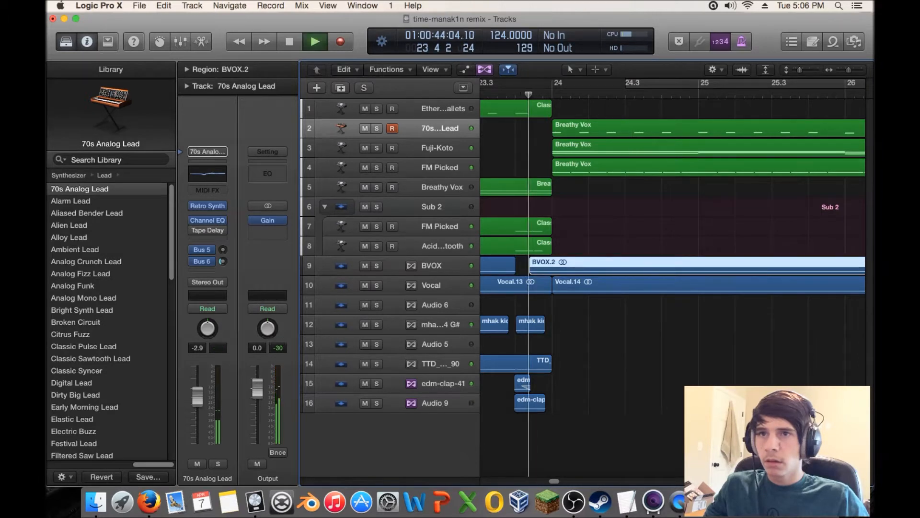
key("space")
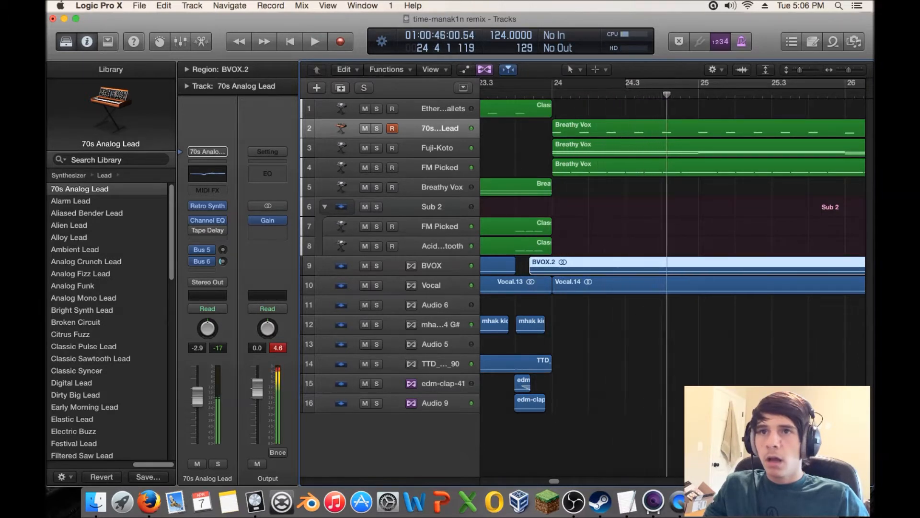
- Undo the BVOX and Vocal edits back to before the regions were split
key("super+z")
key("super+z")
key("super+z")
key("super+z")
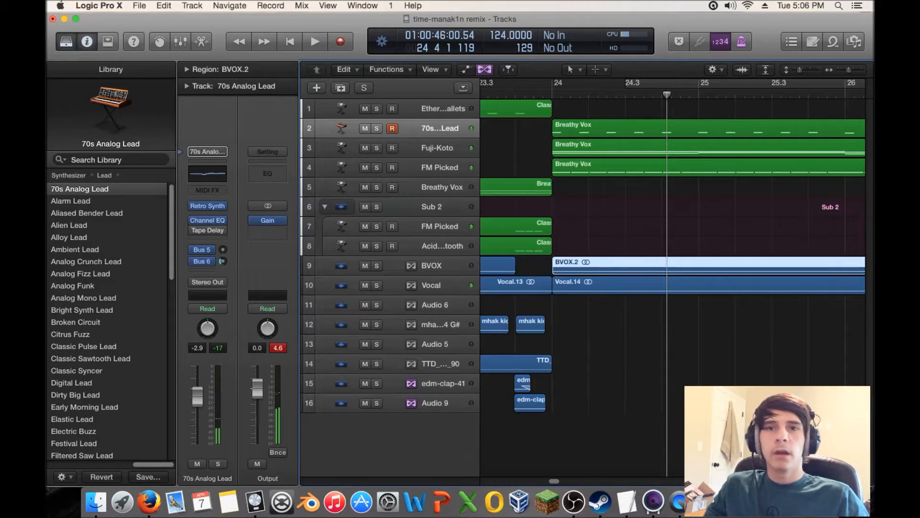
key("super+z")
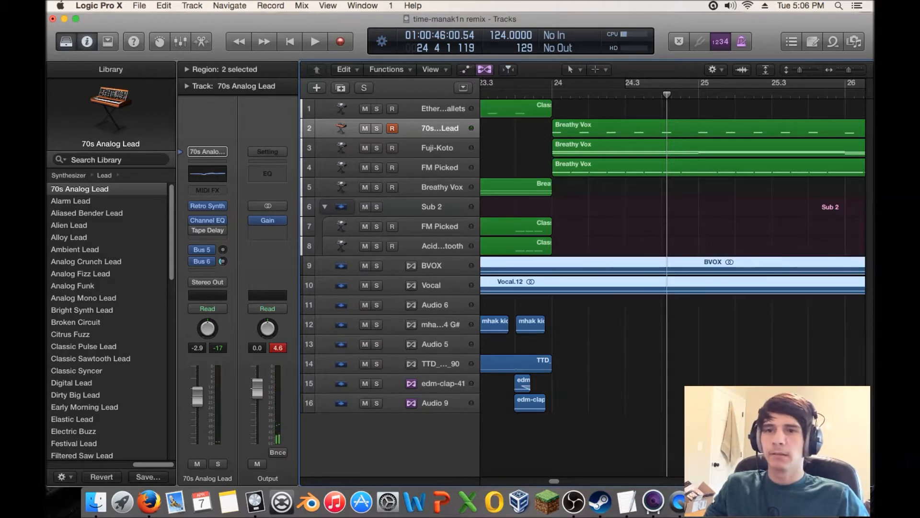
- Split the BVOX and Vocal regions at the playhead at bar 24
left_click_drag(667, 95, 625, 95)
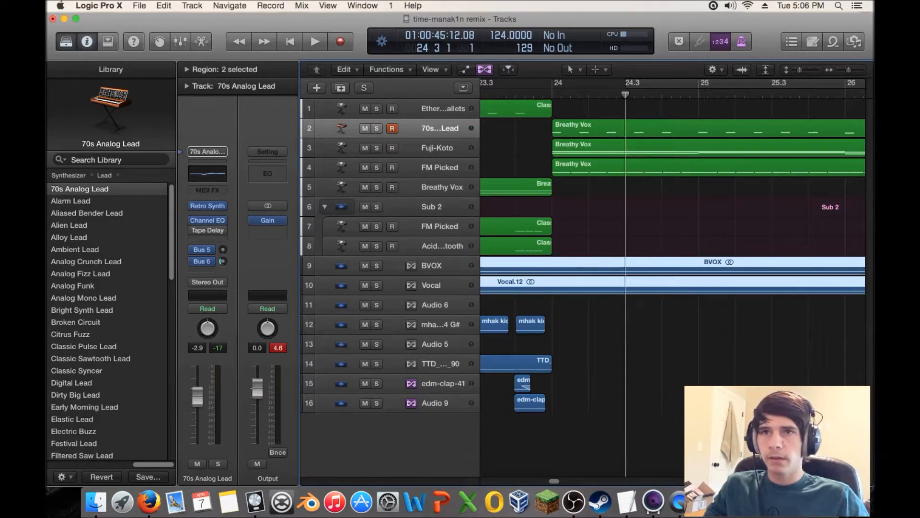
key("space")
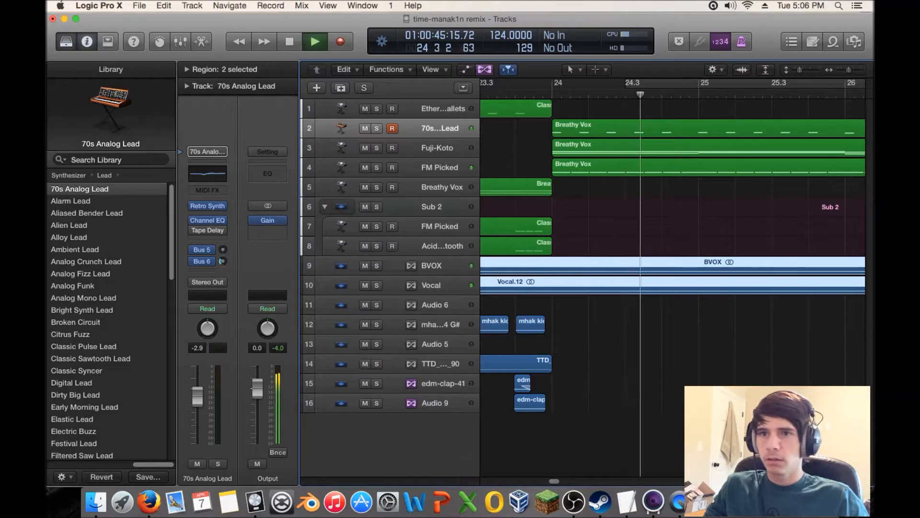
key("space")
left_click_drag(625, 95, 552, 95)
left_click(580, 337)
left_click_drag(580, 337, 586, 270)
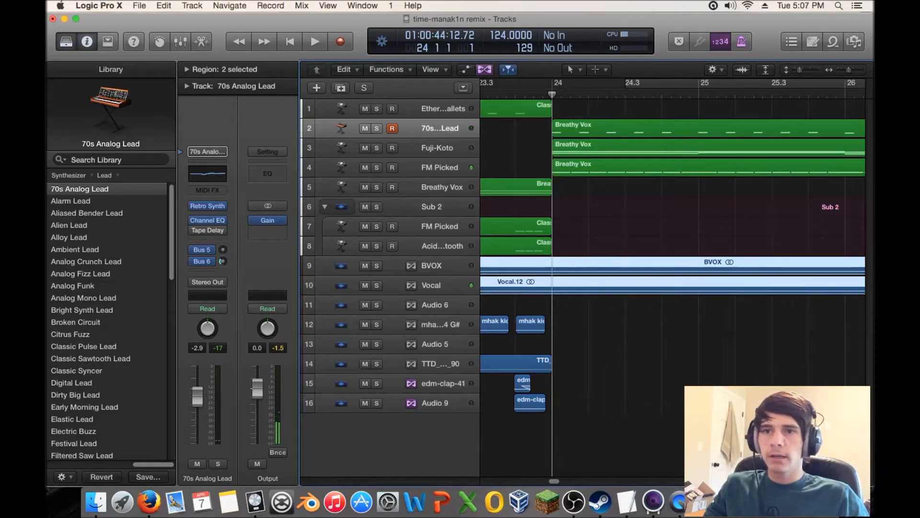
right_click(586, 270)
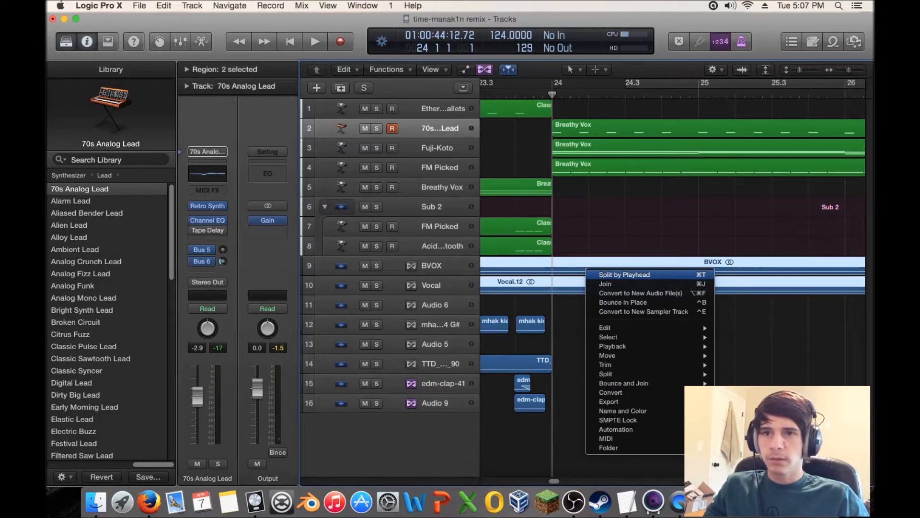
left_click(623, 274)
- Trim the first BVOX and Vocal parts to bar 23 beat 3, move the second parts to start there, and play the transition
left_click_drag(549, 289, 520, 286)
left_click_drag(577, 306, 536, 268)
key("space")
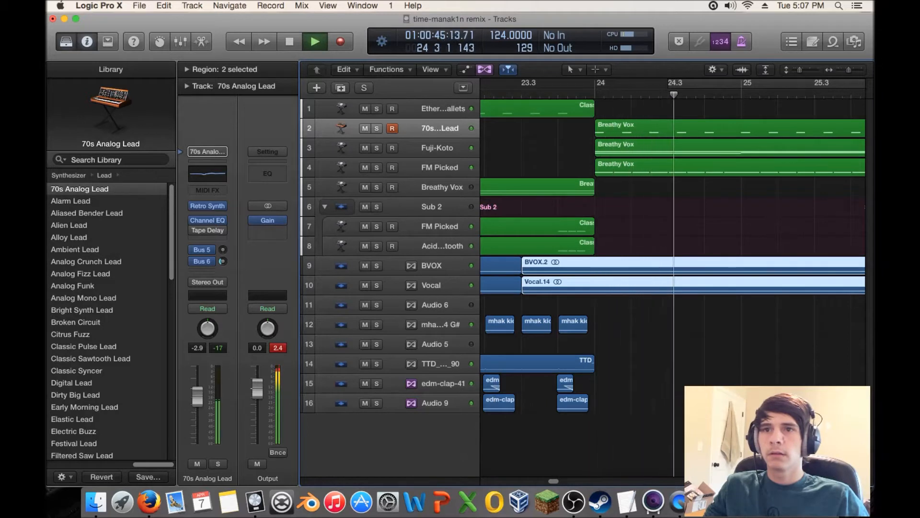
key("super+Left")
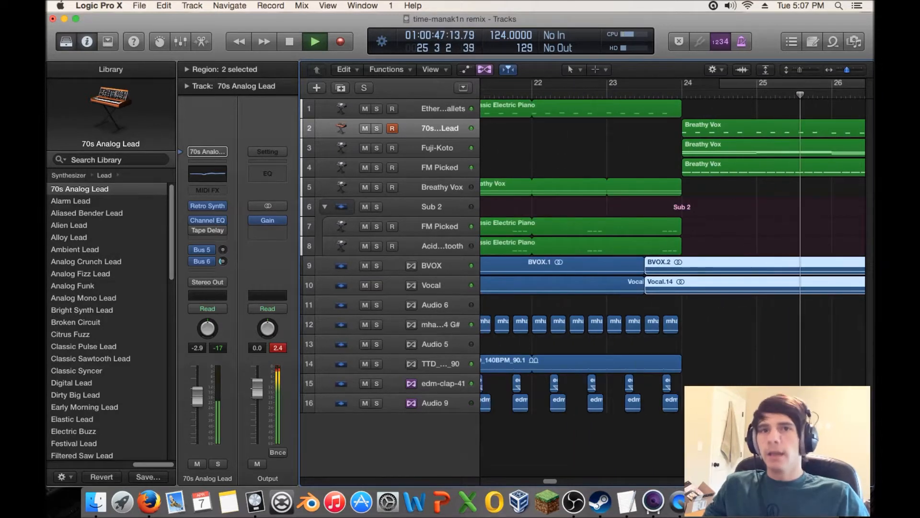
key("super+Left")
key("space")
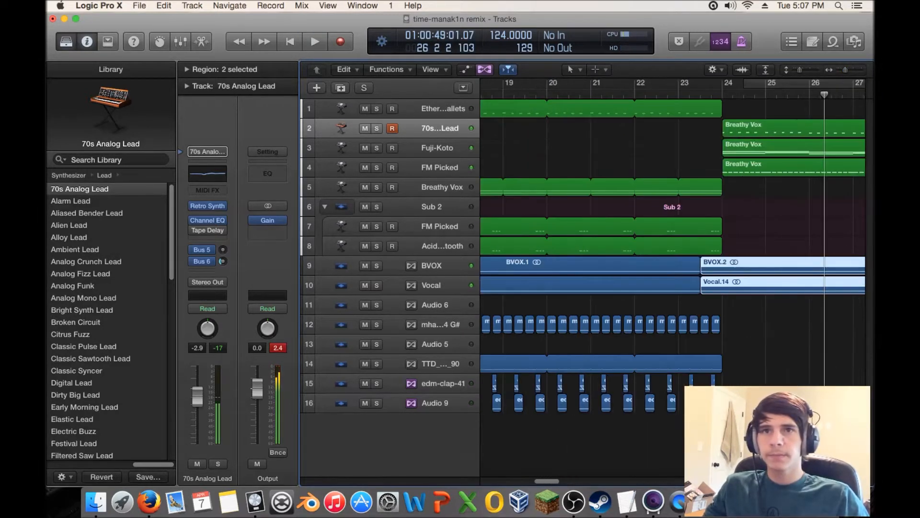
key("super+Left")
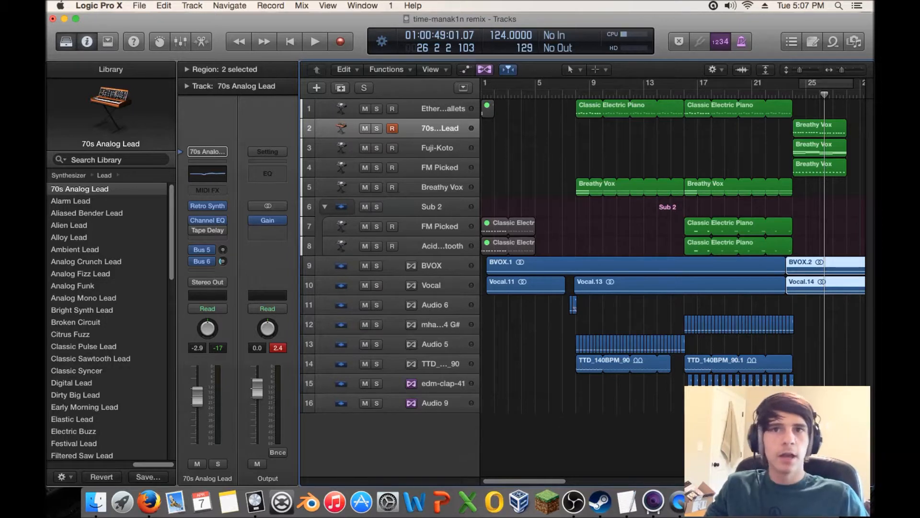
- Extend the three Breathy Vox regions on tracks 2 to 4 by looping them until bar 32 during playback
key("space")
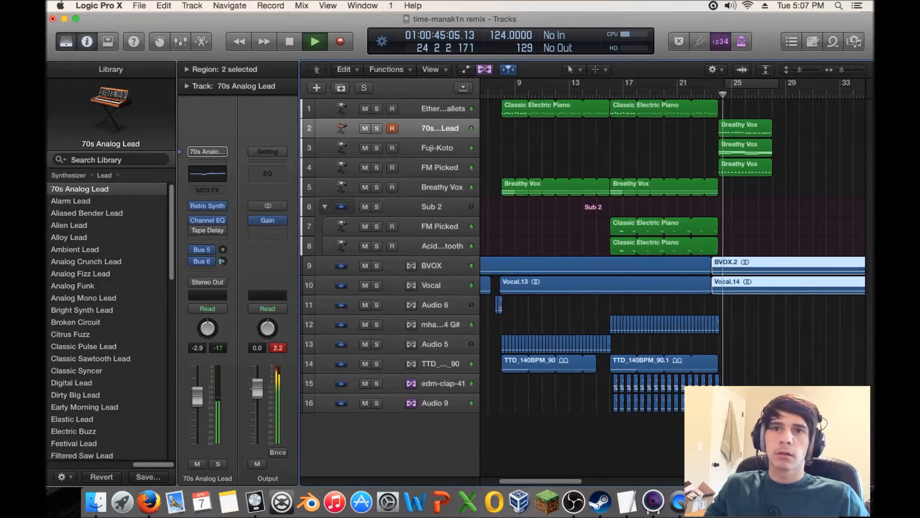
left_click_drag(804, 119, 748, 166)
left_click_drag(771, 123, 826, 124)
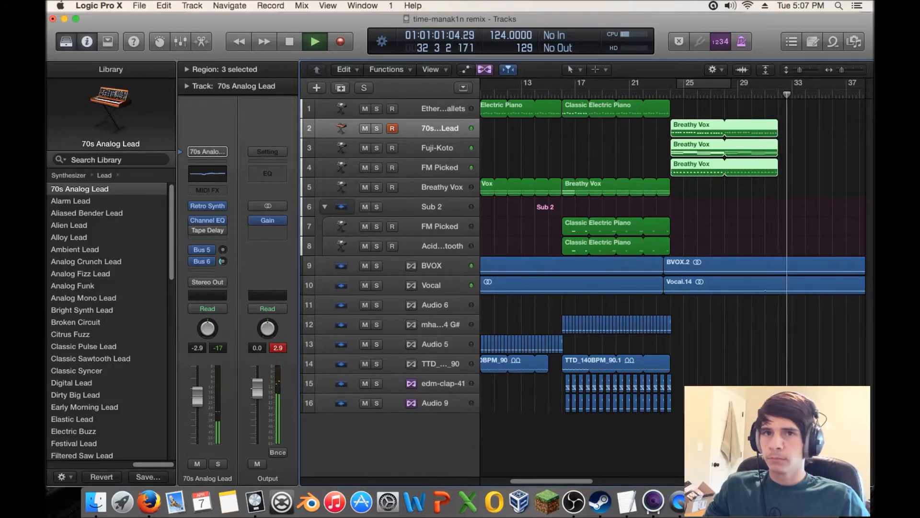
key("space")
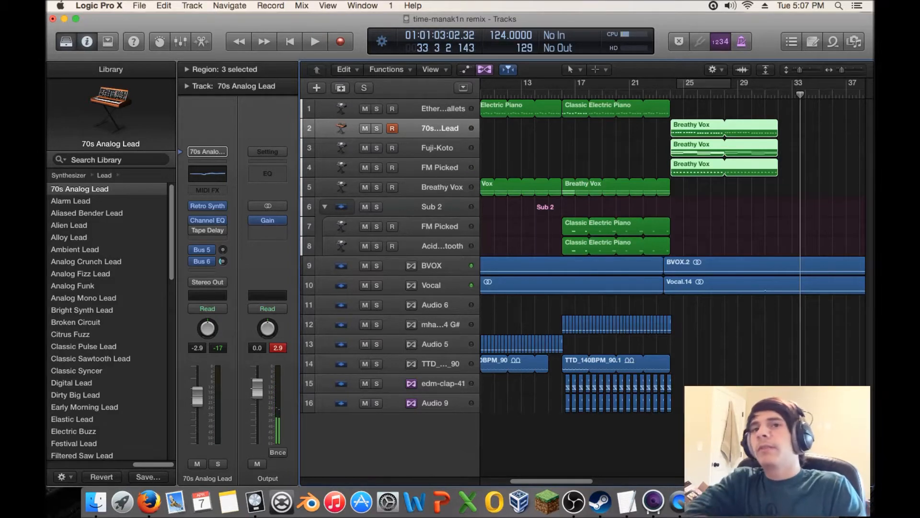
- Play the extended Breathy Vox section from bar 24 and place the playhead at bar 25 beat 2
key("shift+space")
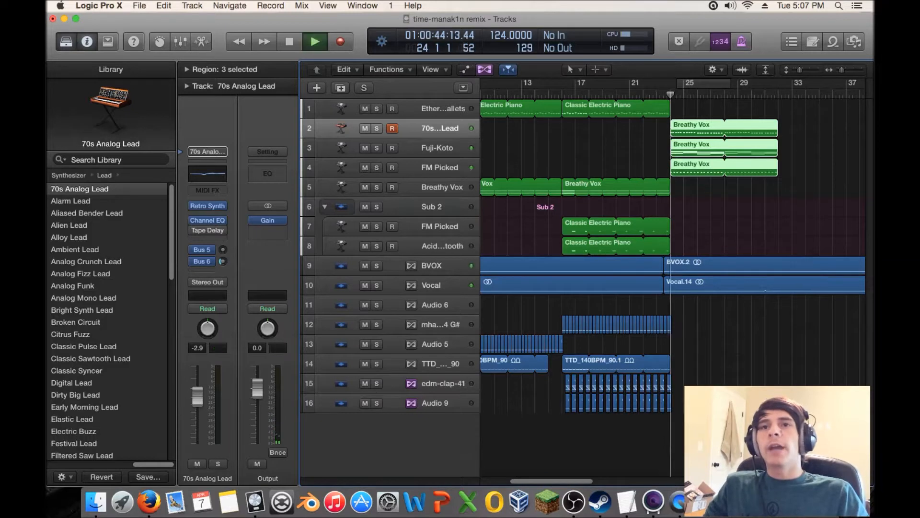
key("space")
key("comma")
left_click_drag(656, 94, 688, 94)
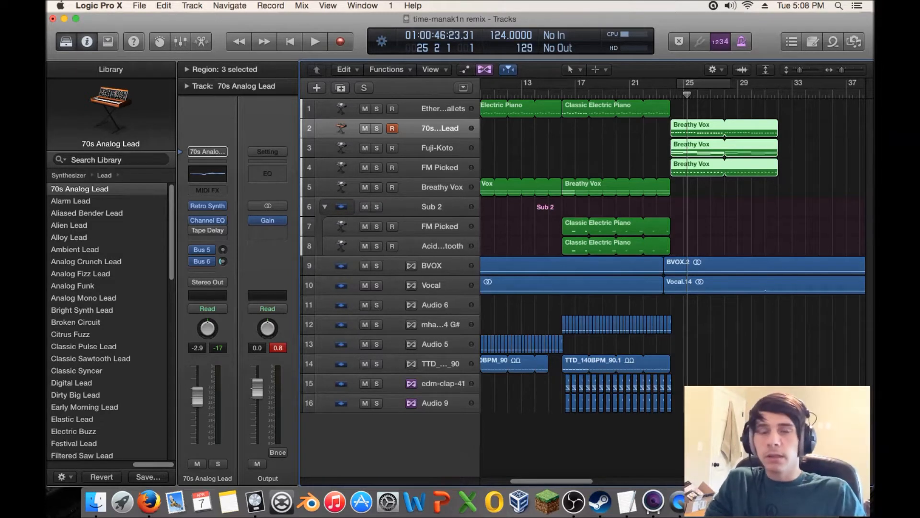
- Review the earlier arrangement by moving the playhead from bar 8 to bar 13 beat 3, and look over the section after bar 24
scroll(671, 240, "left", 5)
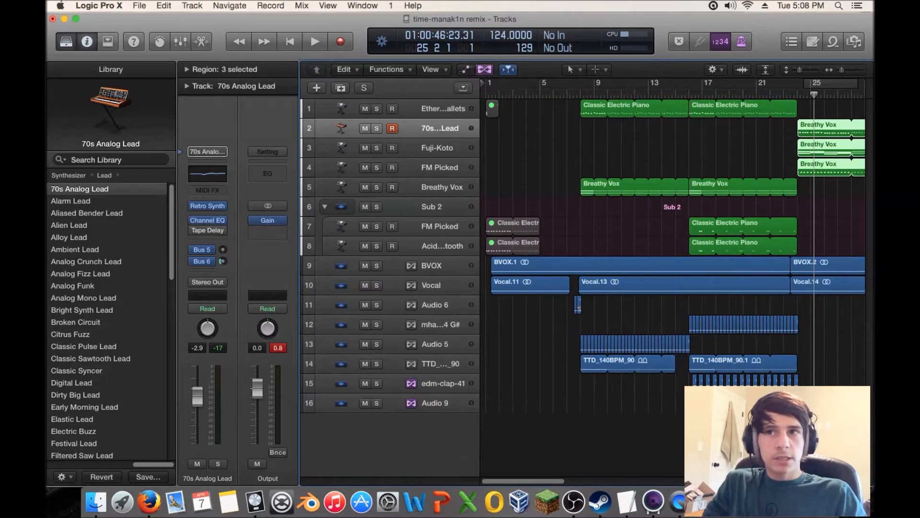
left_click(581, 95)
left_click_drag(580, 94, 655, 95)
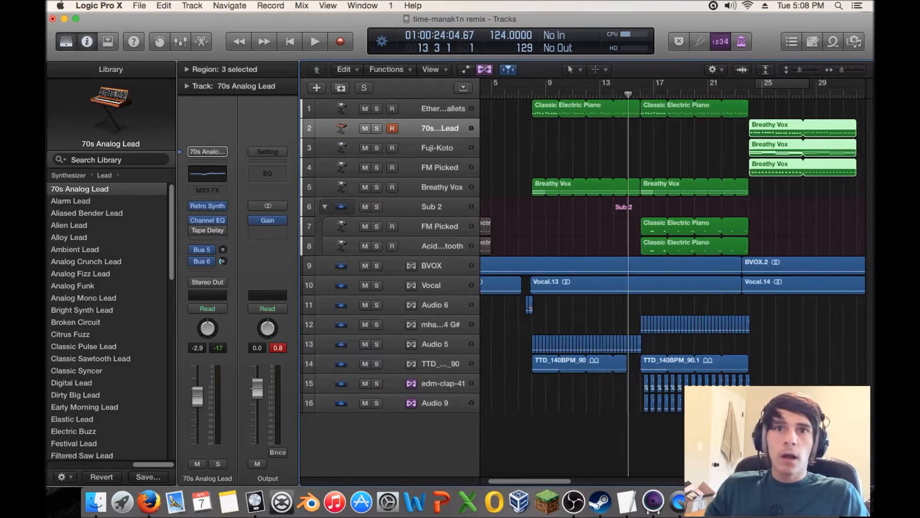
scroll(671, 281, "right", 8)
scroll(671, 254, "left", 2)
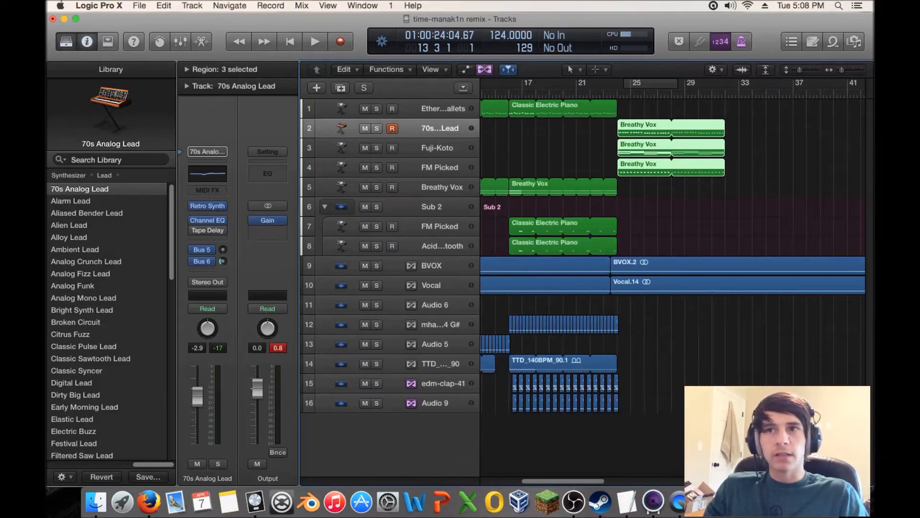
- Play the Breathy Vox section from bar 24 and continue past its end to bar 34
scroll(671, 281, "left", 2)
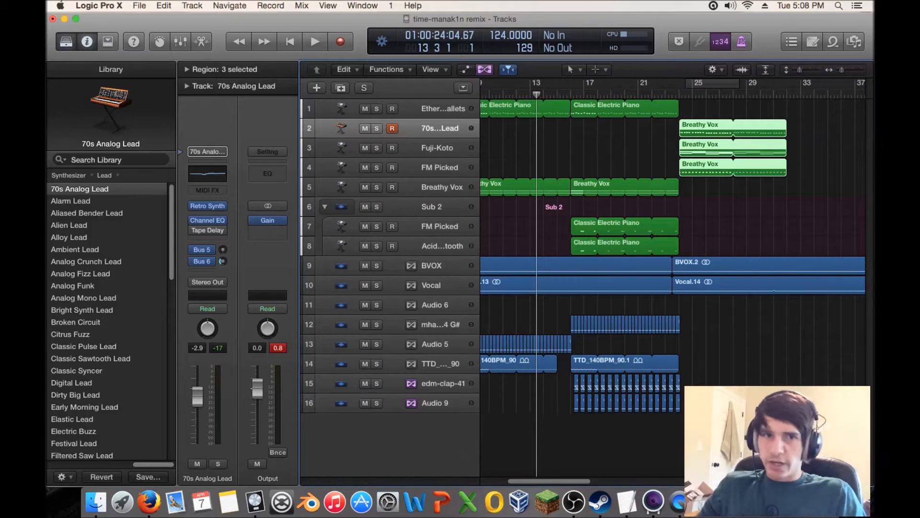
left_click_drag(659, 95, 679, 94)
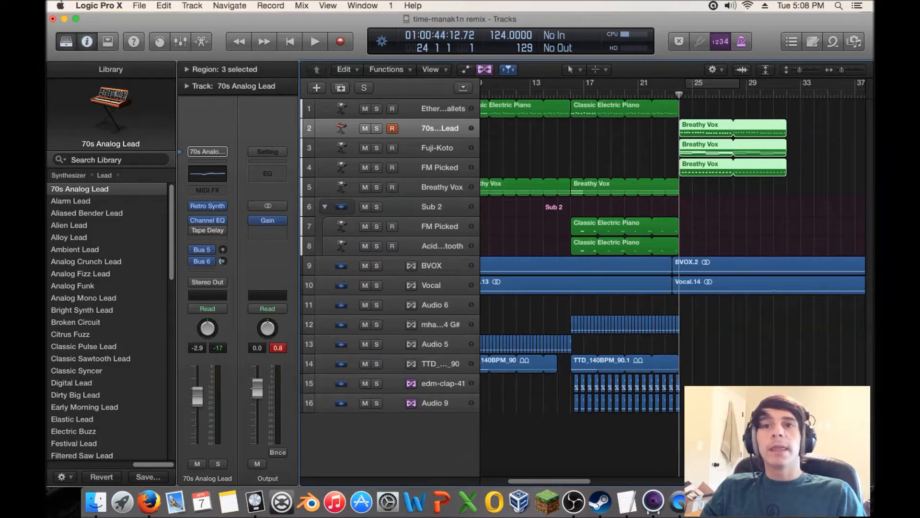
key("space")
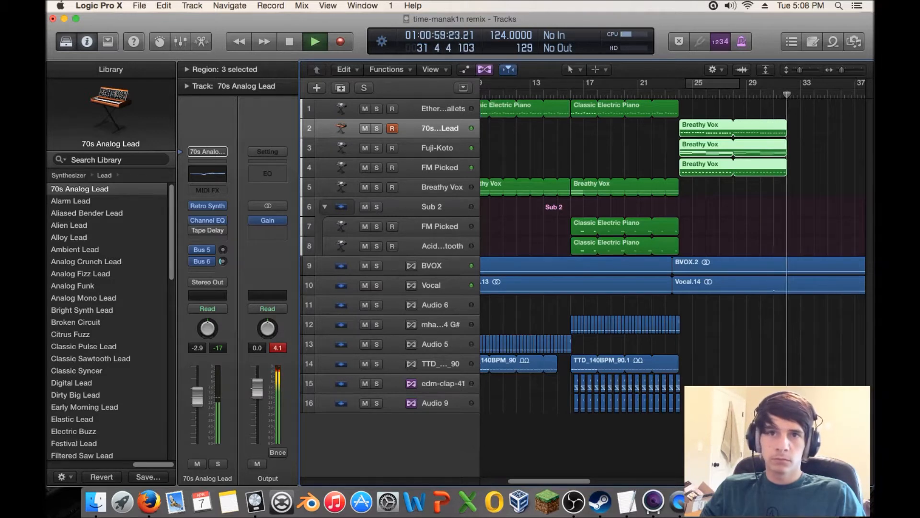
key("space")
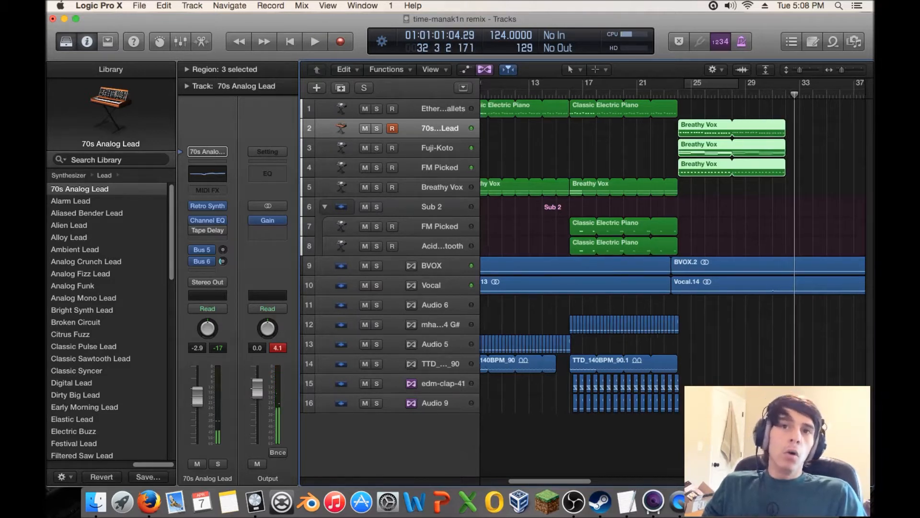
scroll(671, 255, "right", 4)
key("space")
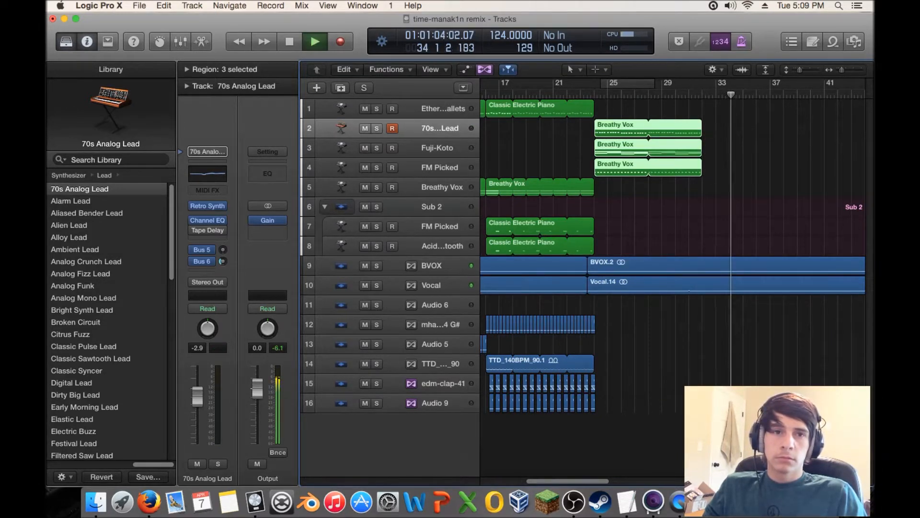
key("space")
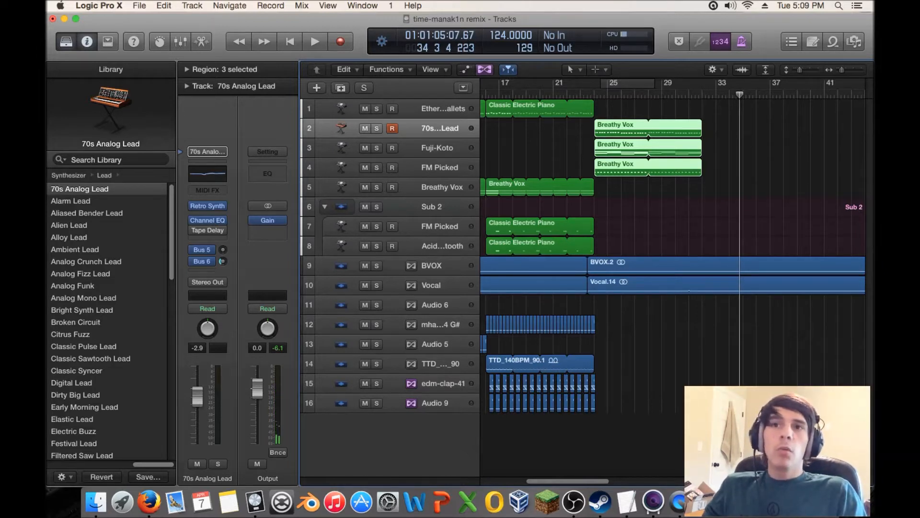
- Deselect the Breathy Vox regions and browse to the first sample in the ProducerSpot-EDM-Drums EDM Snares folder
left_click_drag(605, 108, 821, 110)
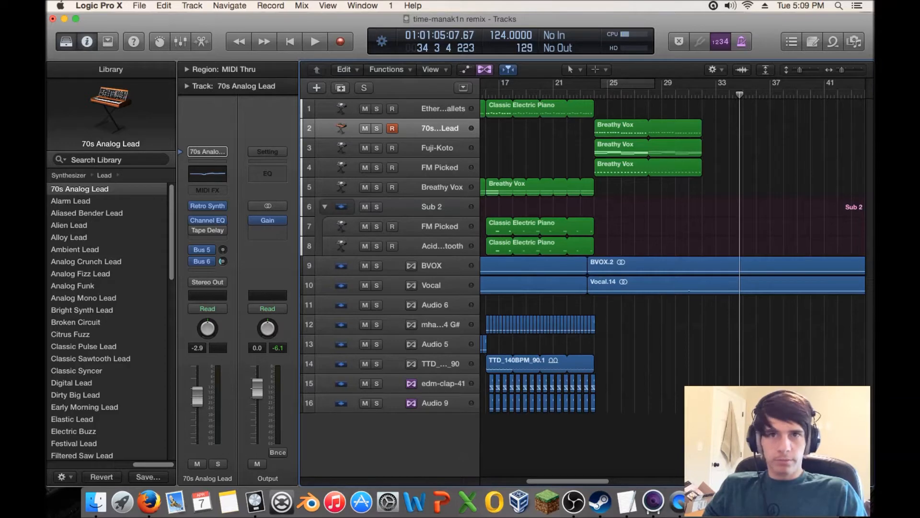
left_click(854, 42)
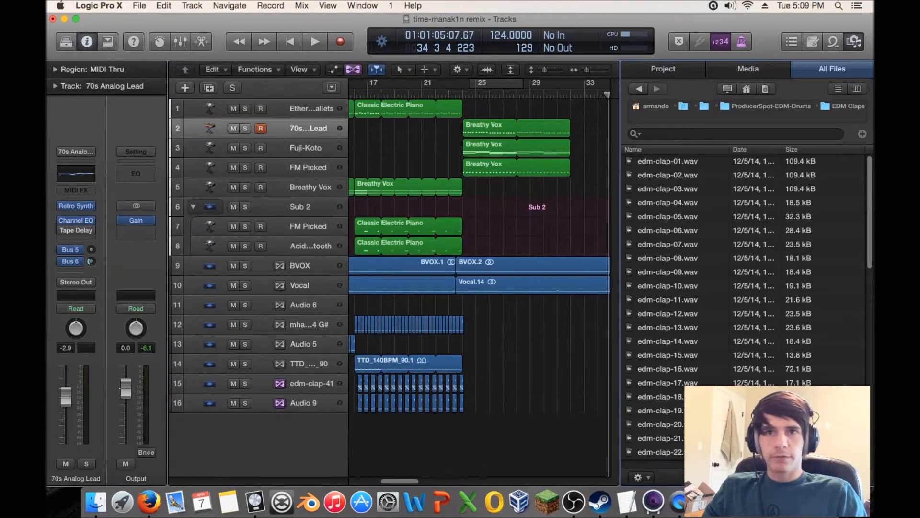
left_click(668, 161)
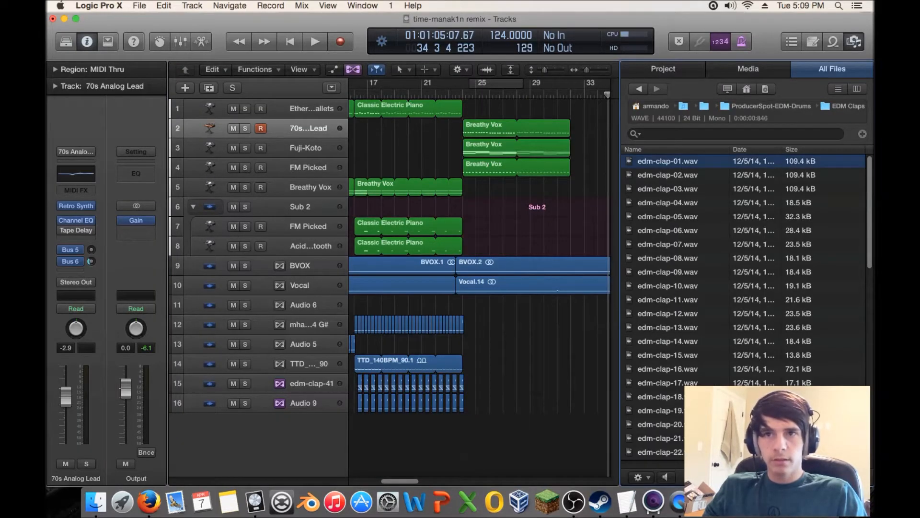
key("Left")
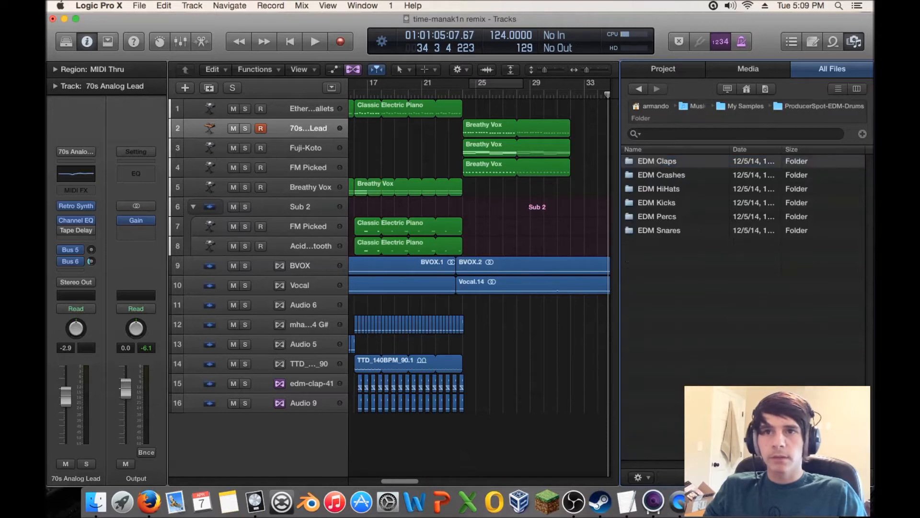
double_click(659, 231)
left_click(670, 161)
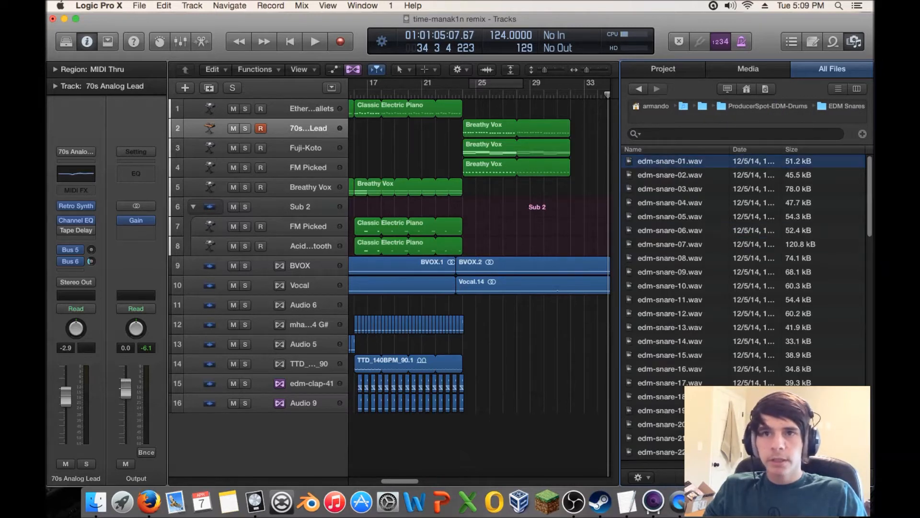
- Audition the EDM snare samples one after another, from edm-snare-01.wav to just beyond edm-snare-57.wav
key("alt+space")
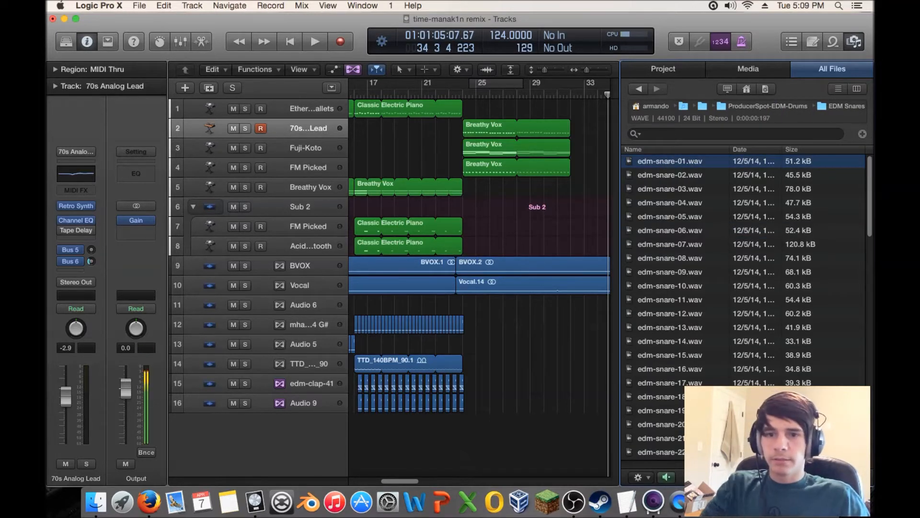
key("Down")
key("Down")
key("Down")
key("Down")
key("Down")
key("Down")
key("Down")
key("Down")
key("Down")
key("Down")
key("Down")
key("Down")
key("Down")
key("Down")
key("Down")
key("Down")
key("Down")
key("Down")
key("Down")
key("Down")
key("Down")
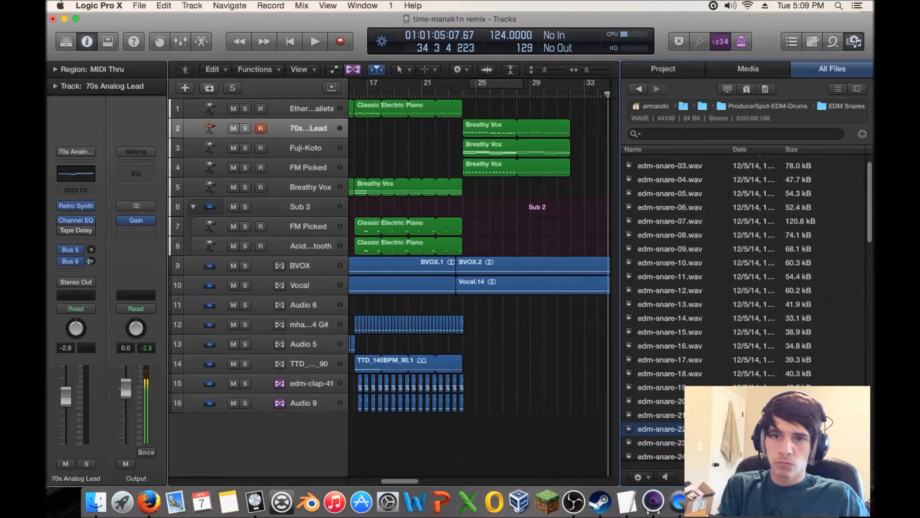
key("Down")
key("Down")
key("Down")
key("Down")
key("Down")
key("Down")
key("Down")
key("Down")
key("Down")
key("Down")
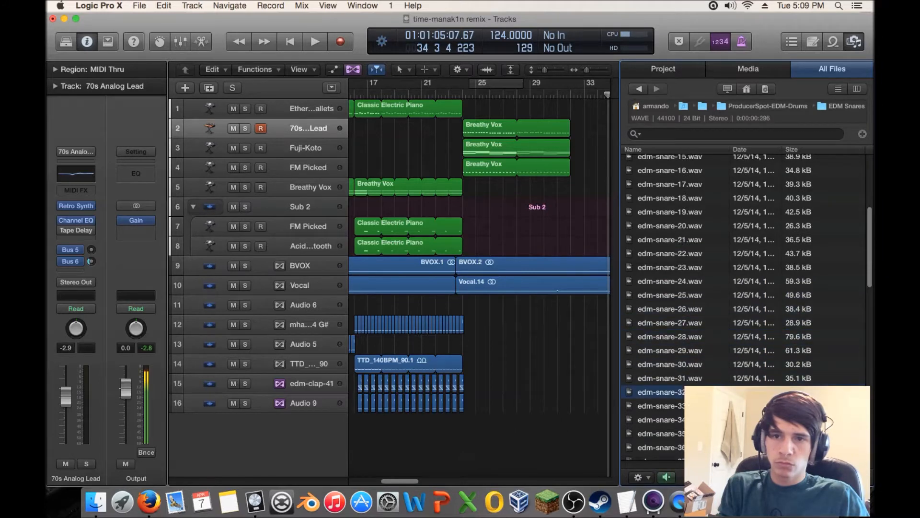
key("Down")
key("Down")
key("Down")
key("Down")
key("Down")
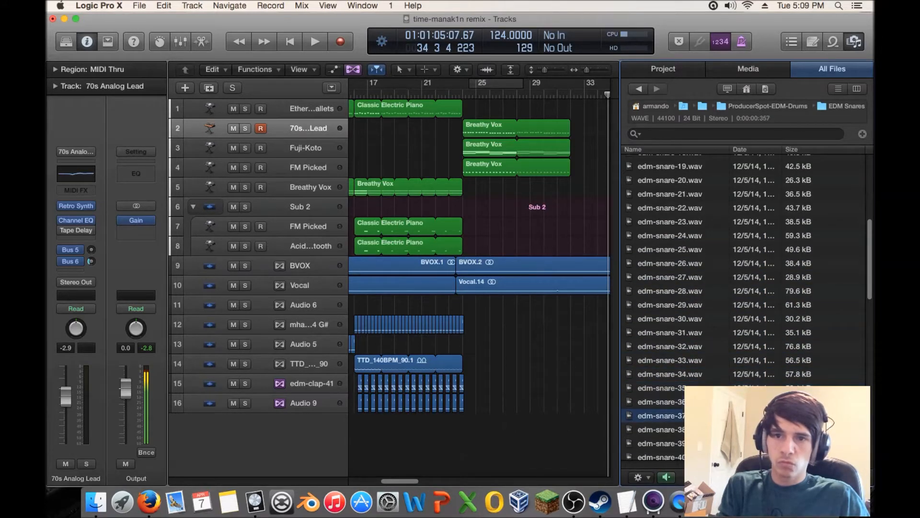
key("Down")
key("Down")
key("Down")
key("Down")
key("Down")
key("Down")
key("Down")
key("Down")
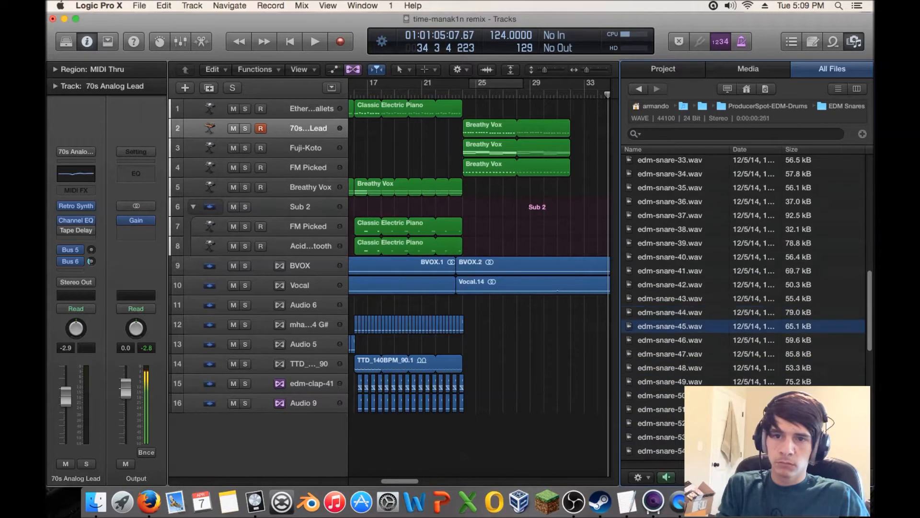
key("Down")
key("Down")
key("Down")
key("Down")
key("Down")
key("Down")
key("Down")
key("Down")
key("Down")
key("Down")
key("Down")
key("Down")
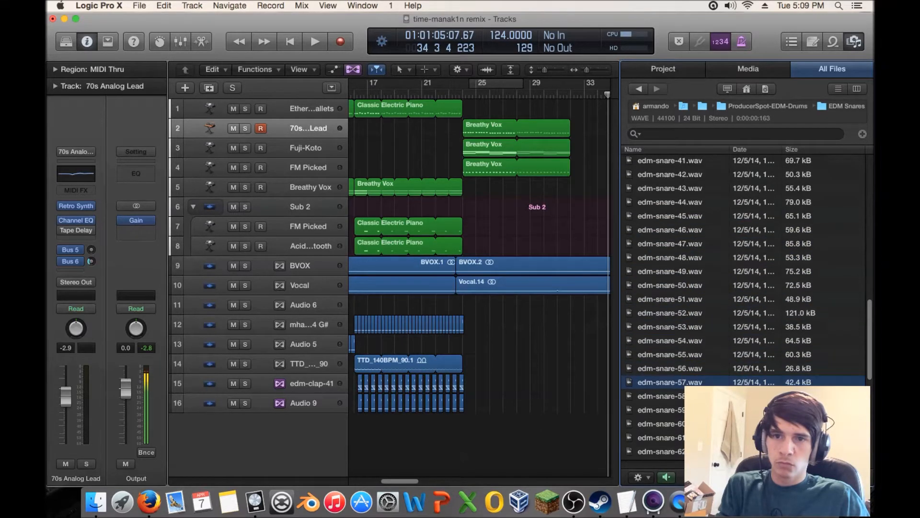
key("Down")
- Sort the snare samples by ascending size and select the largest file, edm-snare-52.wav
scroll(748, 278, "down", 8)
scroll(747, 278, "up", 20)
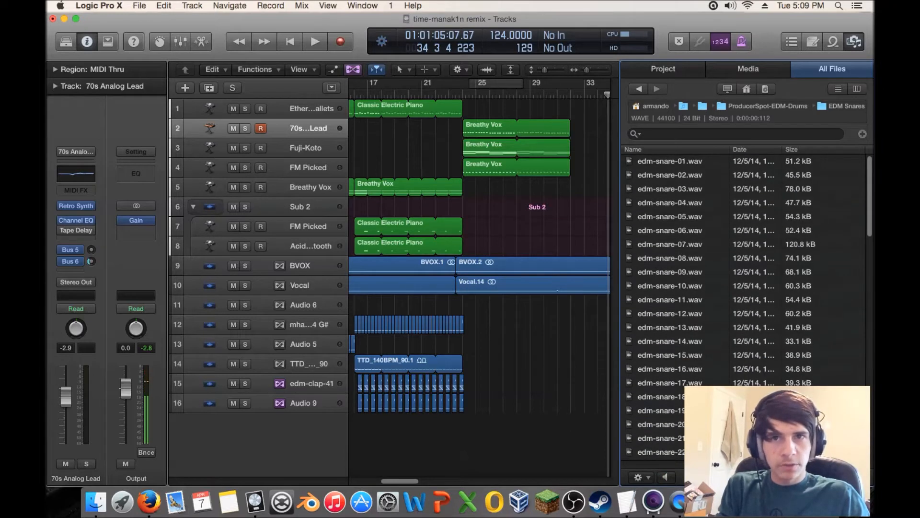
left_click(814, 149)
scroll(748, 278, "down", 15)
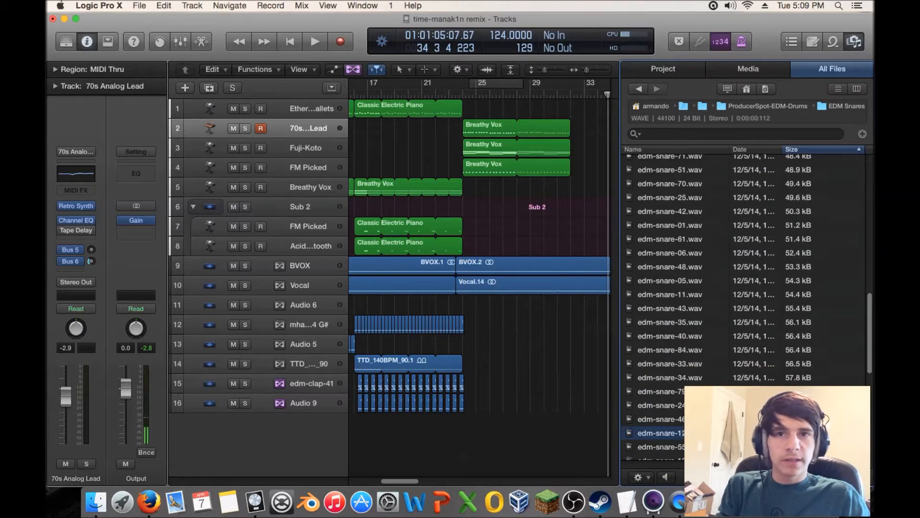
left_click(661, 453)
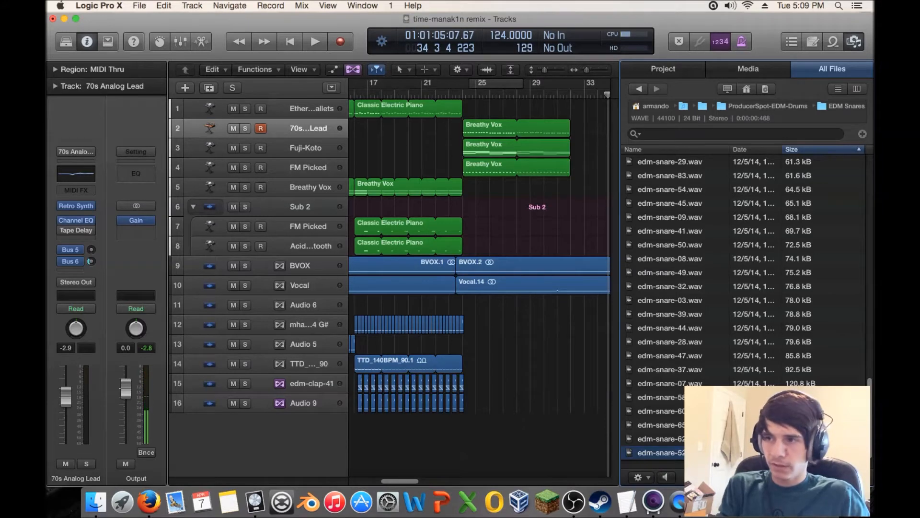
- Audition the larger snare samples in descending size, from edm-snare-62.wav to edm-snare-33.wav
key("Up")
key("Up")
key("Up")
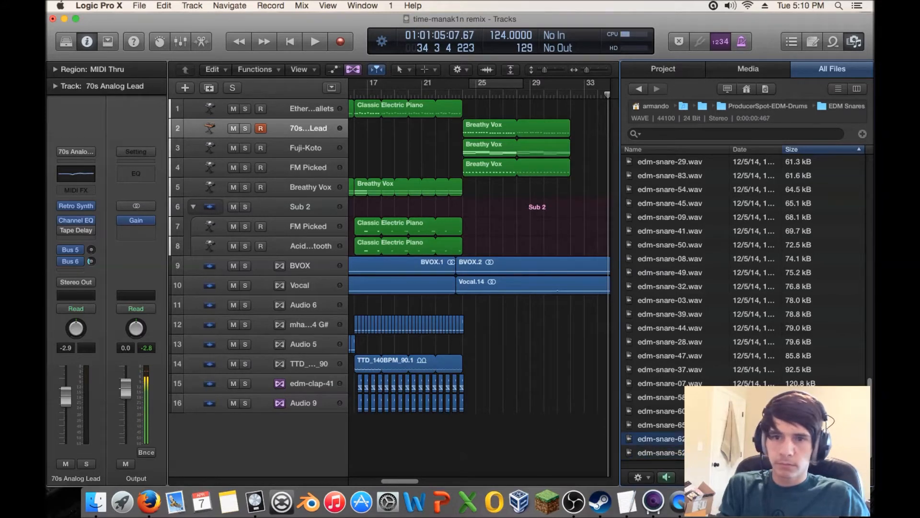
key("Up")
key("Up")
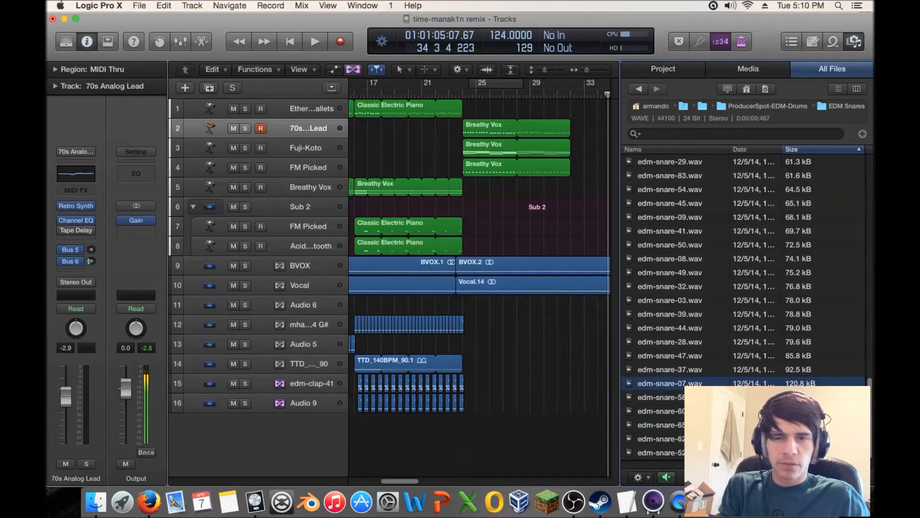
key("Up")
key("Up")
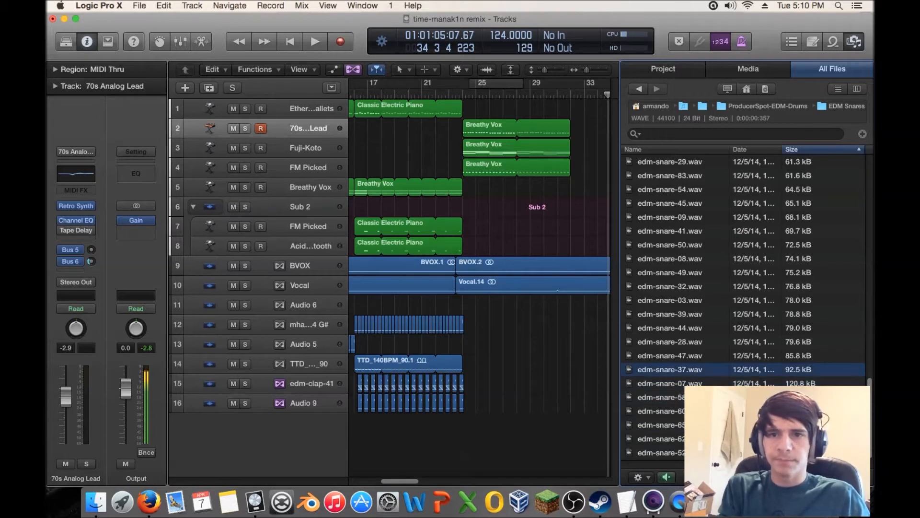
key("Up")
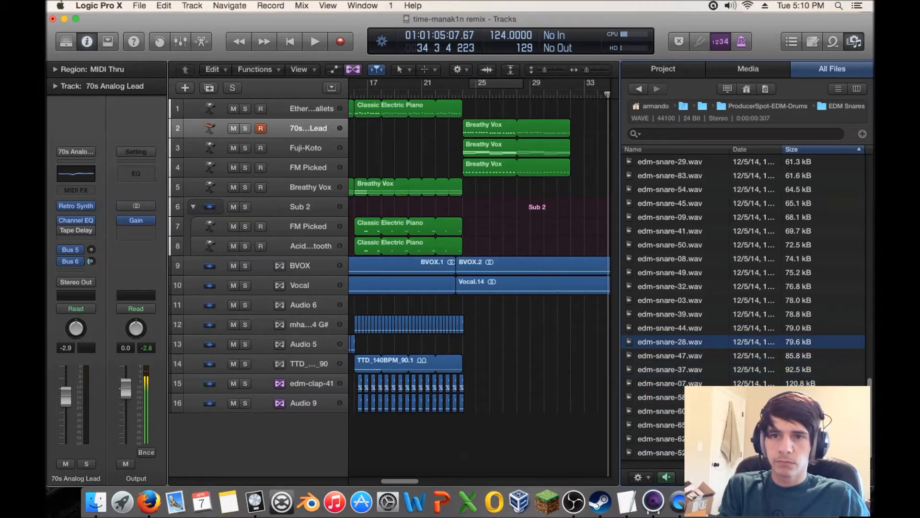
key("Up")
key("Up")
key("Up")
key("Up")
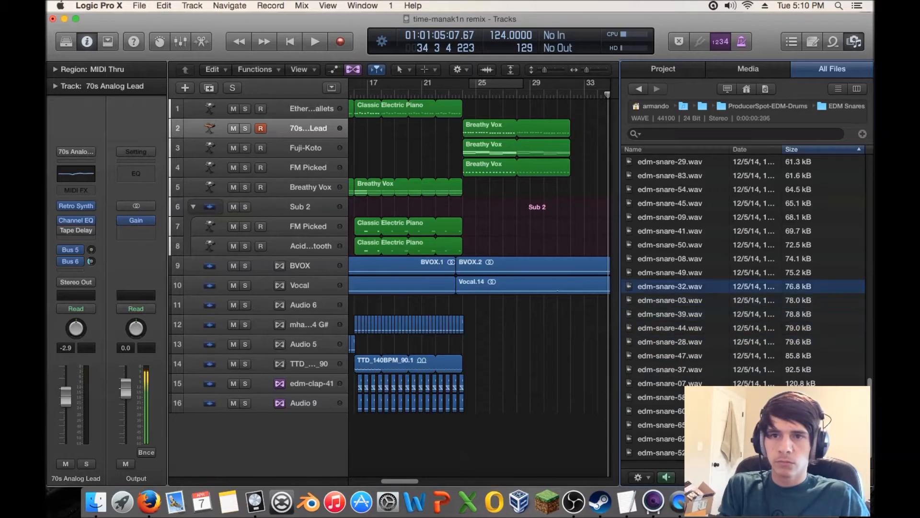
key("Up")
key("Up")
key("Up")
key("Up")
key("Up")
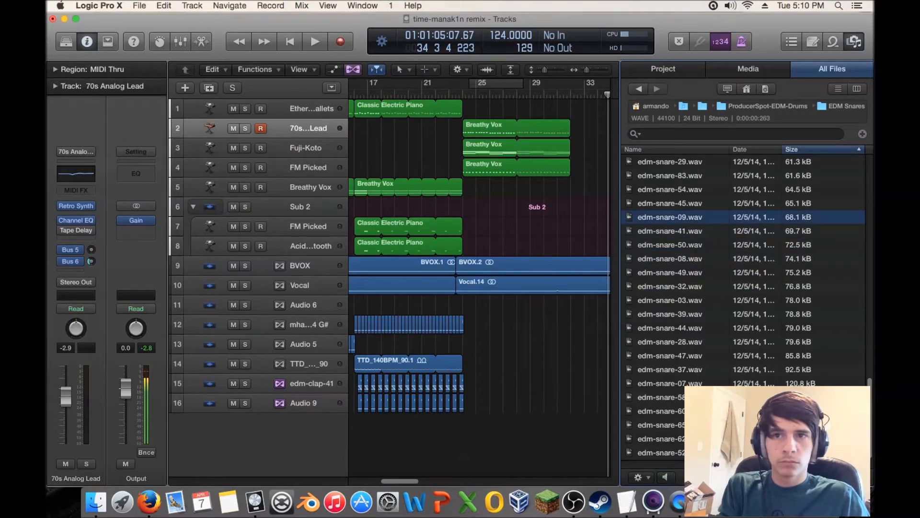
key("Up")
key("Up")
key("Down")
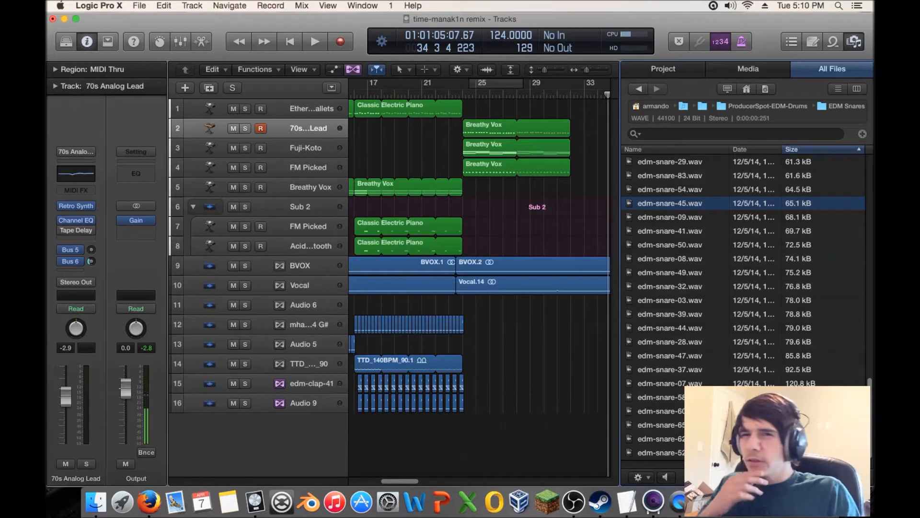
key("Up")
key("Up")
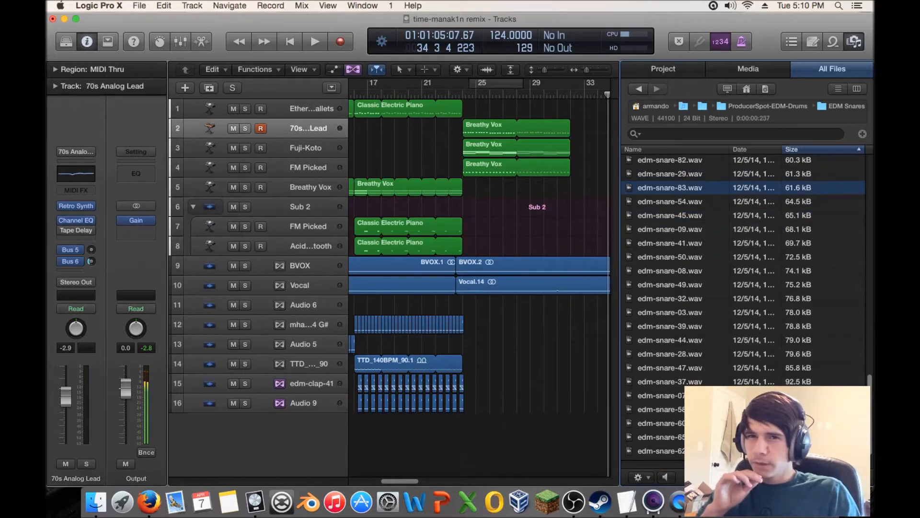
key("Up")
key("Up")
key("Up")
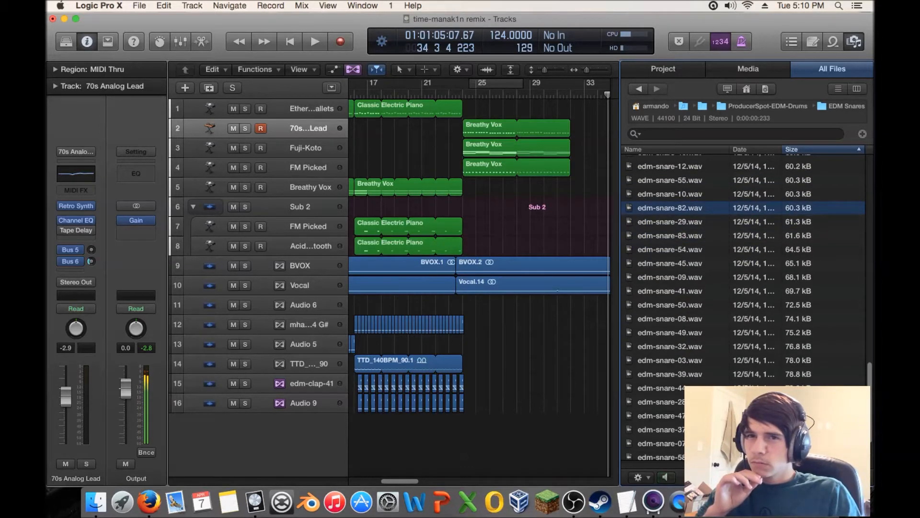
key("Up")
key("Up")
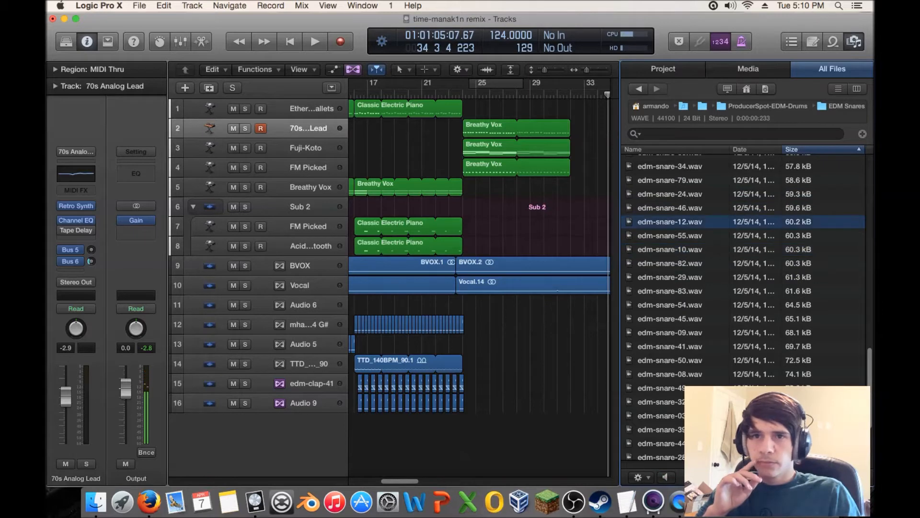
key("Down")
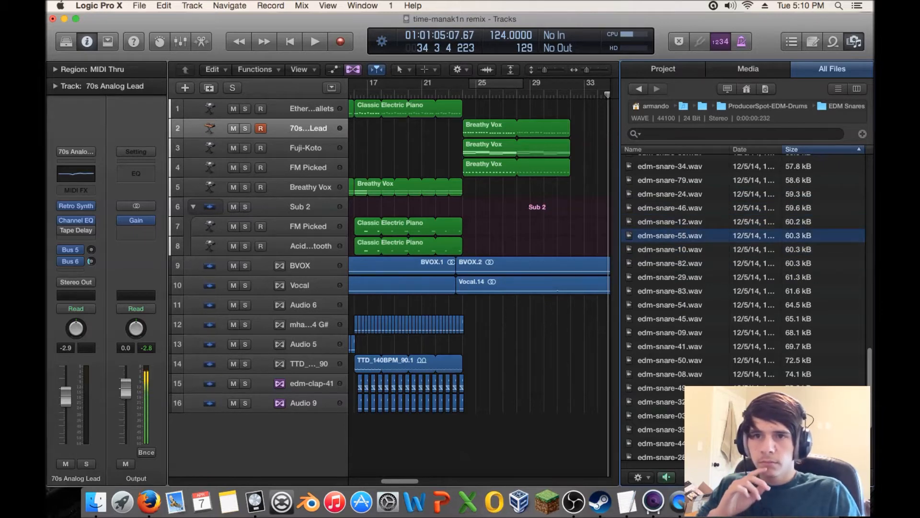
key("Up")
key("Up")
key("Up")
key("Up")
key("Up")
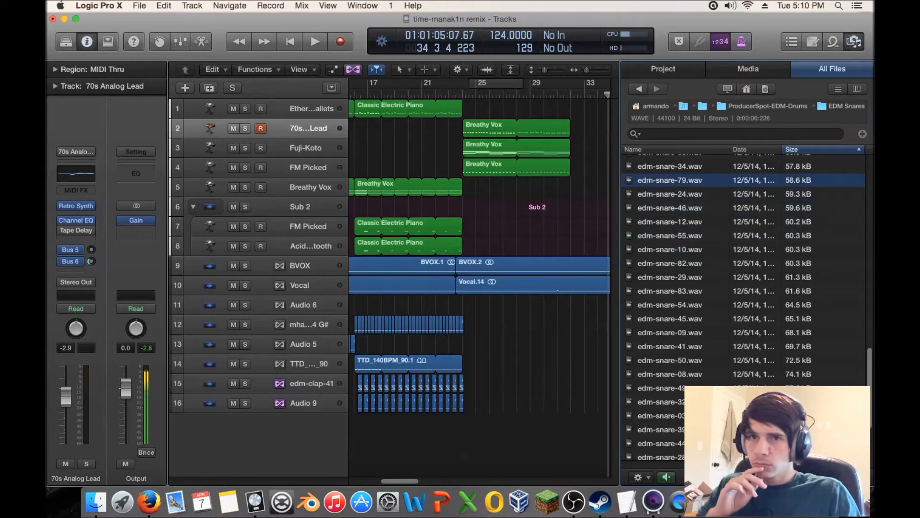
key("Up")
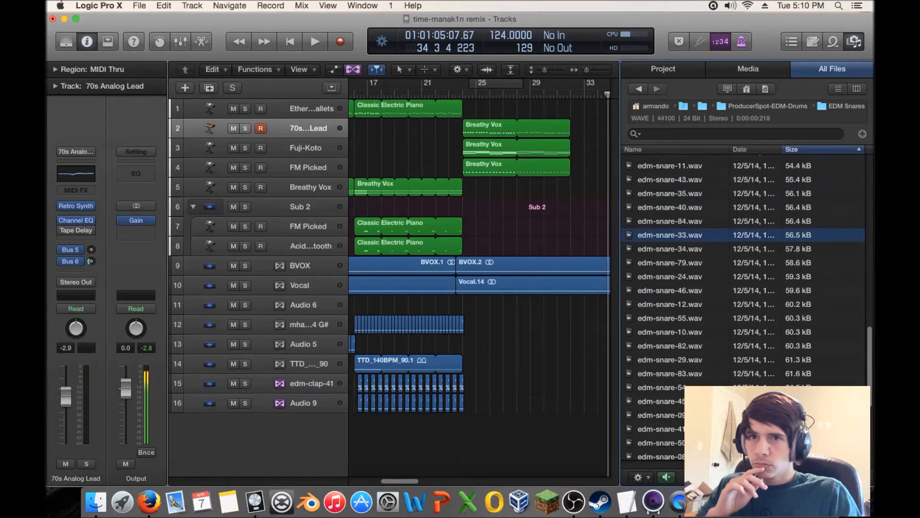
- Audition the next smaller snares down to edm-snare-11.wav and place that sample on a new audio track at bar 24
key("Up")
key("Up")
key("Up")
key("Up")
key("Up")
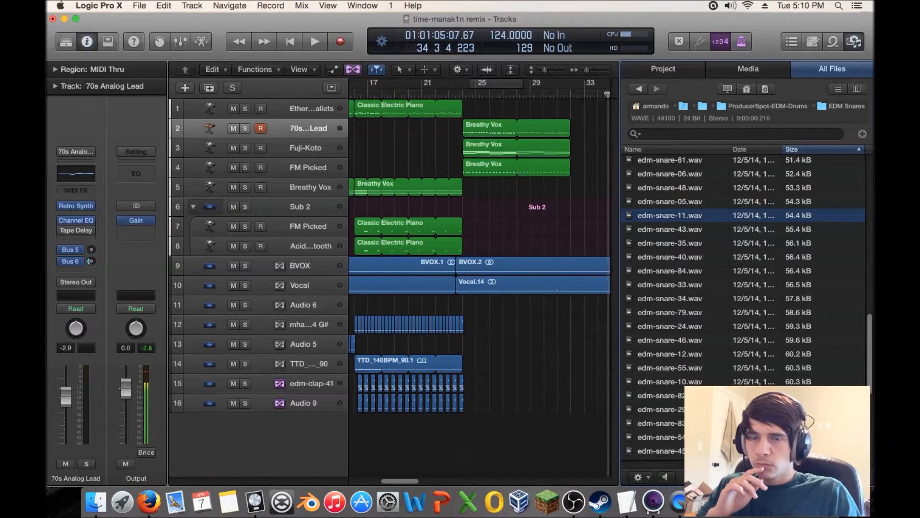
left_click_drag(670, 216, 468, 423)
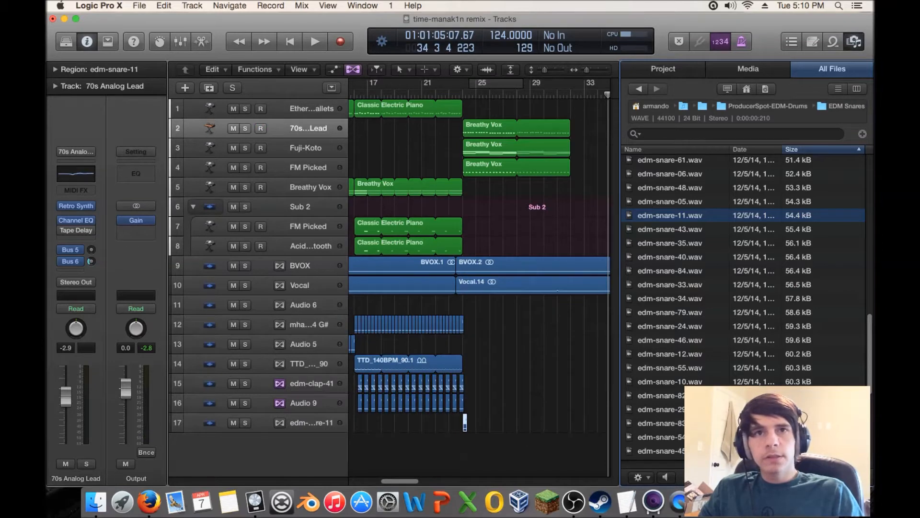
- Hide the file browser and copy the edm-snare-11 region at bar 24 to one beat later on the same track
key("f")
key("super+Right")
key("super+Right")
key("super+Right")
key("super+Right")
key("super+Right")
key("super+Right")
key("super+Right")
key("super+Right")
key("super+Right")
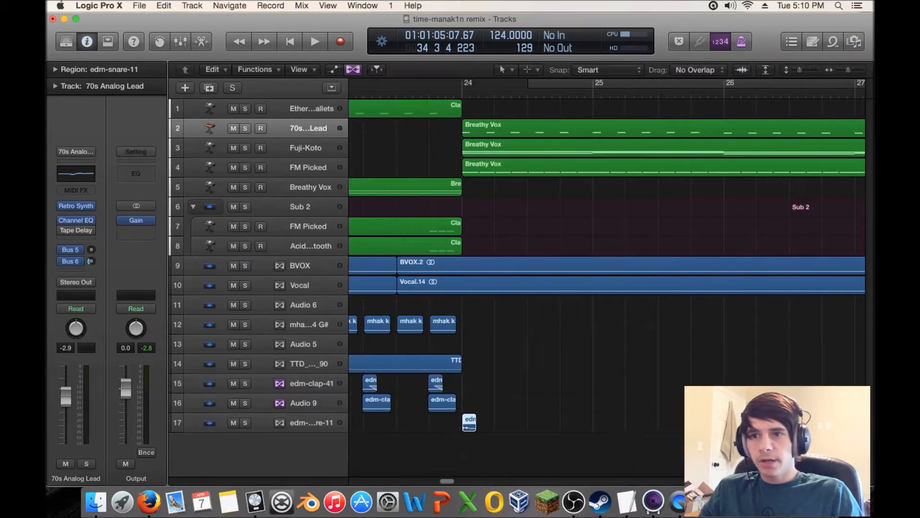
key("super+Down")
key("super+Down")
key("super+Down")
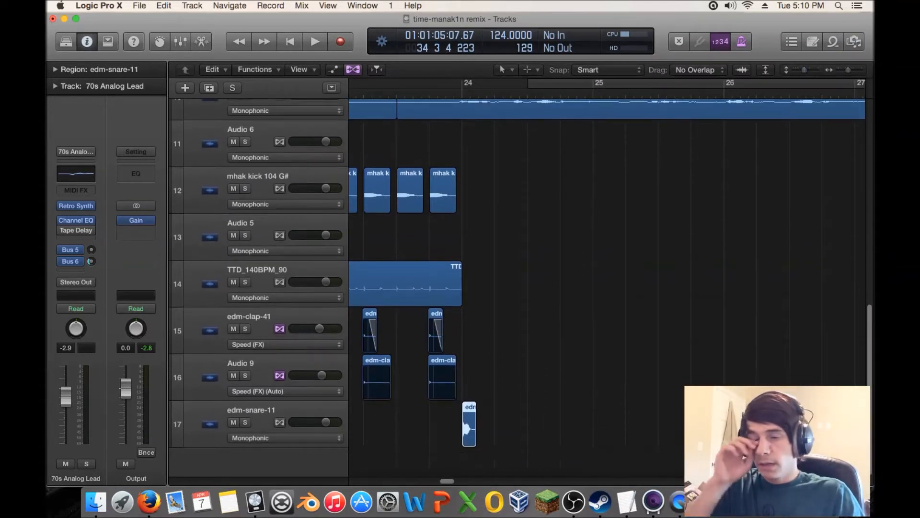
left_click_drag(470, 426, 501, 426)
mouse_move(600, 409)
left_mouse_down()
mouse_move(477, 429)
mouse_move(575, 390)
mouse_move(598, 399)
left_mouse_up()
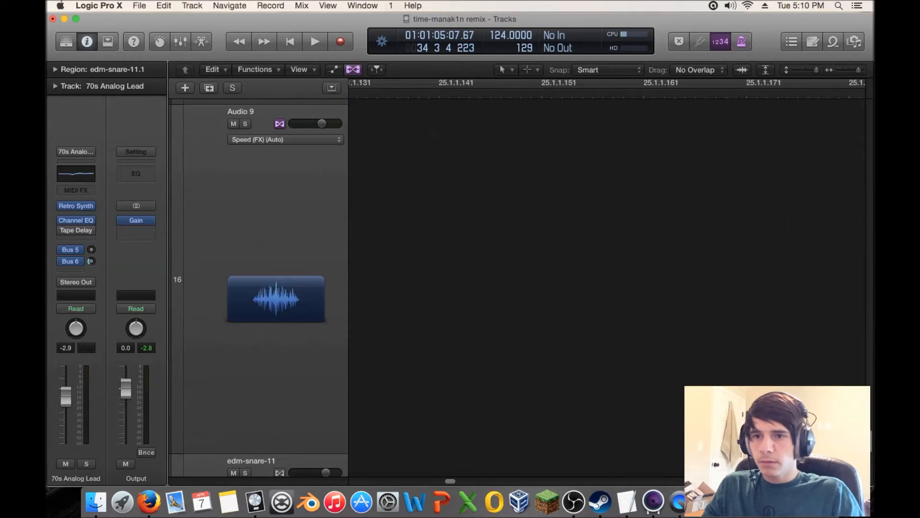
- Duplicate the snare regions on the edm-snare-11 track until there is one hit on every beat of bars 24 and 25
key("super+Left")
key("super+Left")
key("super+Left")
key("super+Left")
key("super+Left")
key("super+Left")
key("super+Left")
key("super+Left")
key("super+Up")
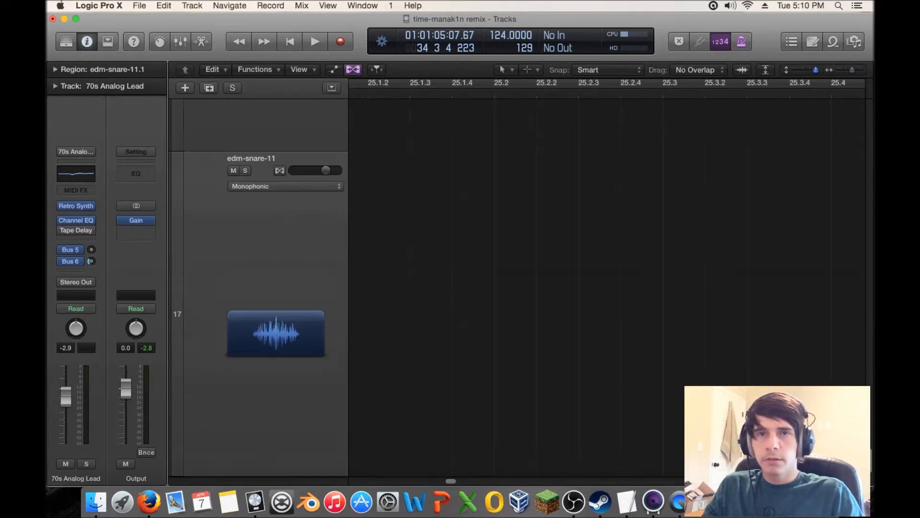
key("super+Up")
key("super+Up")
key("super+Left")
key("super+Left")
key("super+Left")
key("super+Left")
key("super+Left")
key("super+Left")
key("shift+Right")
left_click_drag(409, 434, 428, 433)
left_click_drag(509, 435, 447, 433)
key("z")
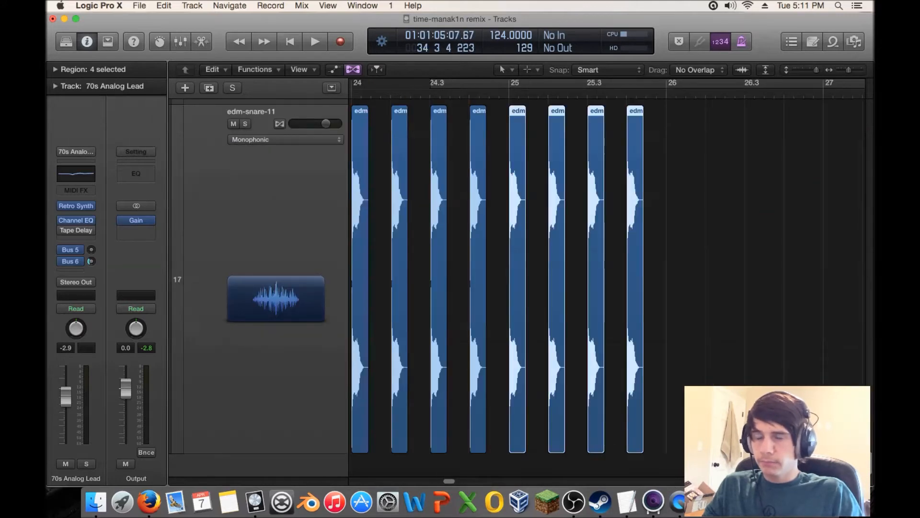
- Copy the two-bar snare pattern, and the resulting four-bar block, so snares fill every beat from bar 24 to bar 32
key("super+Left")
key("super+Left")
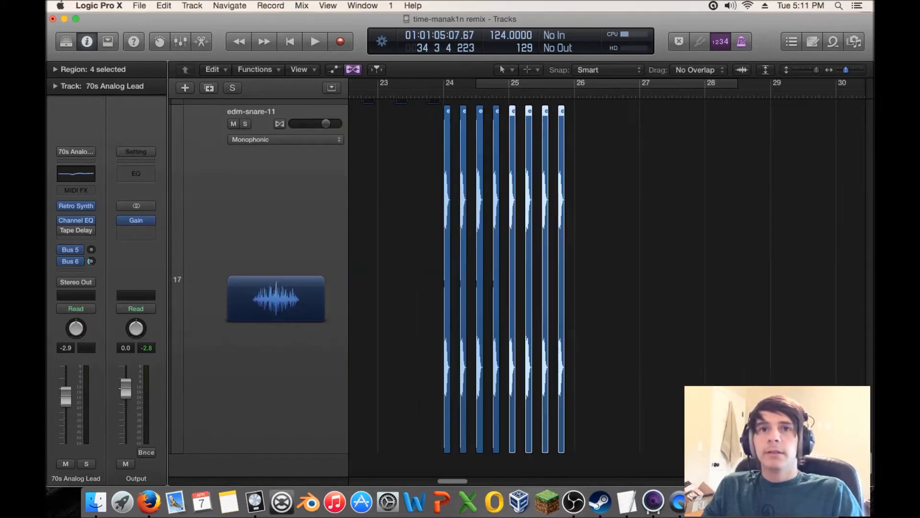
key("super+Up")
key("super+Up")
key("super+Up")
key("super+Up")
left_click_drag(648, 446, 405, 440)
left_click_drag(498, 427, 632, 436)
left_click_drag(714, 439, 387, 411)
left_click_drag(447, 426, 708, 427)
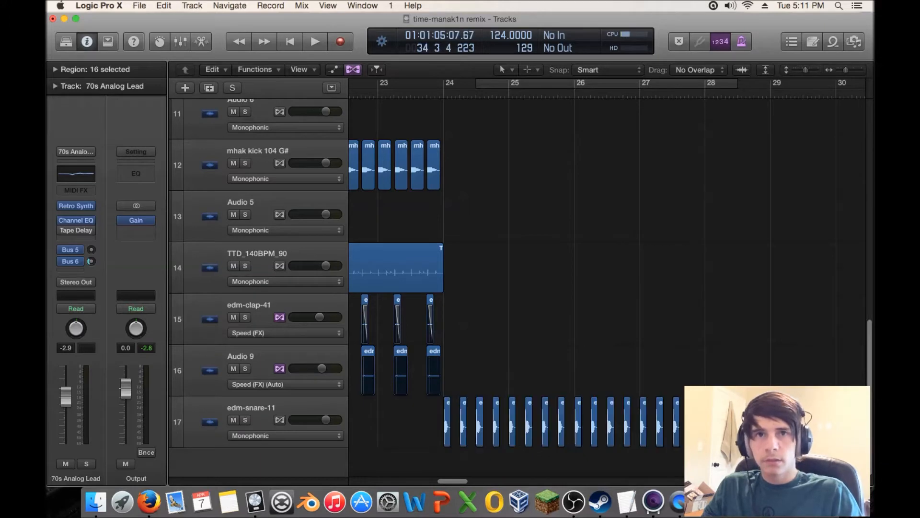
- Select the edm-snare-11 track with all its snare regions and review their region parameters
key("super+Left")
key("super+Left")
key("super+Left")
key("super+Up")
key("super+Up")
key("super+Up")
key("super+Up")
key("super+Up")
key("super+Up")
key("super+Up")
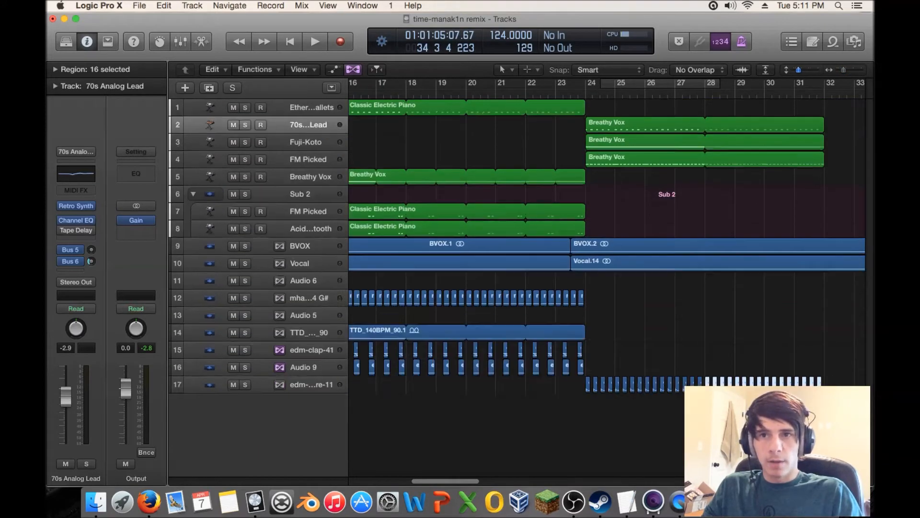
left_click(311, 337)
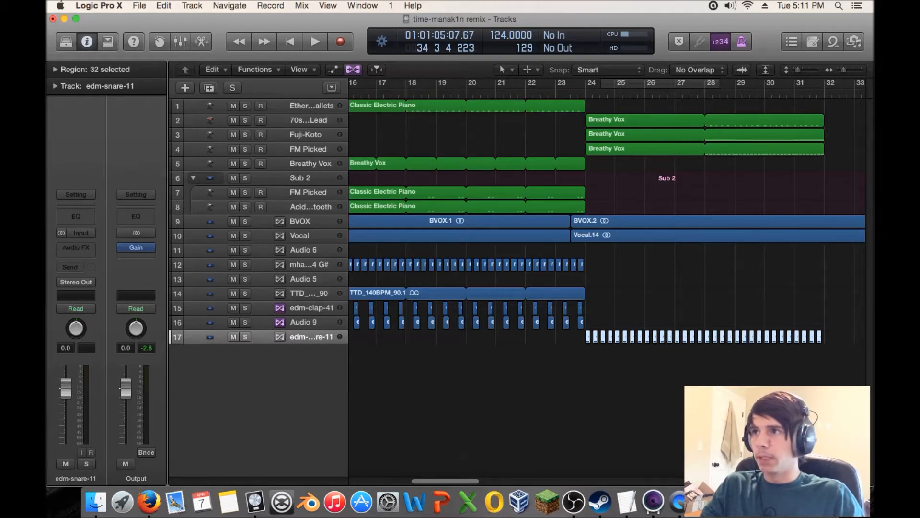
left_click(55, 69)
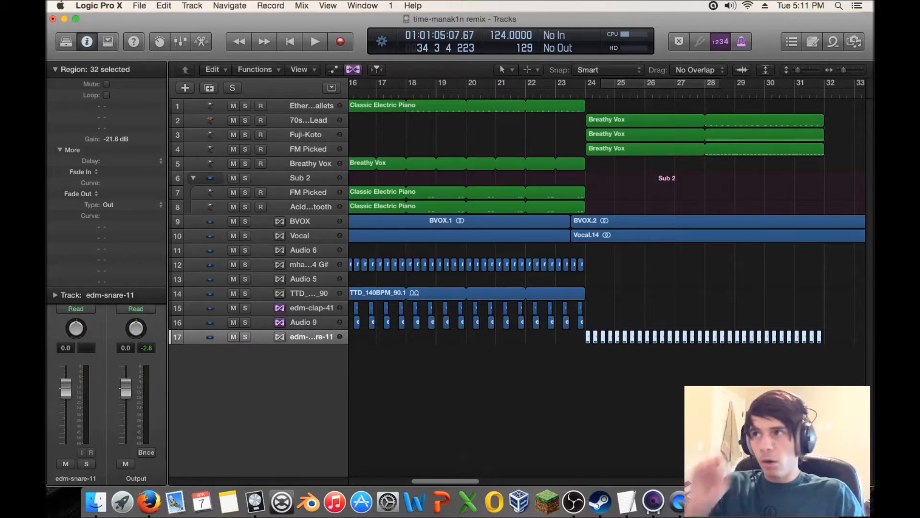
left_click(55, 69)
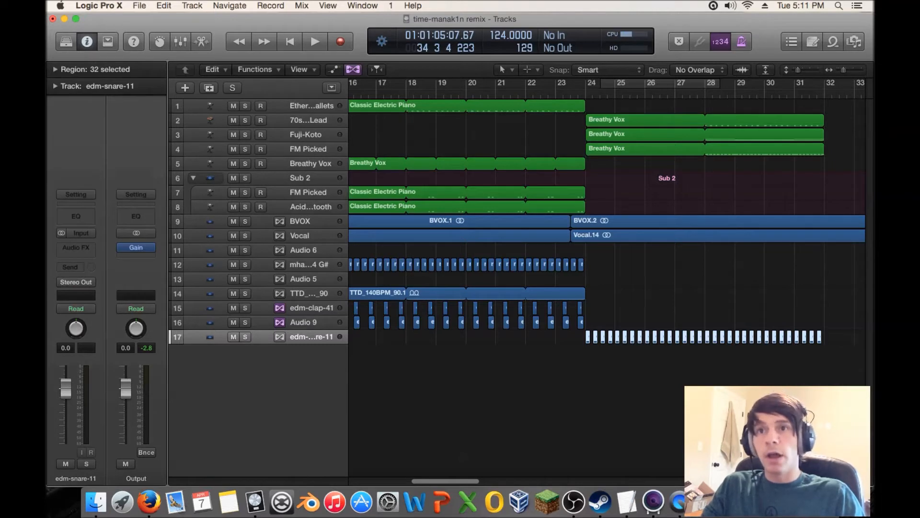
- Play the arrangement from bar 23 past bar 32 to hear the snares with the vocals
left_click(556, 94)
key("space")
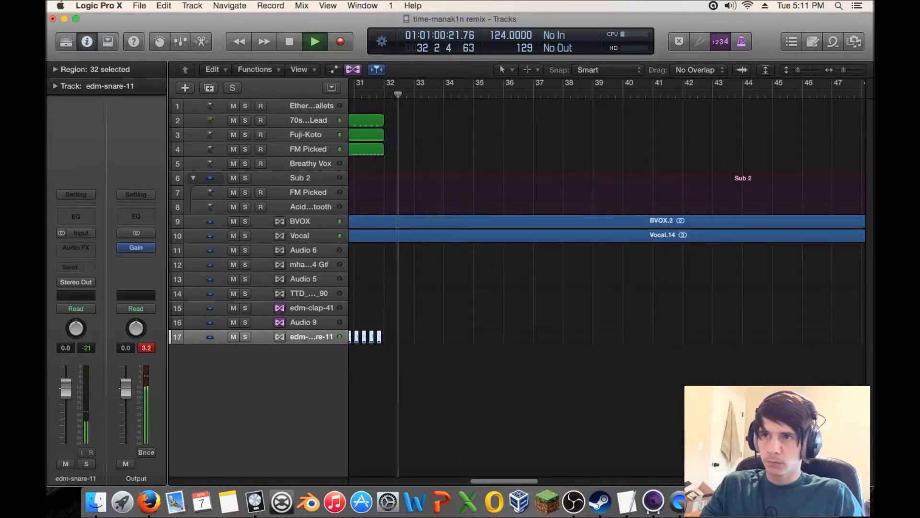
key("space")
scroll(606, 287, "left", 5)
scroll(607, 288, "left", 6)
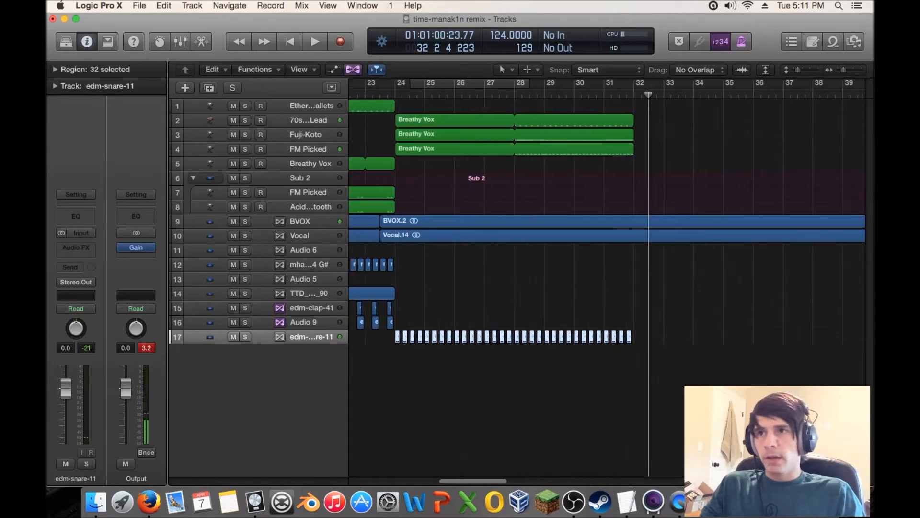
scroll(607, 288, "right", 3)
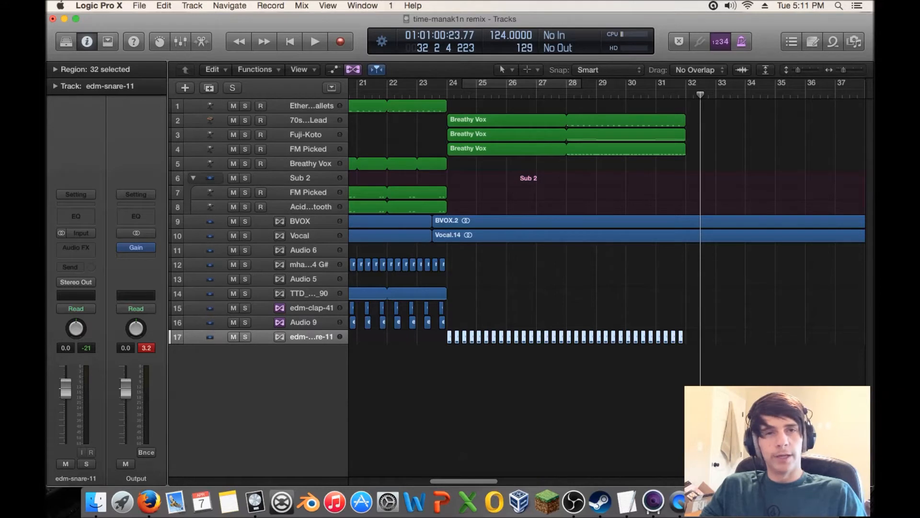
scroll(607, 288, "left", 1)
- Solo the edm-snare-11 track and play it from bar 24
left_click(472, 94)
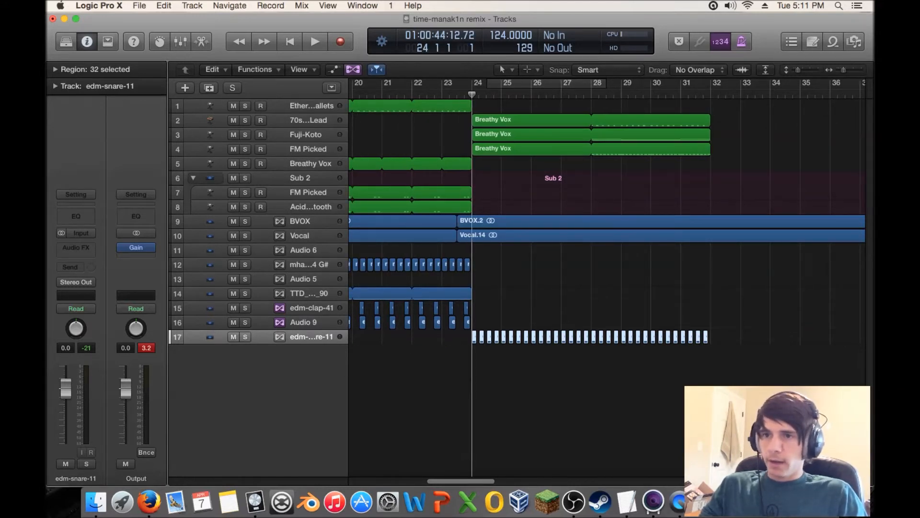
scroll(607, 288, "right", 1)
key("s")
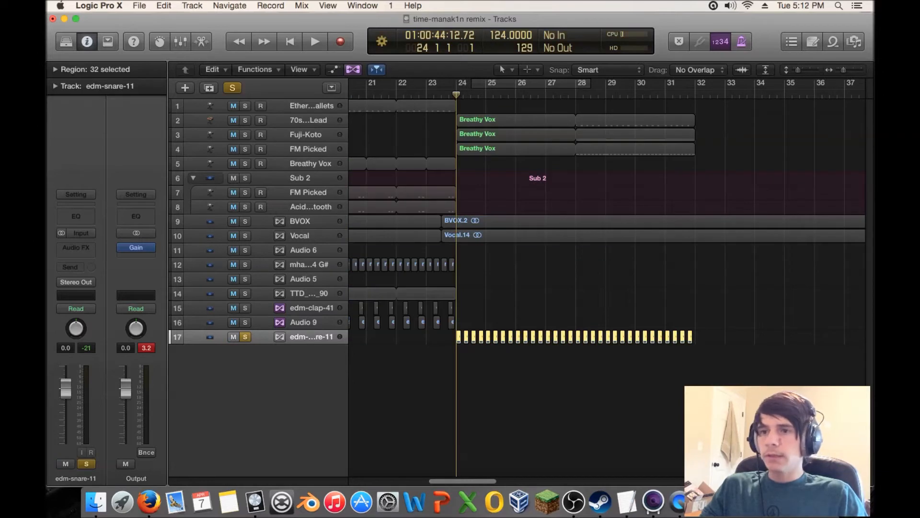
key("super+Right")
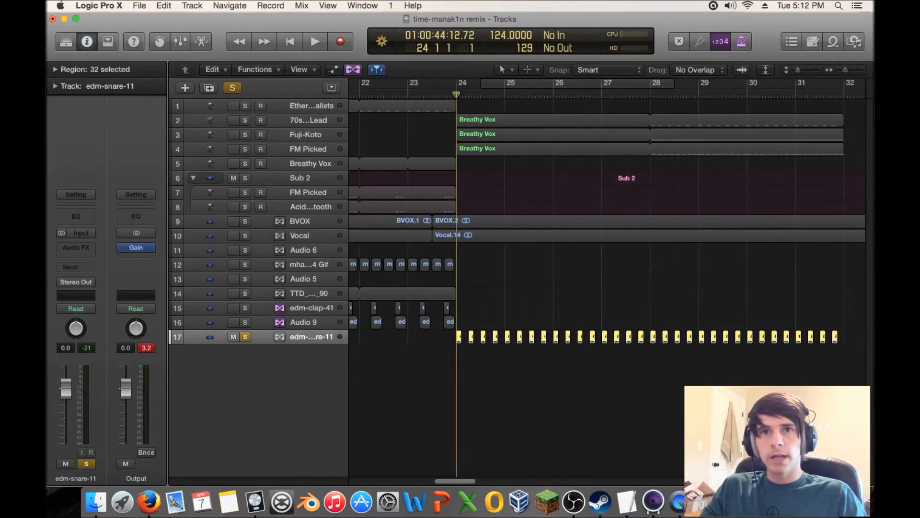
key("super+Down")
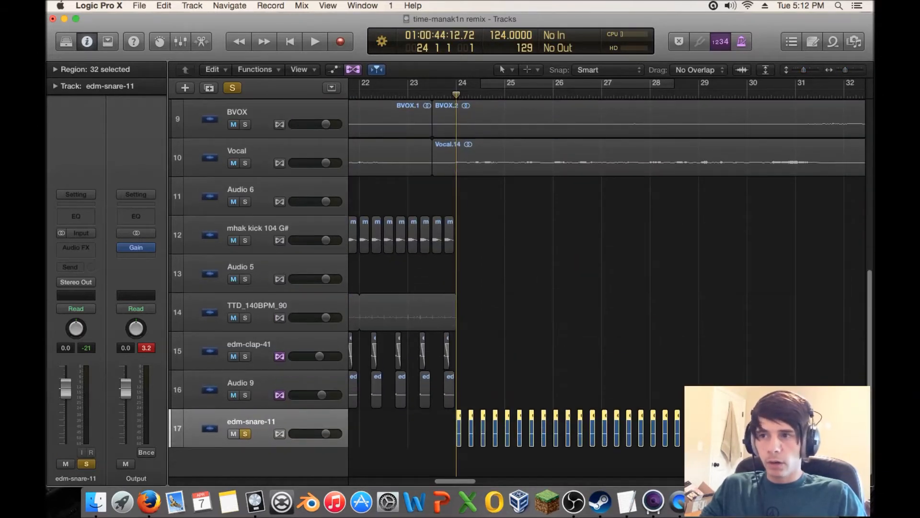
key("space")
key("space")
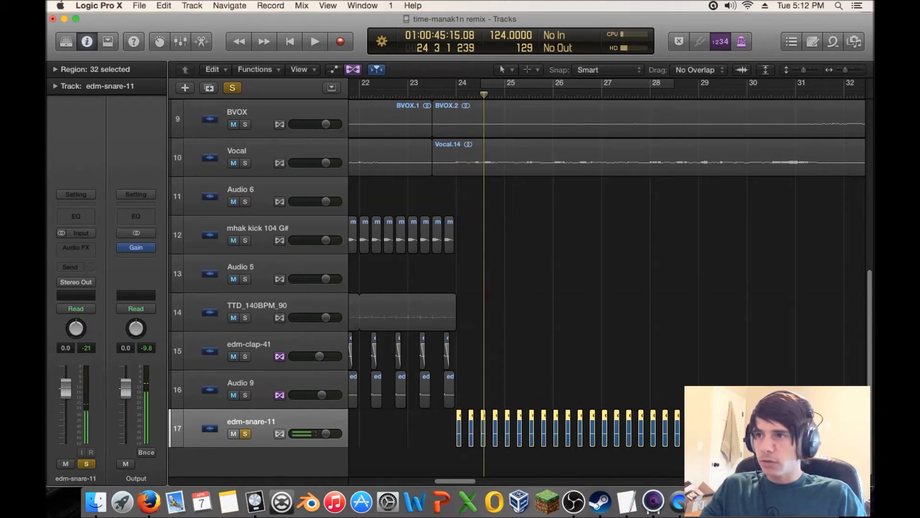
- Enable Flex on the edm-snare-11 track and set its flex mode to Speed (FX)
key("Up")
key("Up")
key("Down")
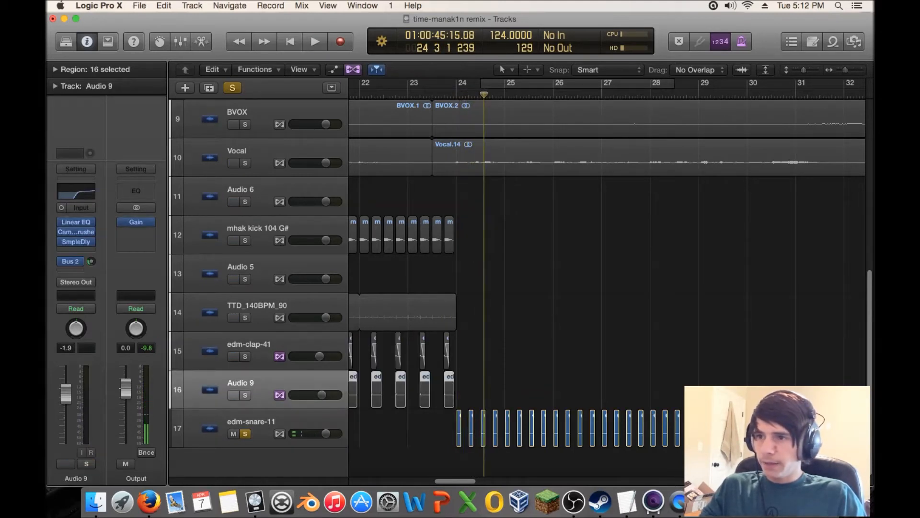
key("Down")
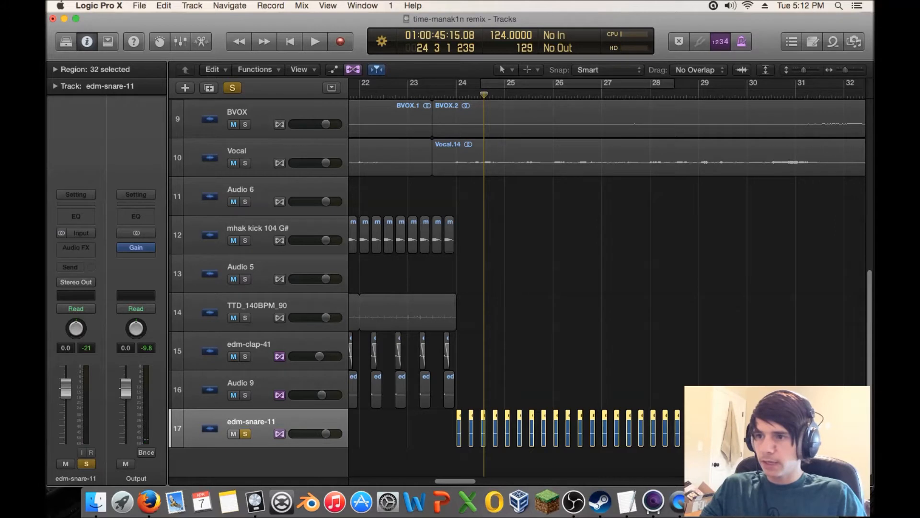
key("super+f")
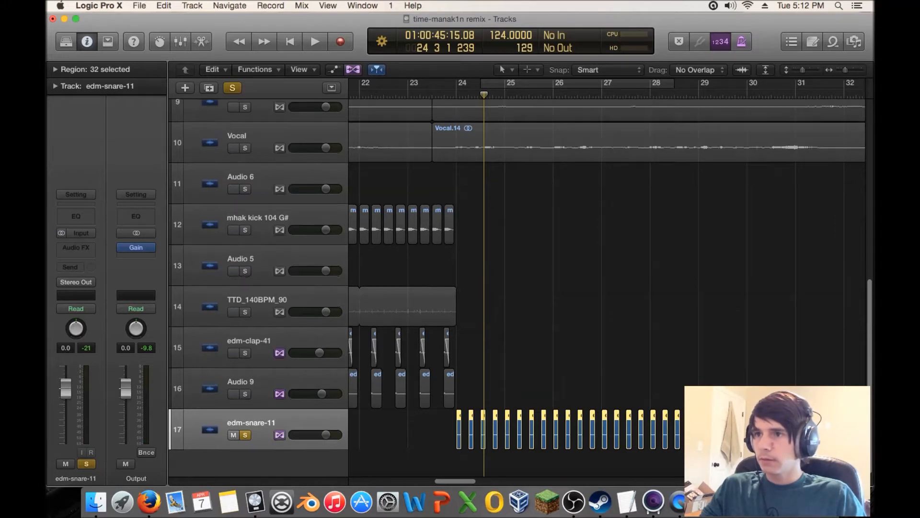
left_click(285, 438)
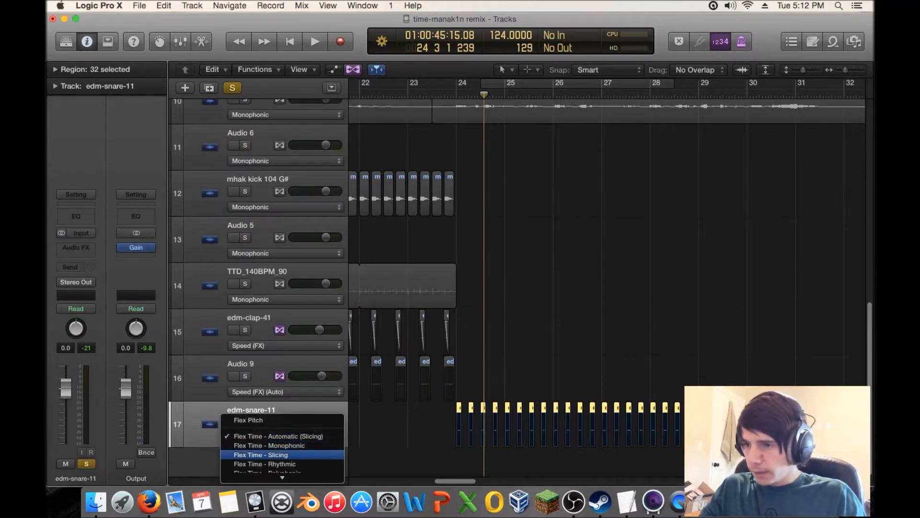
left_click(267, 468)
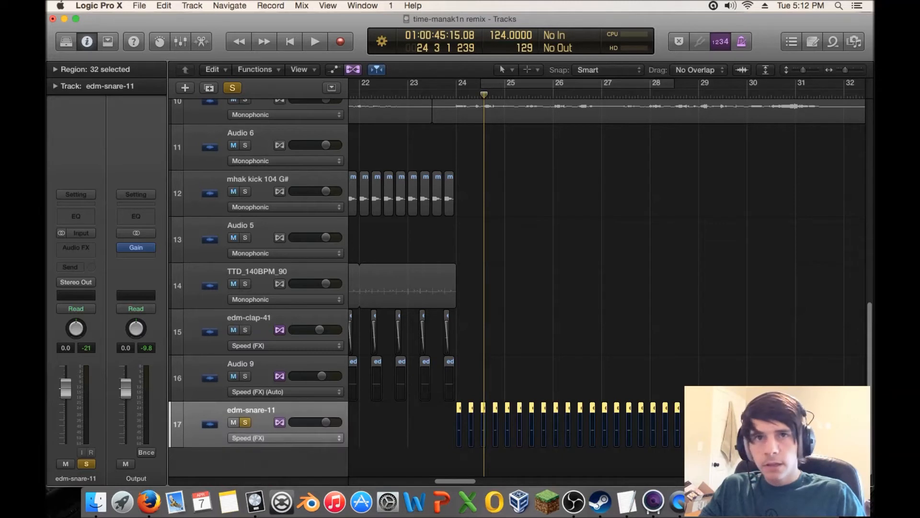
- Play the soloed snare regions from bar 24 with the Speed (FX) flex mode active
key("super+Right")
key("super+Right")
scroll(517, 288, "right", 2)
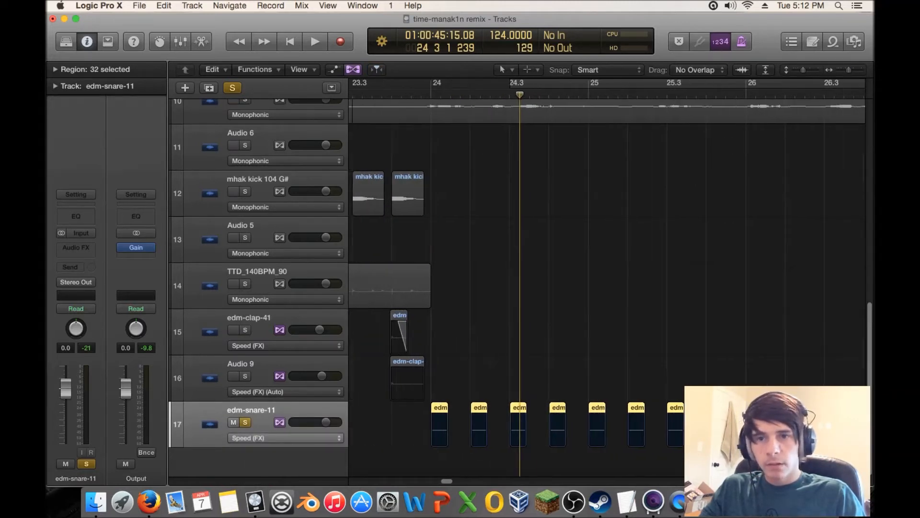
scroll(607, 278, "left", 4)
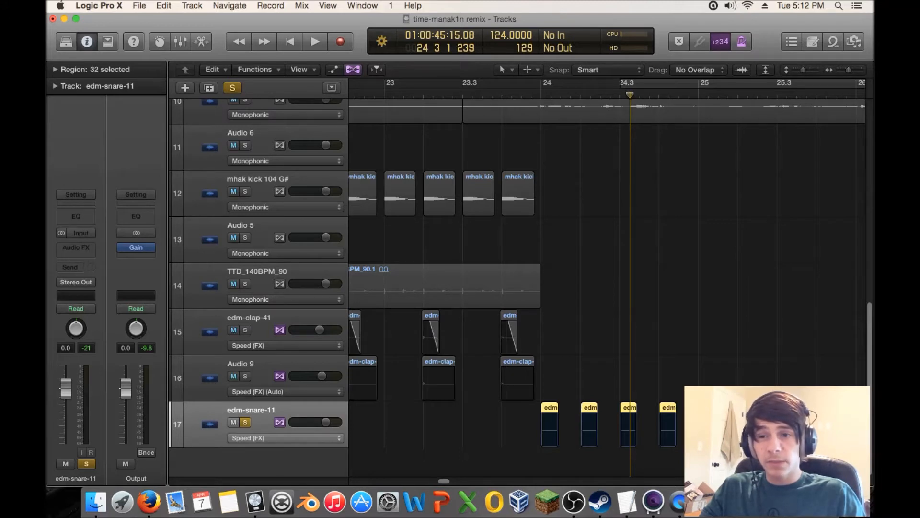
key("shift+space")
key("space")
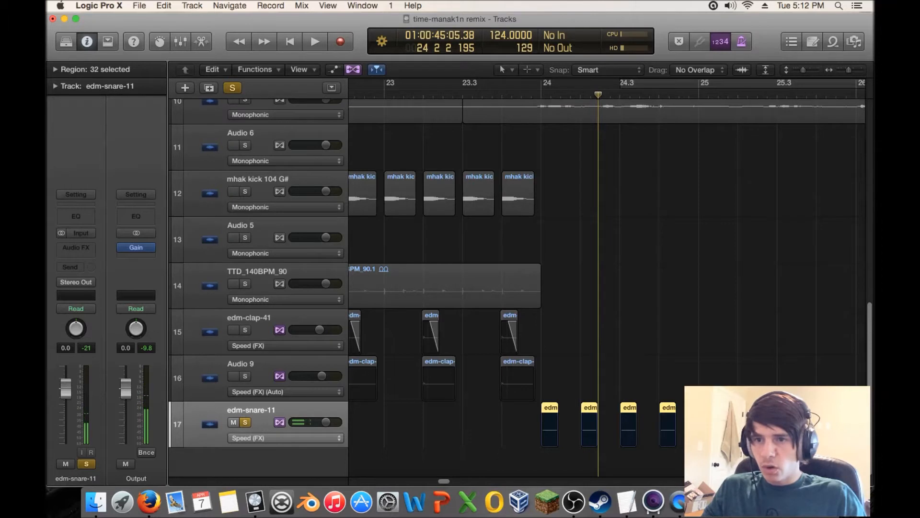
- Stretch all the selected snare regions slightly longer in two small increments, auditioning the sound after each
left_click_drag(558, 439, 560, 443)
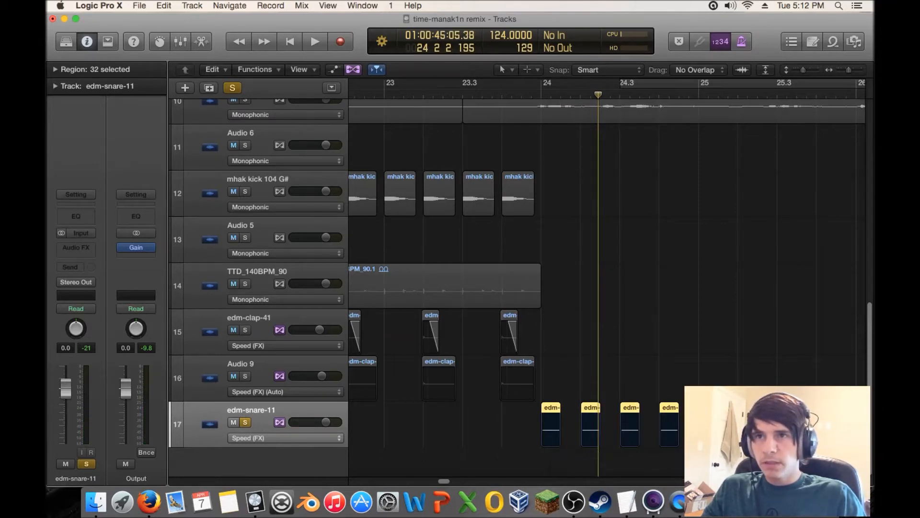
key("shift+space")
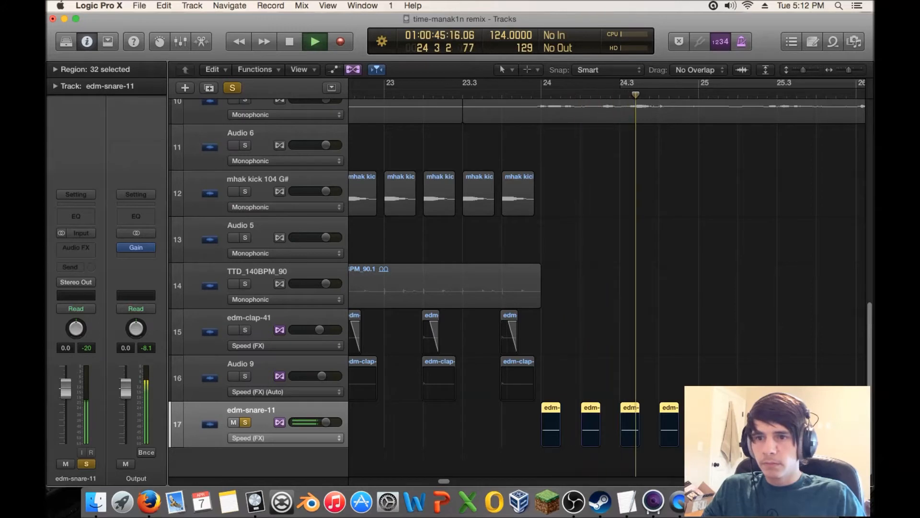
key("space")
left_click_drag(560, 442, 562, 442)
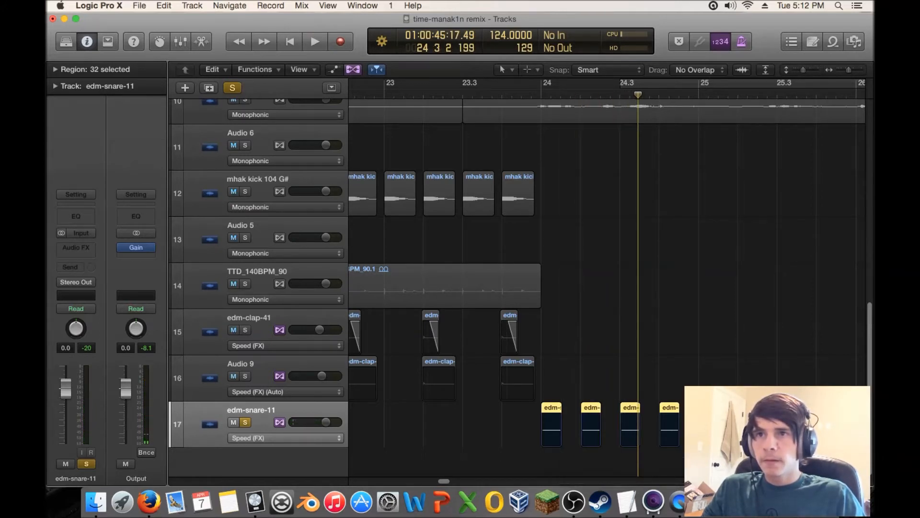
key("space")
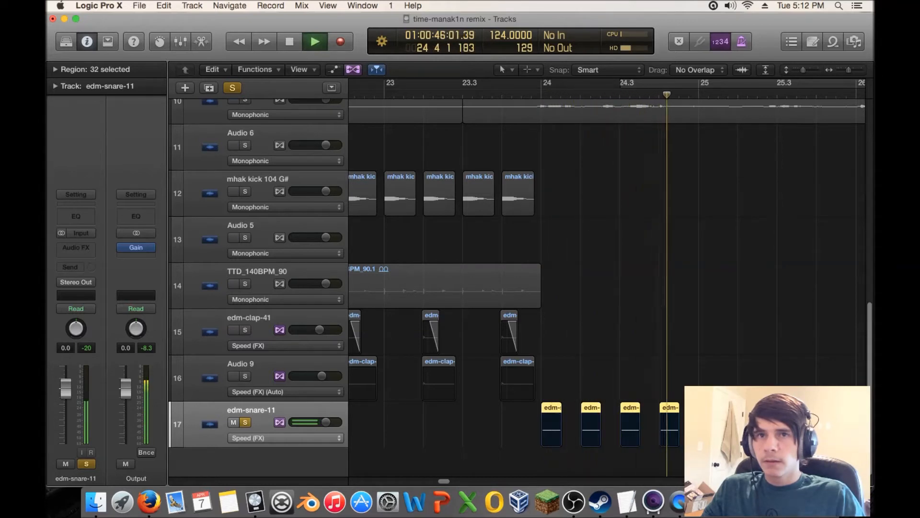
key("space")
- Replay the snare pattern from bar 25 with the edm-snare-11 track soloed again
key("super+Left")
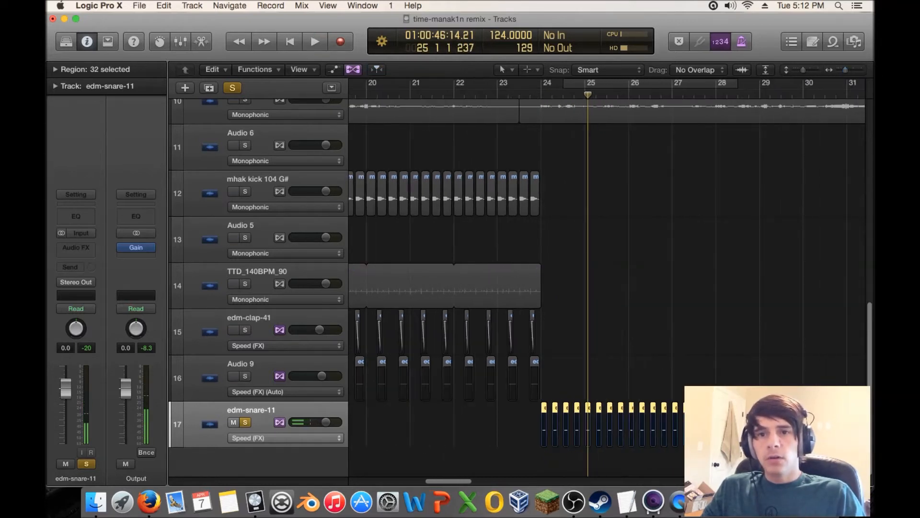
scroll(607, 287, "right", 2)
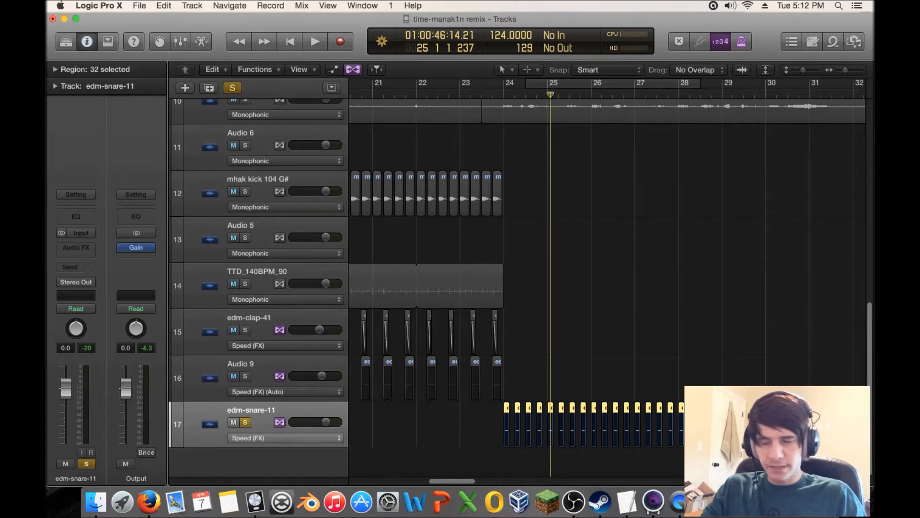
key("s")
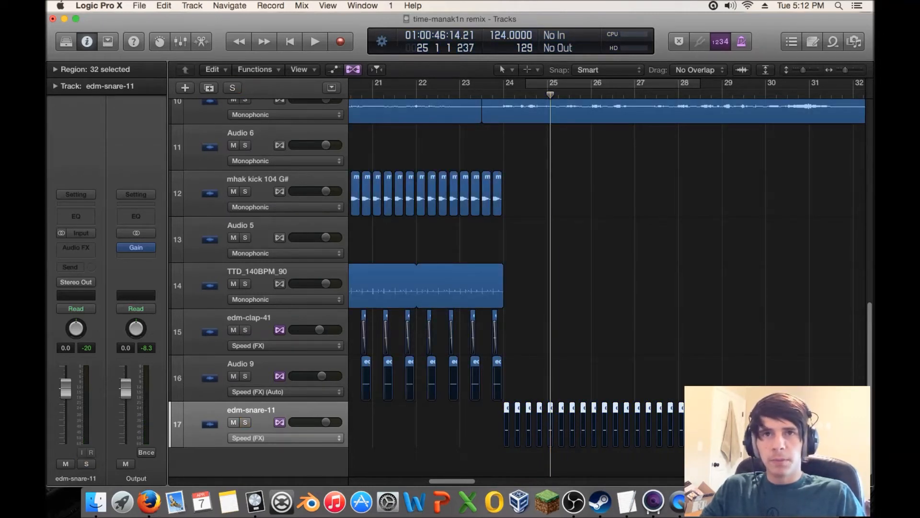
left_click_drag(442, 415, 815, 425)
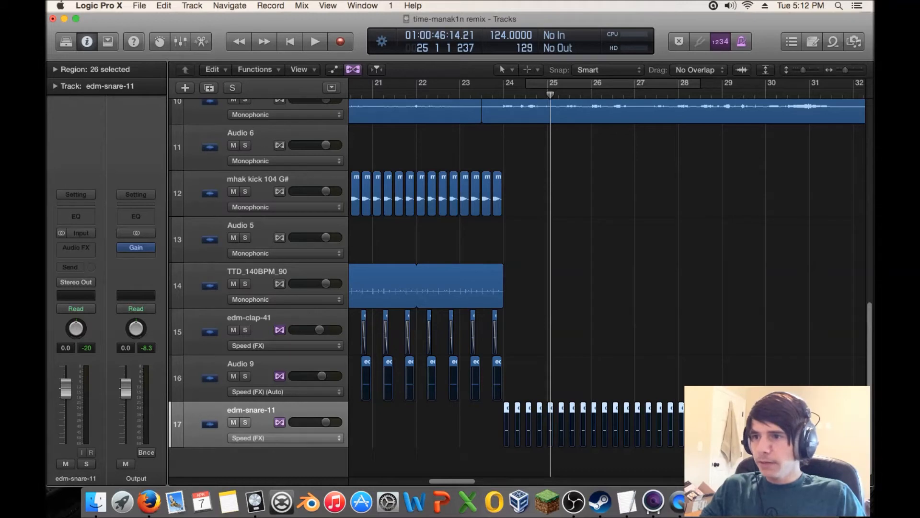
key("s")
key("space")
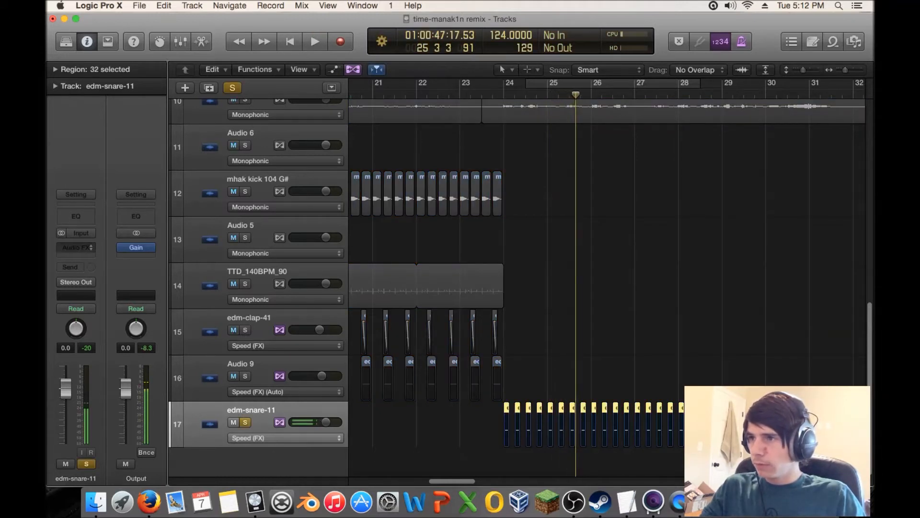
- Insert an Overdrive distortion effect on the edm-snare-11 channel
left_click(76, 248)
mouse_move(91, 371)
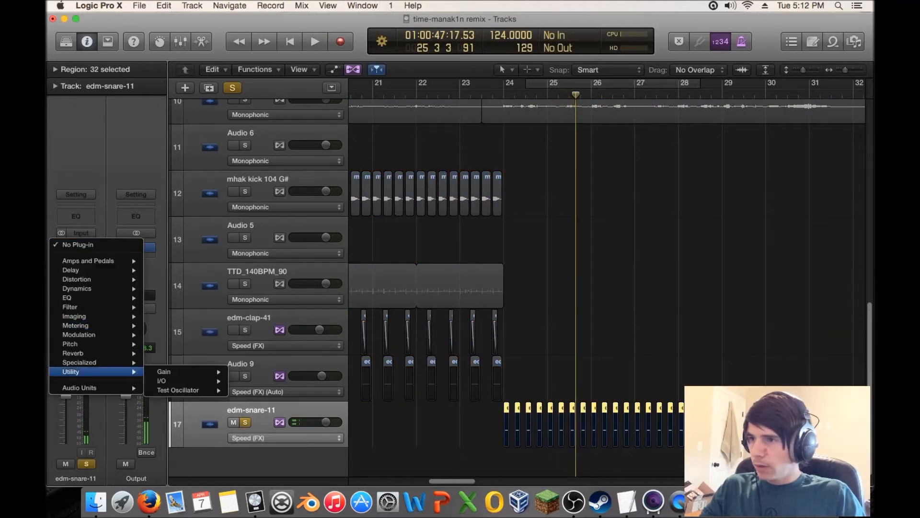
mouse_move(79, 279)
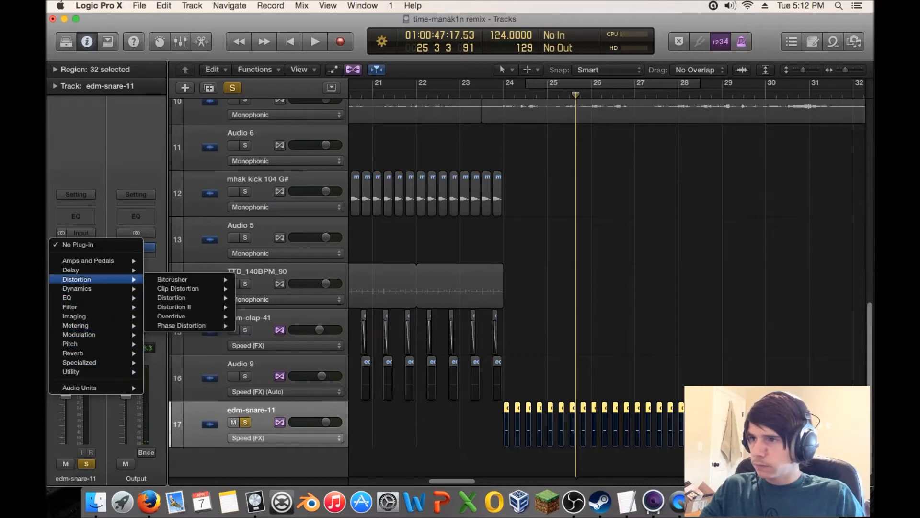
left_click(258, 316)
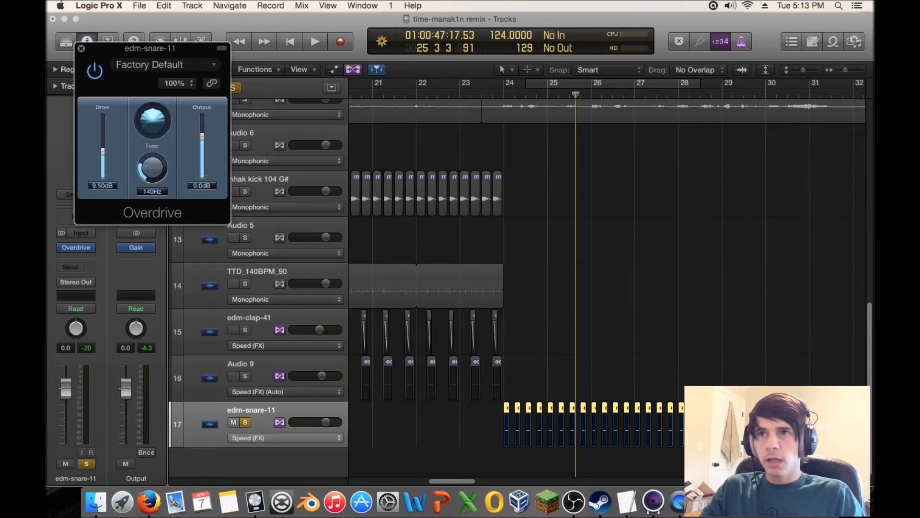
- While the soloed snares play, set the Overdrive's tone to 10000 Hz and its output to -9.5 dB
key("space")
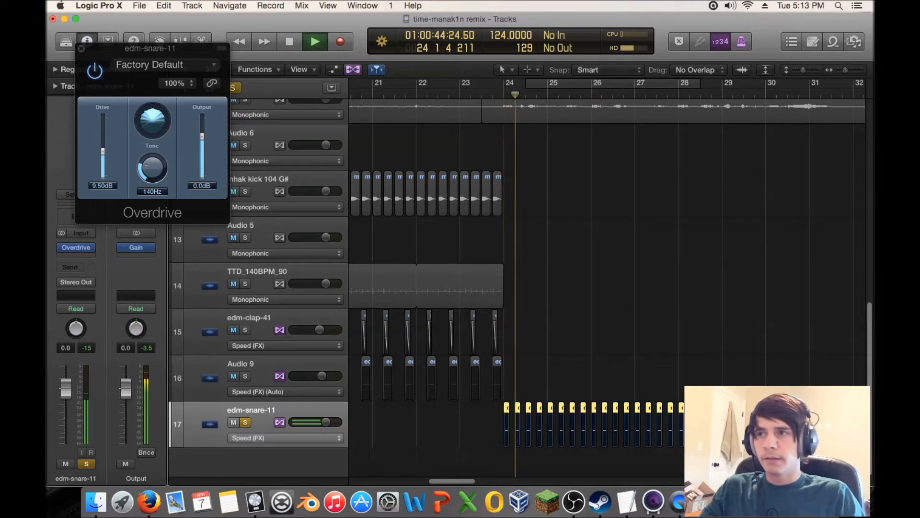
left_click_drag(153, 167, 152, 134)
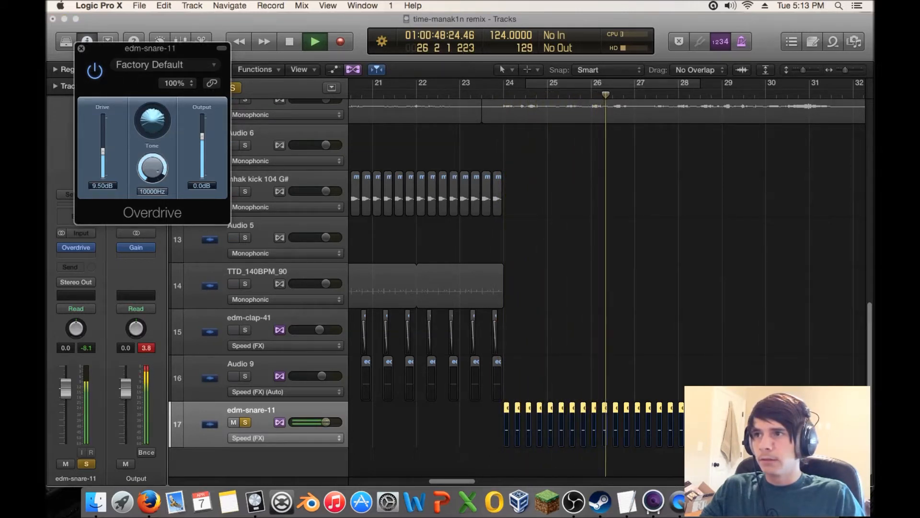
left_click_drag(152, 168, 153, 160)
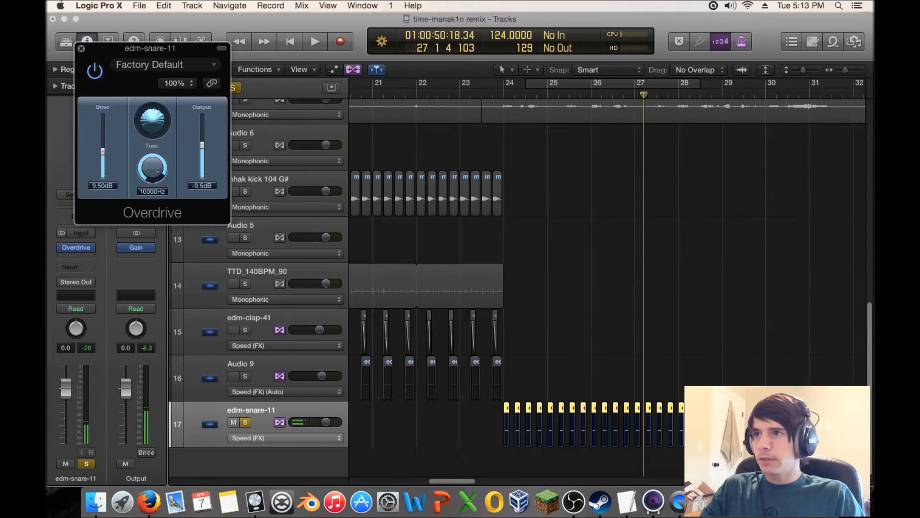
left_click(81, 48)
- Unsolo the snare track and, playing the full mix from before bar 24, set the Overdrive's drive to 8.50 dB and output to -7.5 dB
left_click(482, 95)
key("space")
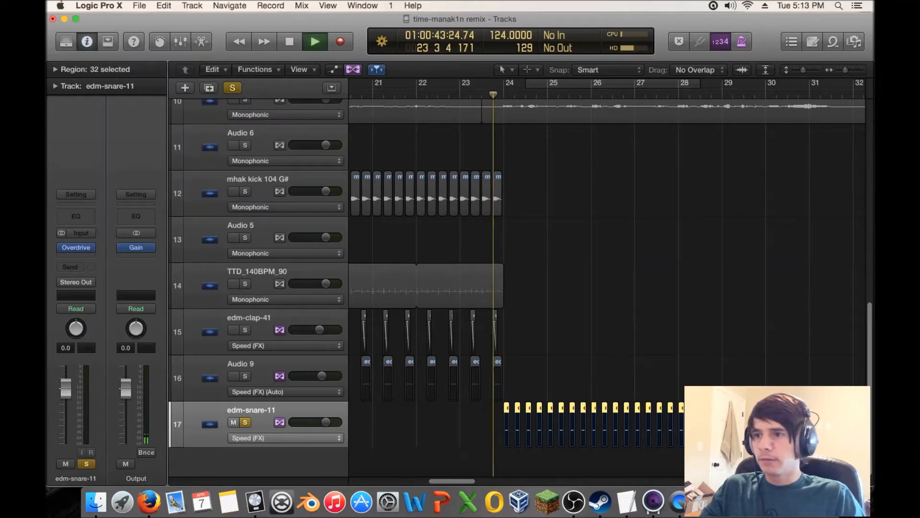
key("s")
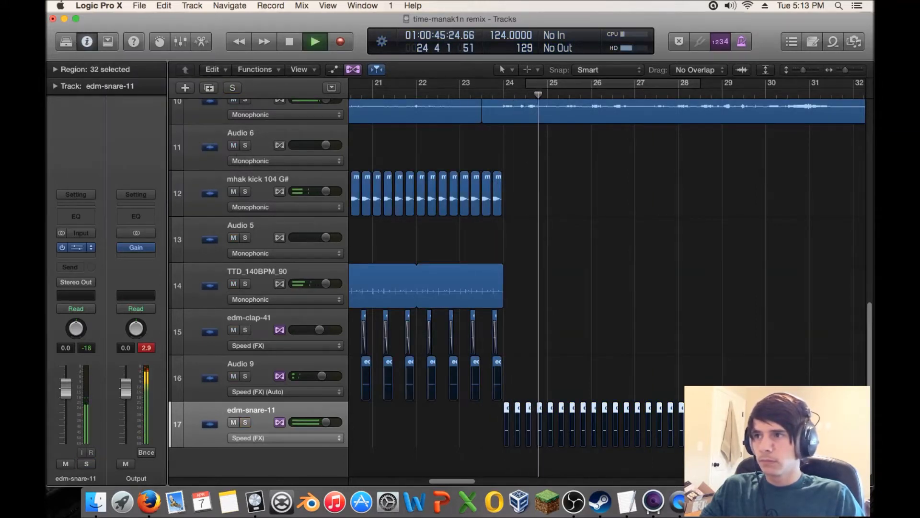
left_click(76, 247)
left_click_drag(202, 145, 202, 143)
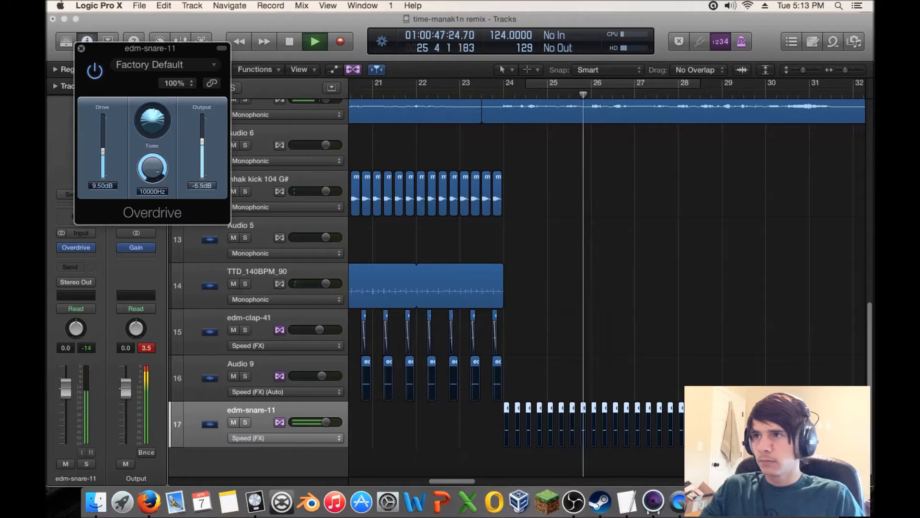
left_click_drag(103, 151, 103, 154)
left_click_drag(202, 144, 201, 141)
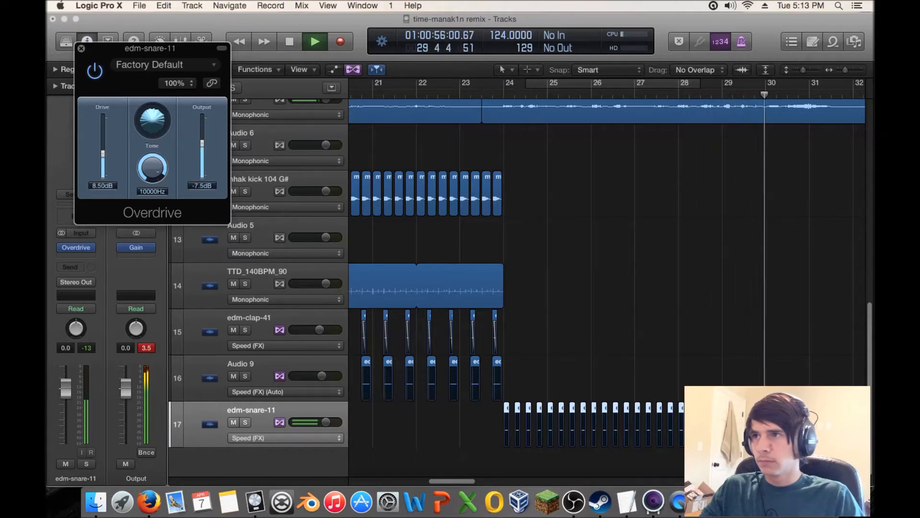
left_click(81, 48)
key("space")
- Solo the edm-snare-11 track again, insert a Compressor ahead of its Overdrive and open the Compressor's settings
key("s")
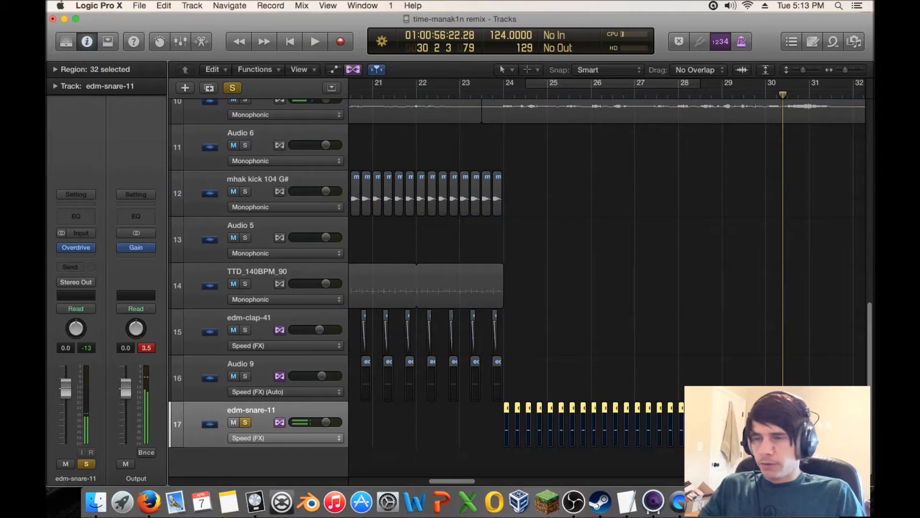
key("space")
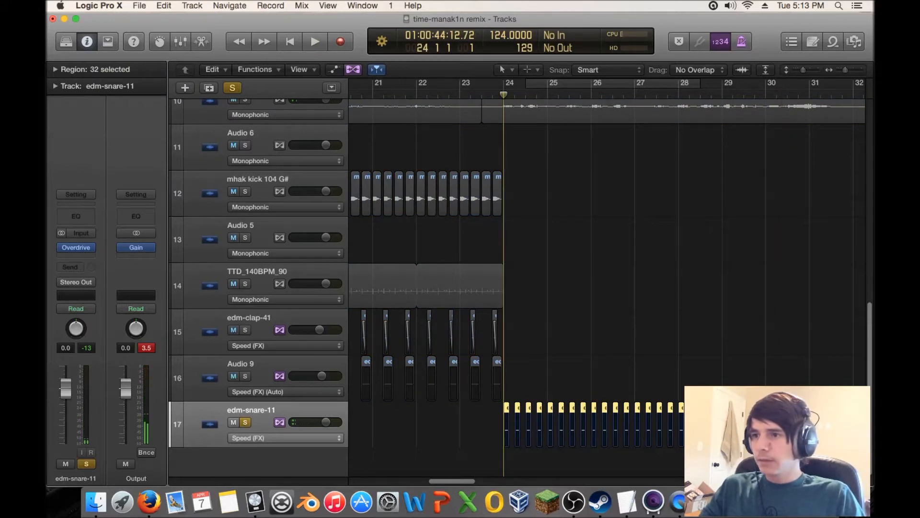
left_click(89, 242)
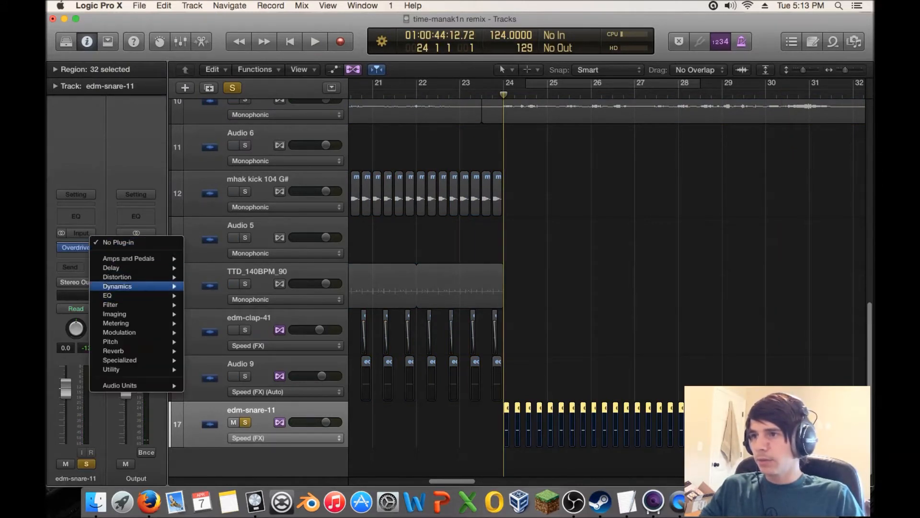
mouse_move(134, 286)
mouse_move(215, 295)
left_click(297, 295)
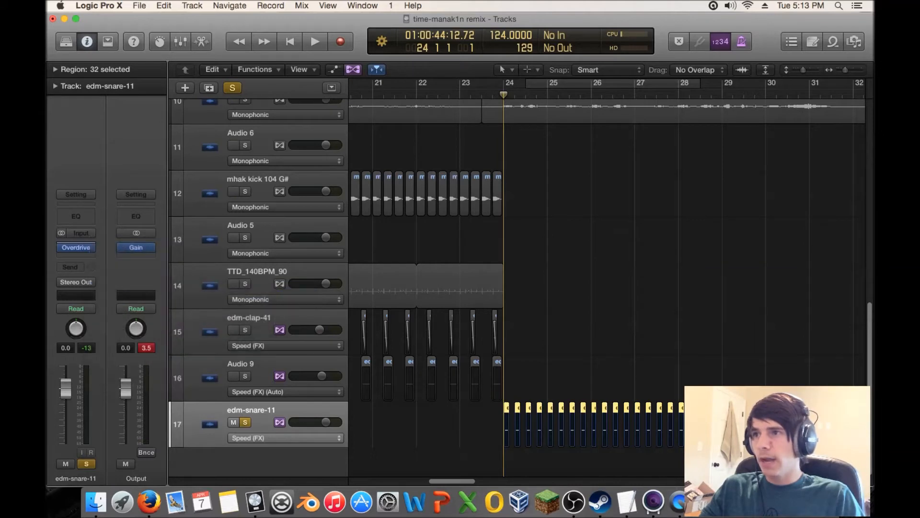
key("super+w")
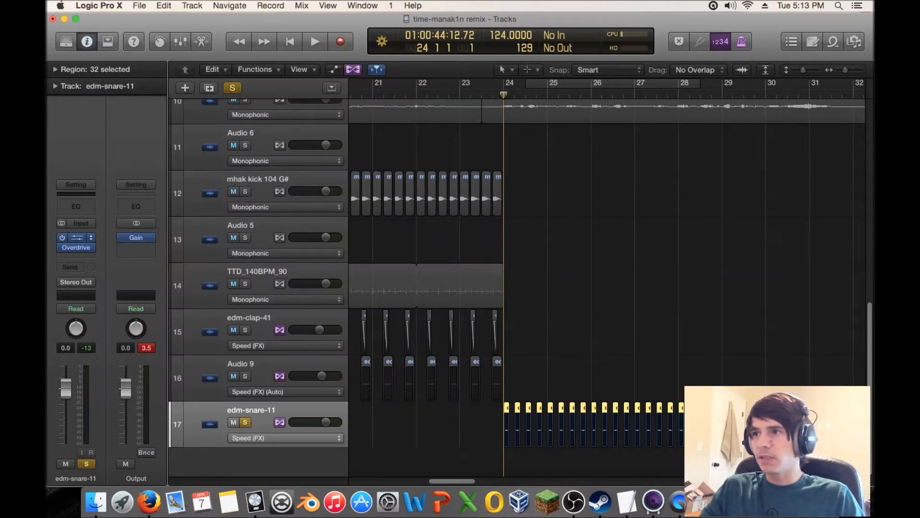
left_click(77, 237)
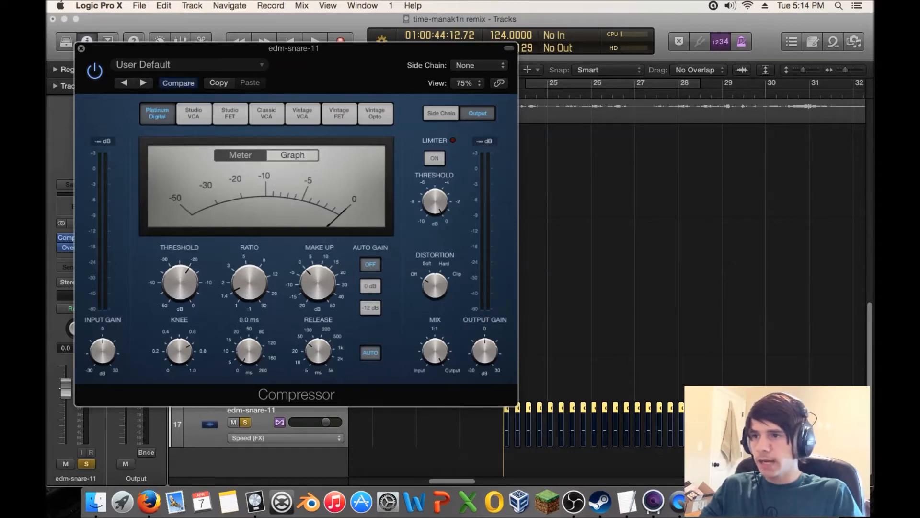
- Raise the Compressor's ratio while the soloed snares play, and replay them from bar 24
key("space")
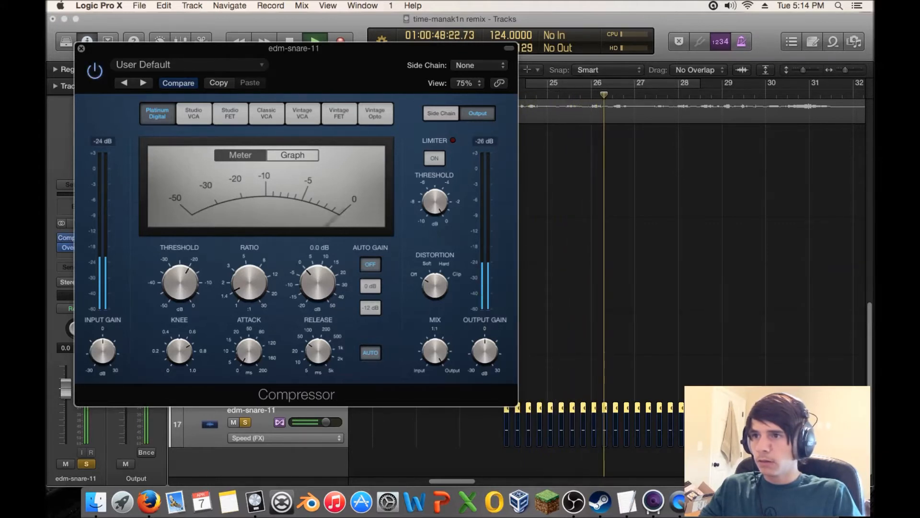
left_click_drag(249, 283, 249, 254)
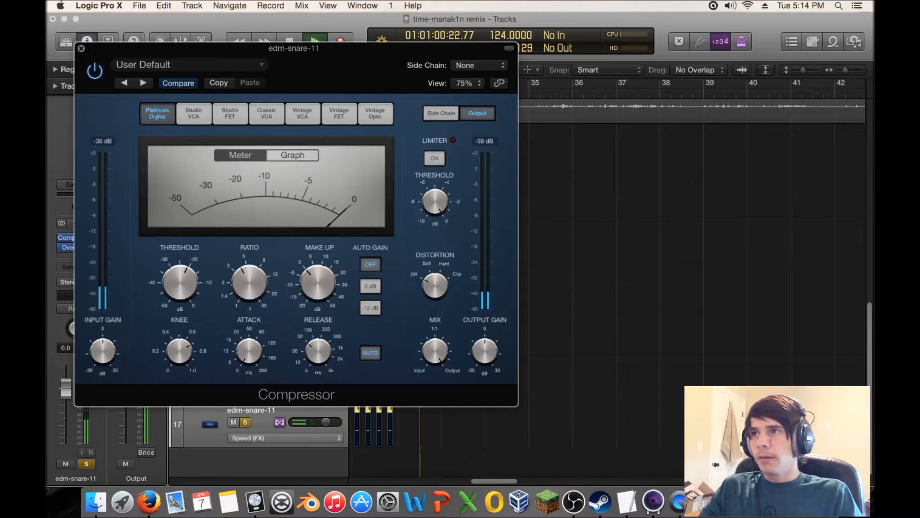
scroll(604, 278, "left", 12)
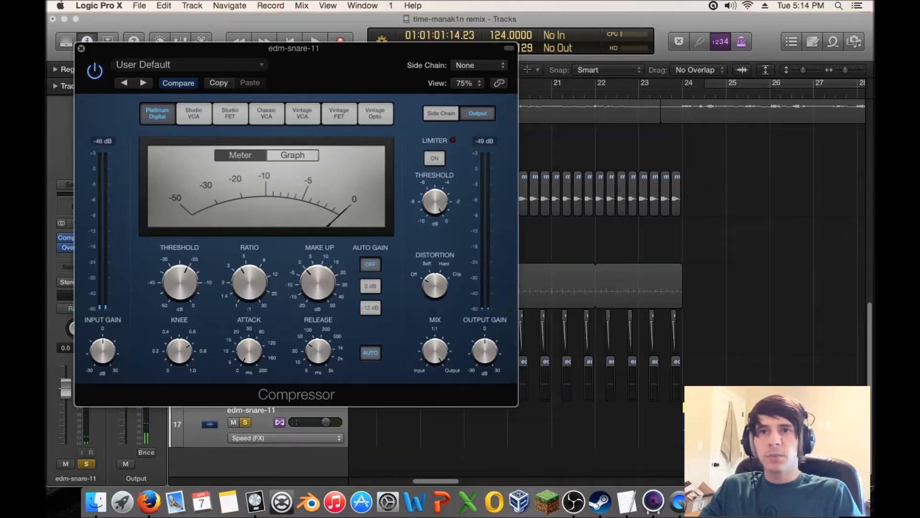
left_click(682, 92)
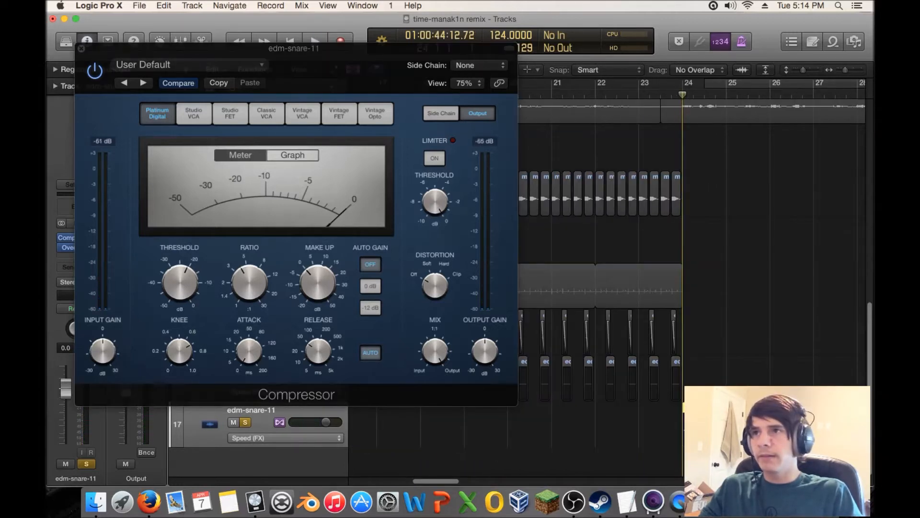
left_click_drag(335, 48, 505, 65)
key("space")
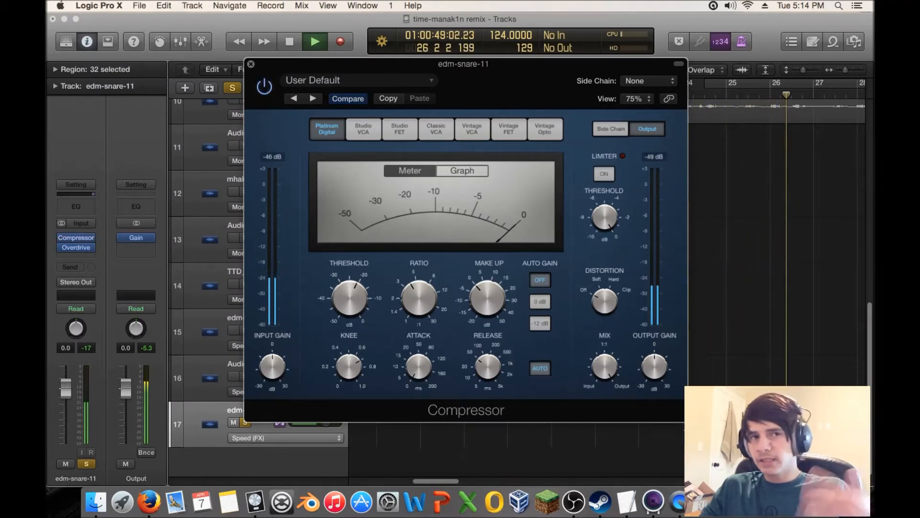
key("super+w")
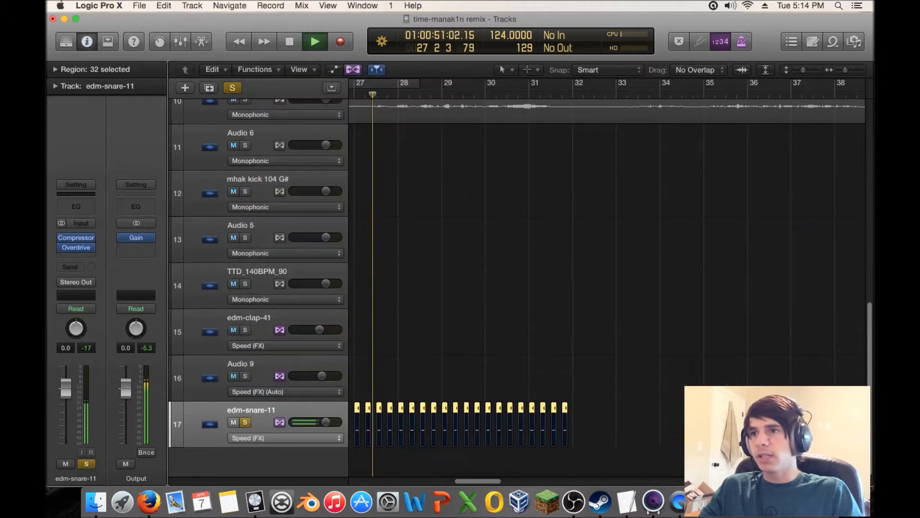
key("space")
- Play the full mix from bar 24 to judge the compressed snares in context, and solo the snare track again
scroll(515, 278, "left", 5)
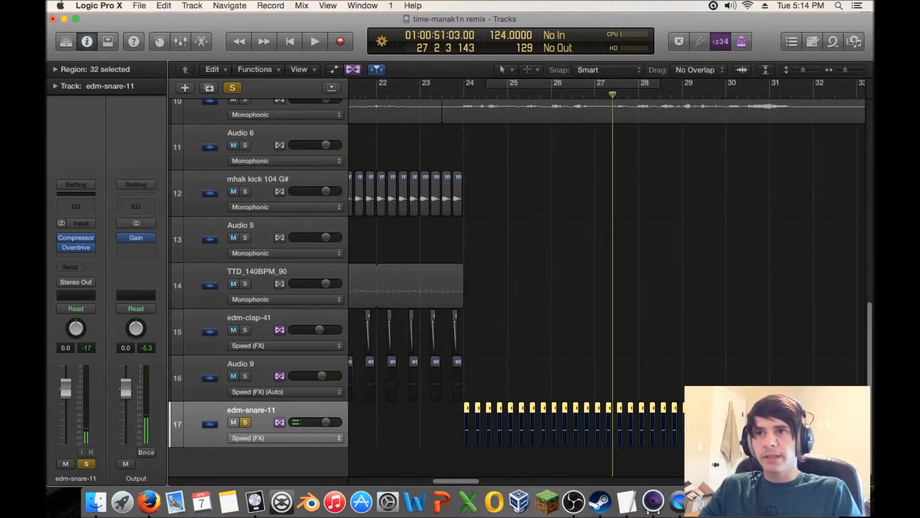
left_click_drag(453, 95, 464, 95)
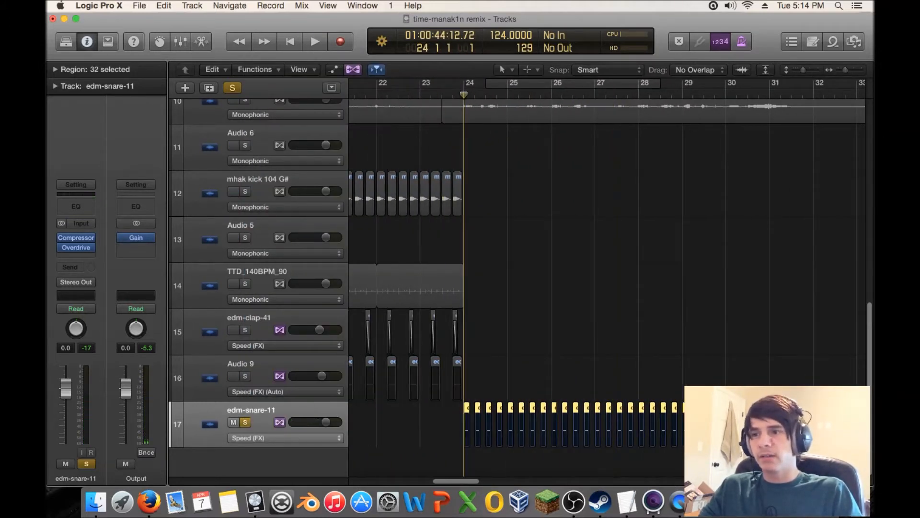
key("ctrl+s")
key("space")
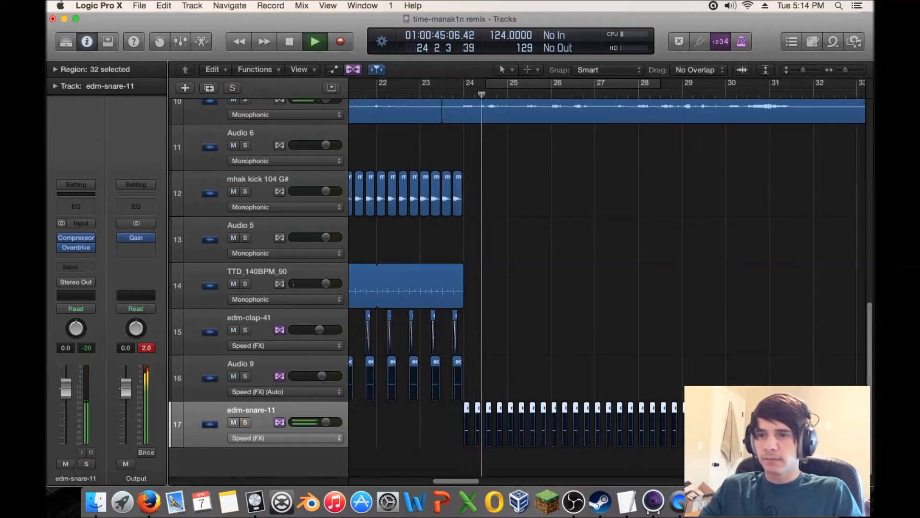
mouse_move(75, 247)
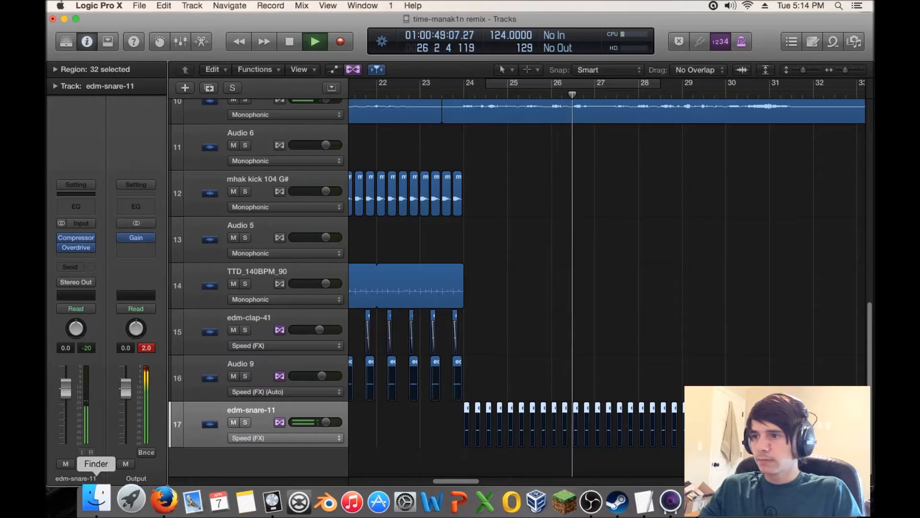
key("s")
key("space")
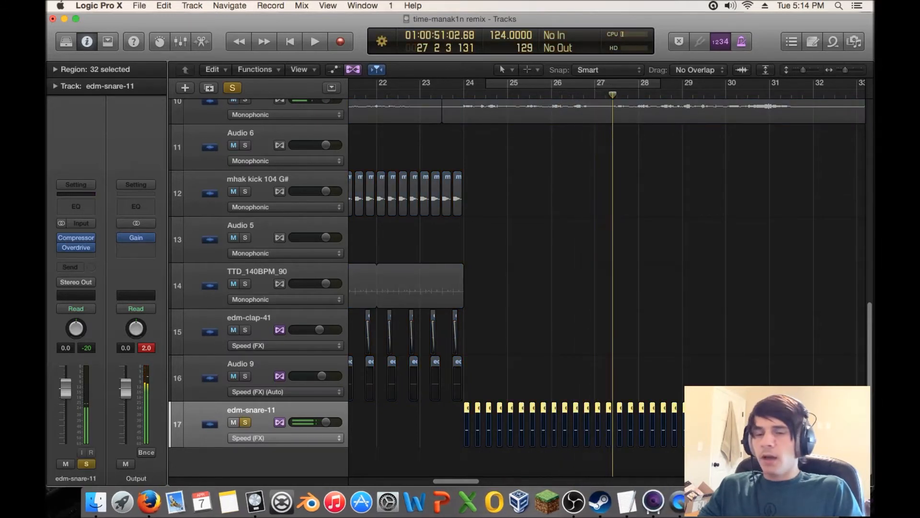
- Set a cycle range from bar 24 to bar 32 and add a Channel EQ to the edm-snare-11 track
scroll(575, 288, "left", 2)
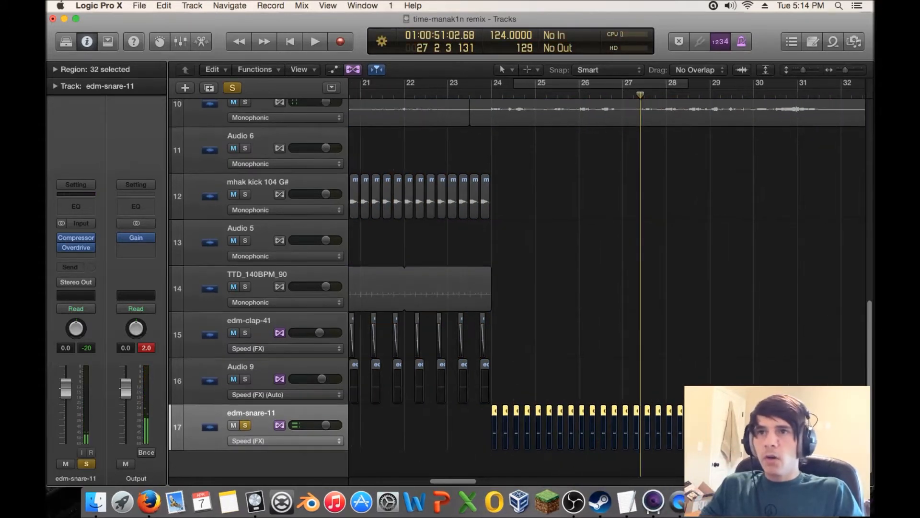
left_click_drag(501, 85, 833, 99)
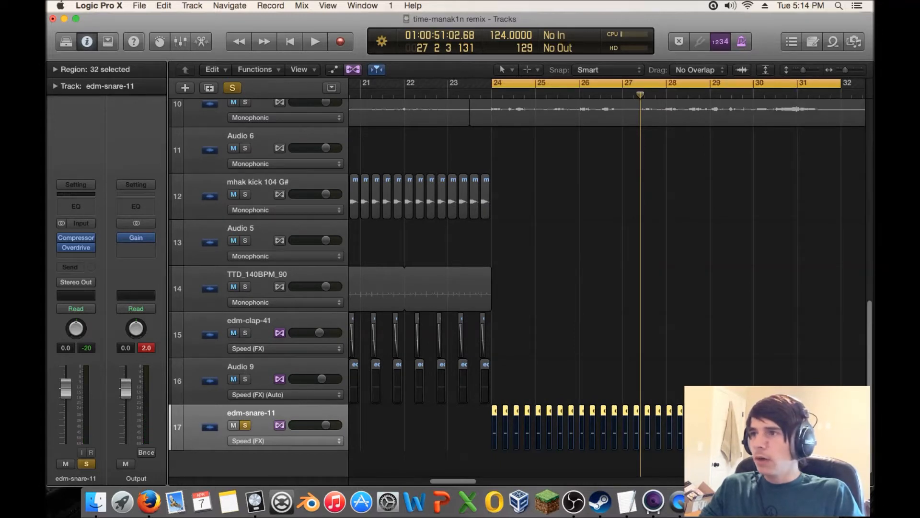
left_click(75, 207)
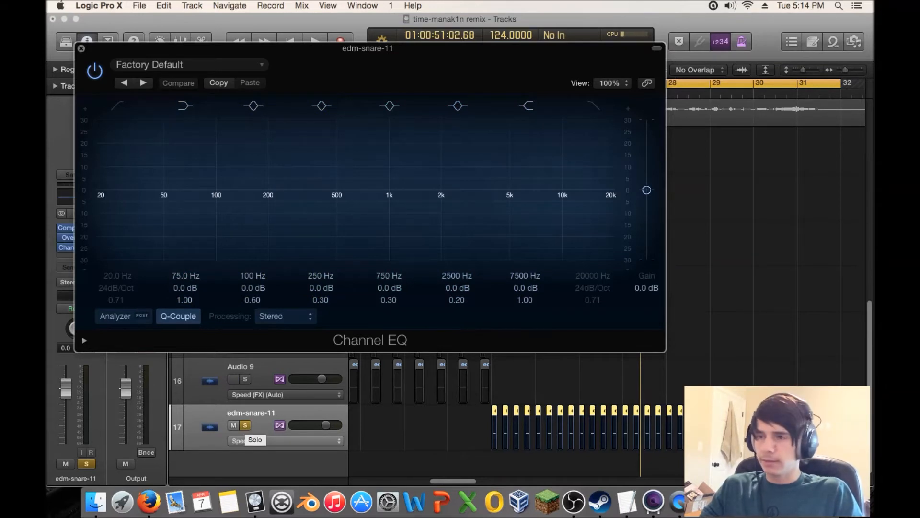
- Play the unsoloed mix and set Channel EQ bands to +3.5 dB at 7300 Hz, +5.5 dB at 610 Hz and -5.5 dB at 3600 Hz
left_click(245, 425)
key("space")
left_click_drag(456, 189, 538, 182)
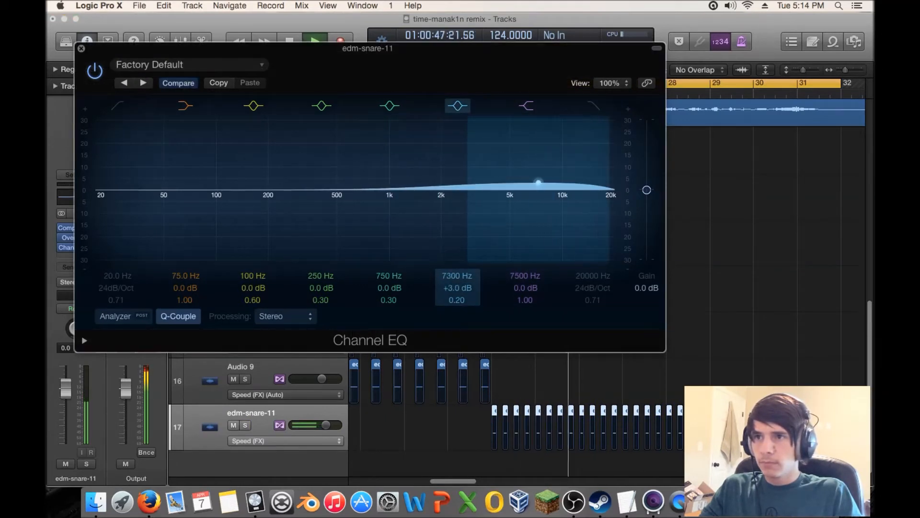
left_click_drag(368, 189, 356, 172)
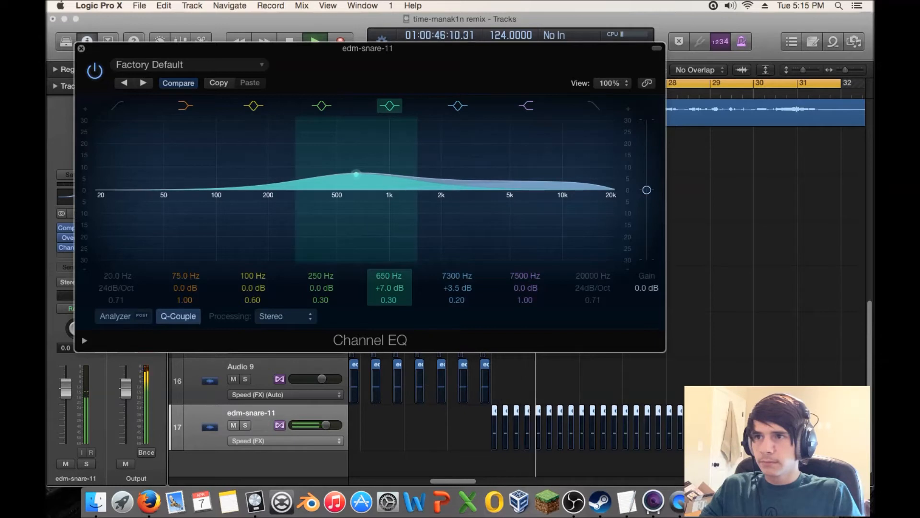
left_click_drag(285, 189, 486, 203)
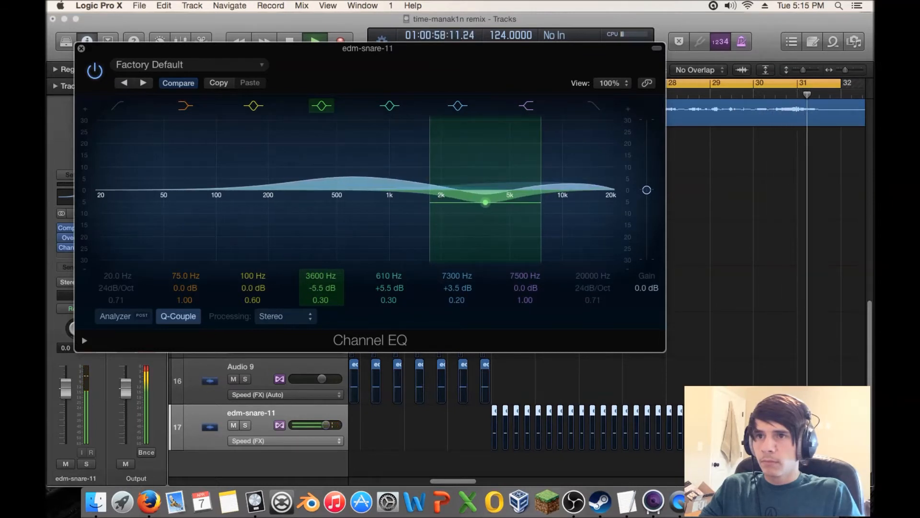
- Boost 7100 Hz by 5.5 dB and 102 Hz by 14 dB, and add a 48 dB/Oct low cut at 67 Hz in the snare EQ
left_click_drag(538, 182, 536, 177)
left_click_drag(216, 189, 218, 150)
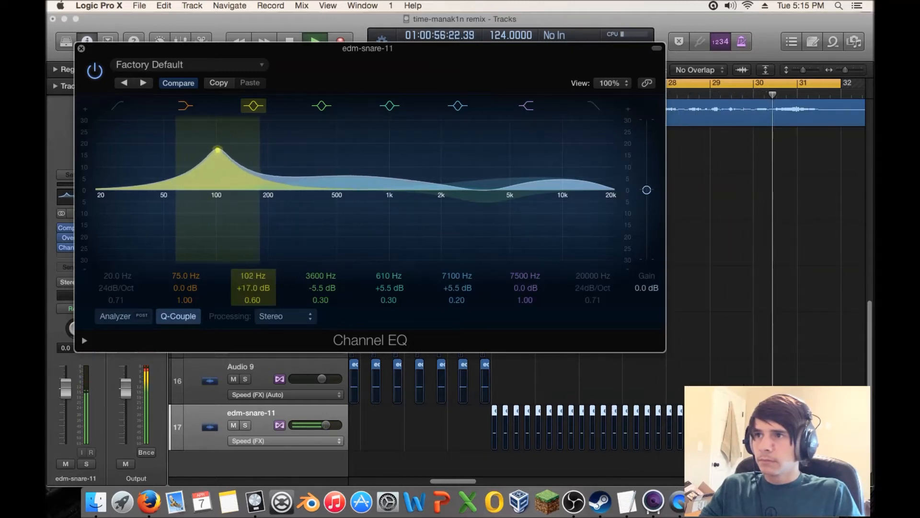
left_click_drag(218, 150, 218, 157)
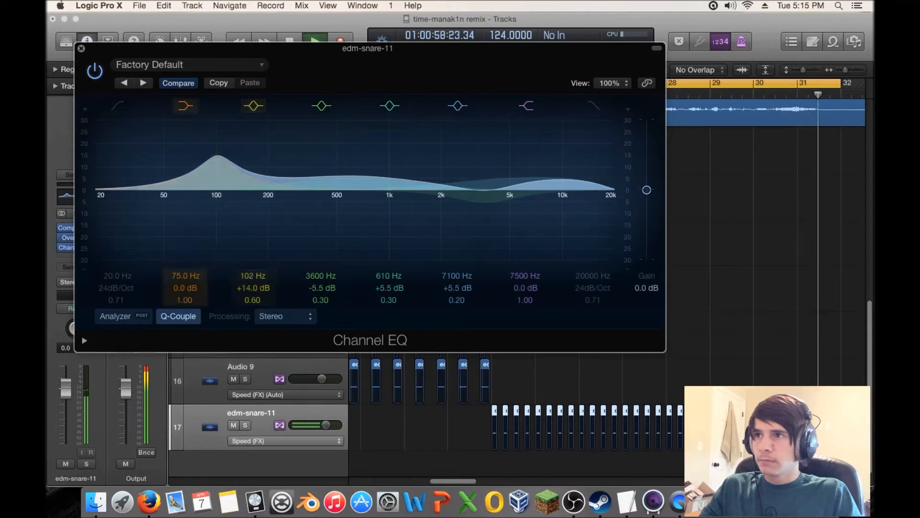
left_click_drag(97, 191, 186, 196)
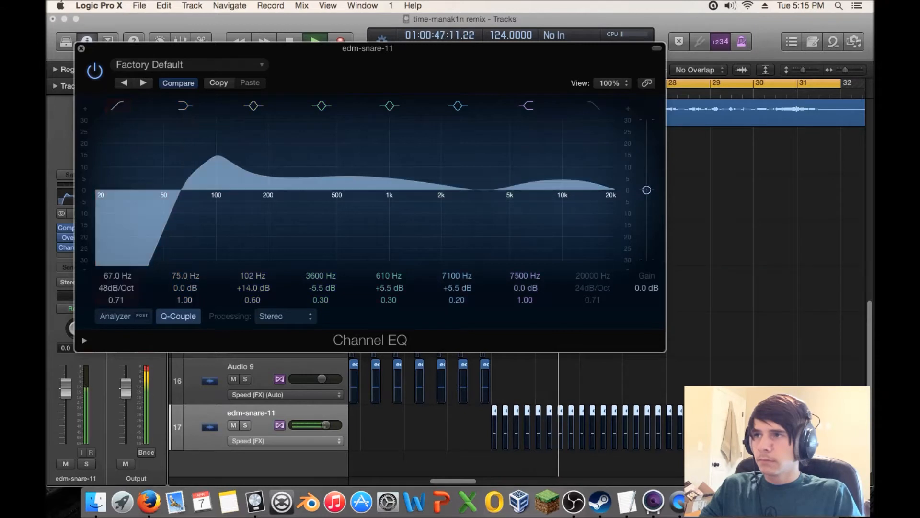
left_click(81, 48)
- Replay the snare track soloed and raise its Channel EQ high shelf to +3.5 dB at 7600 Hz
key("s")
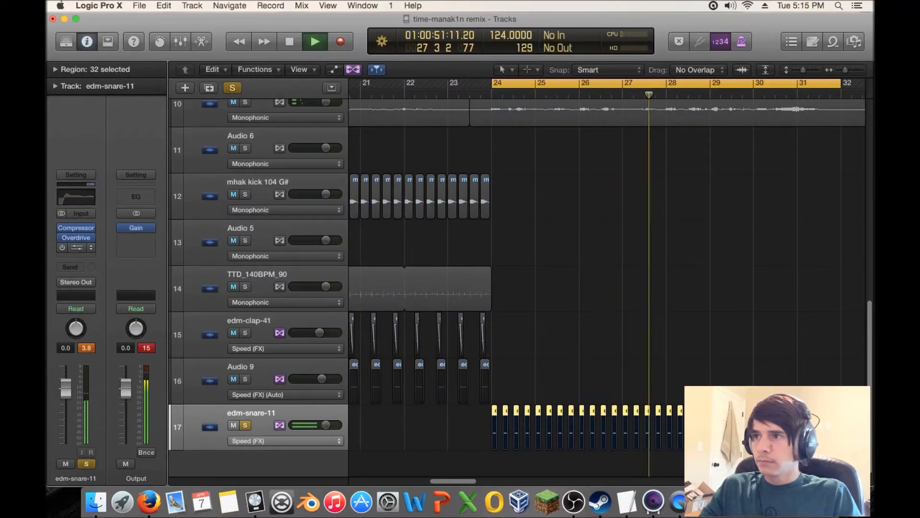
key("space")
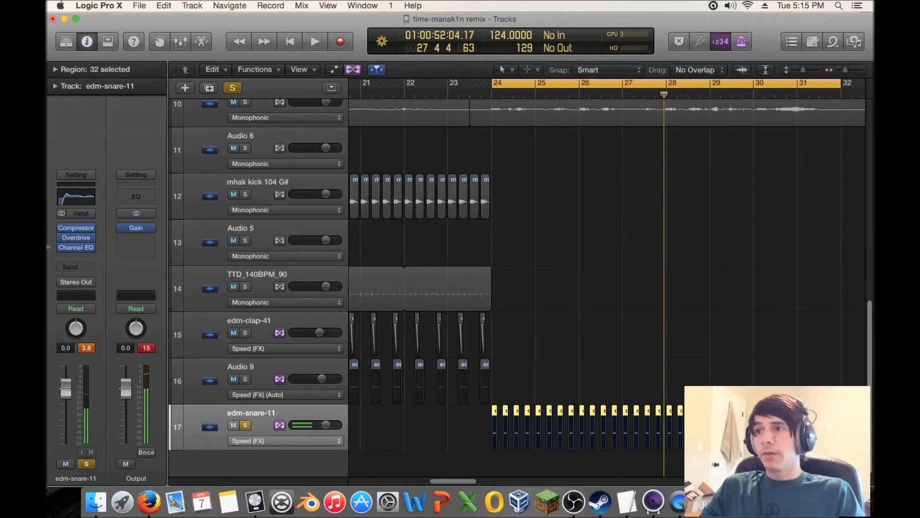
key("space")
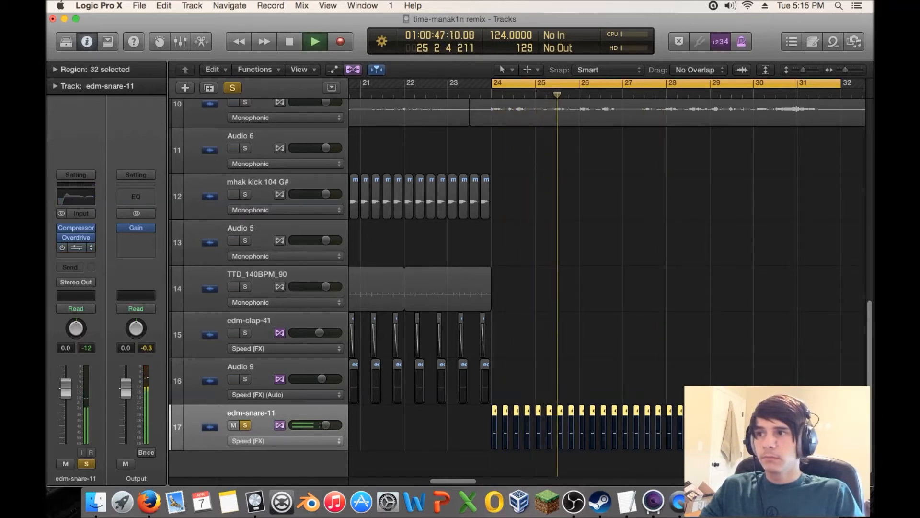
left_click(77, 247)
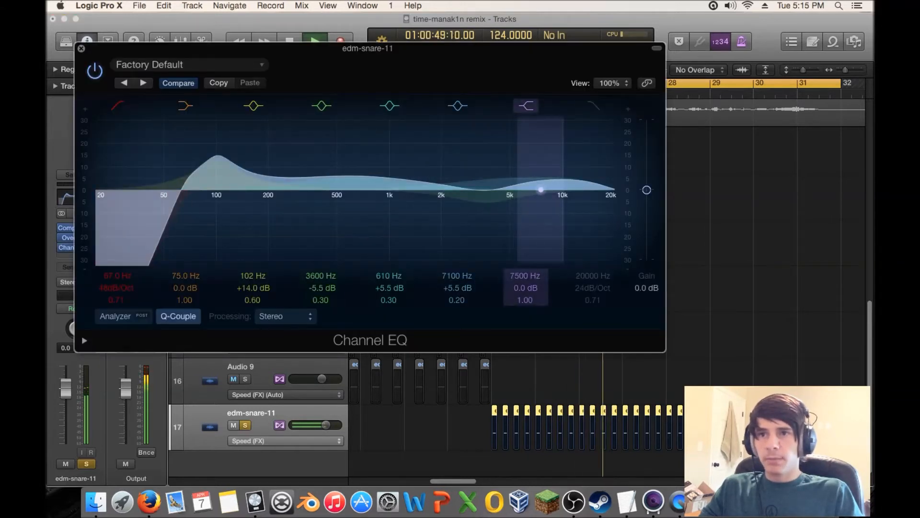
left_click_drag(526, 288, 526, 280)
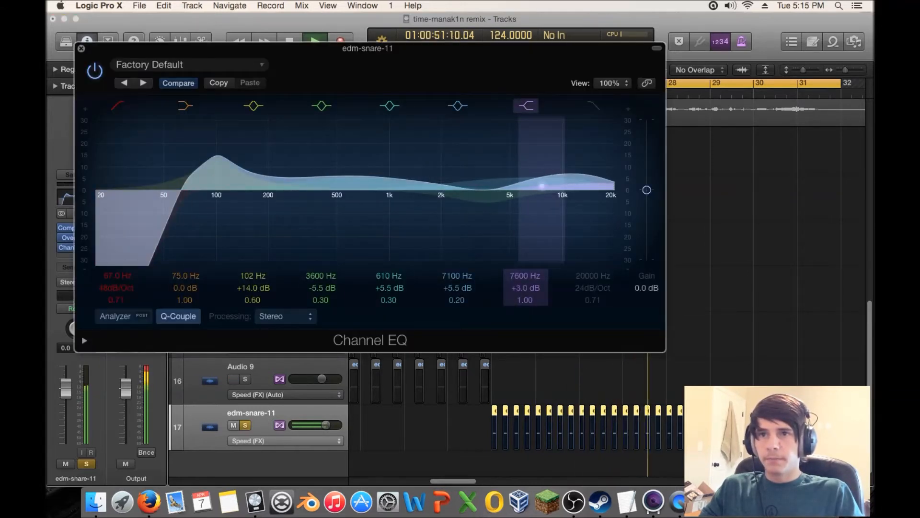
left_click_drag(542, 186, 542, 184)
- Unsolo the snares and set the EQ's 610 Hz band to 810 Hz, +8.5 dB with Q 0.25 against the full mix
left_click(244, 426)
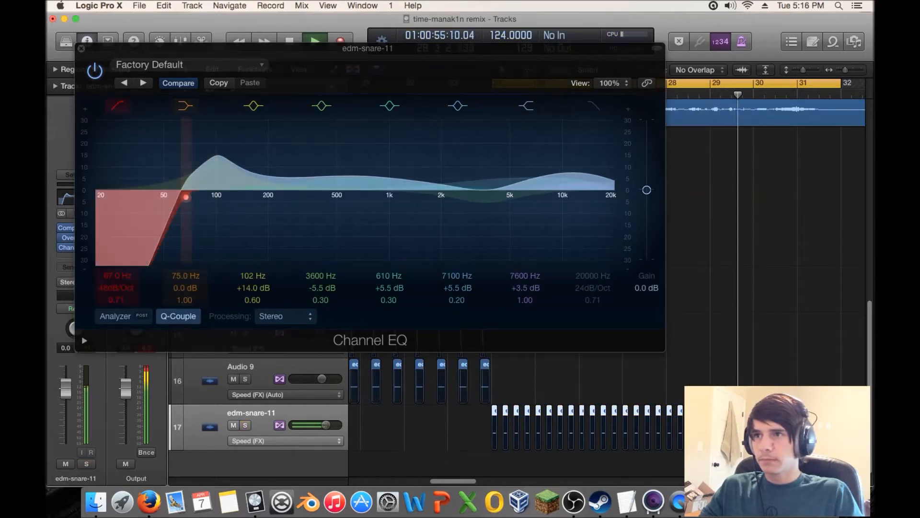
left_click_drag(352, 177, 375, 170)
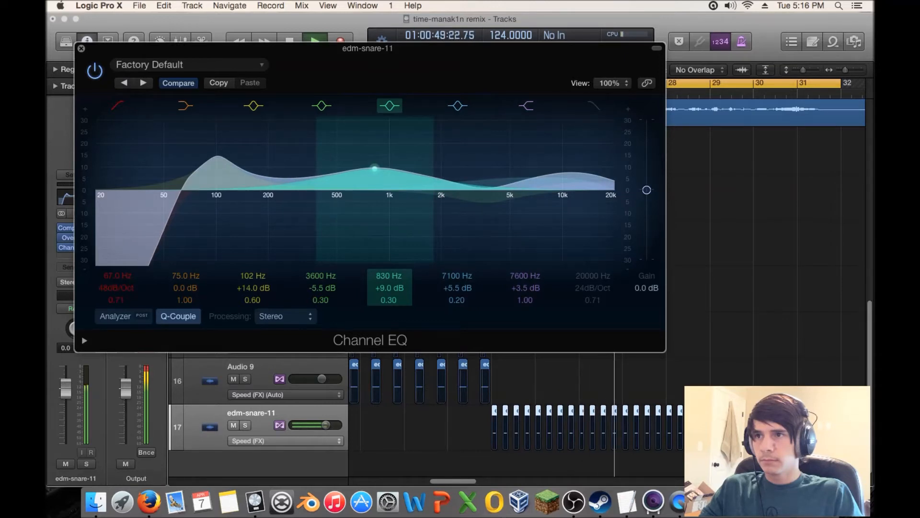
mouse_move(375, 168)
left_mouse_down()
mouse_move(352, 167)
mouse_move(373, 169)
left_mouse_up()
left_click_drag(430, 169, 433, 169)
left_click_drag(373, 168, 374, 170)
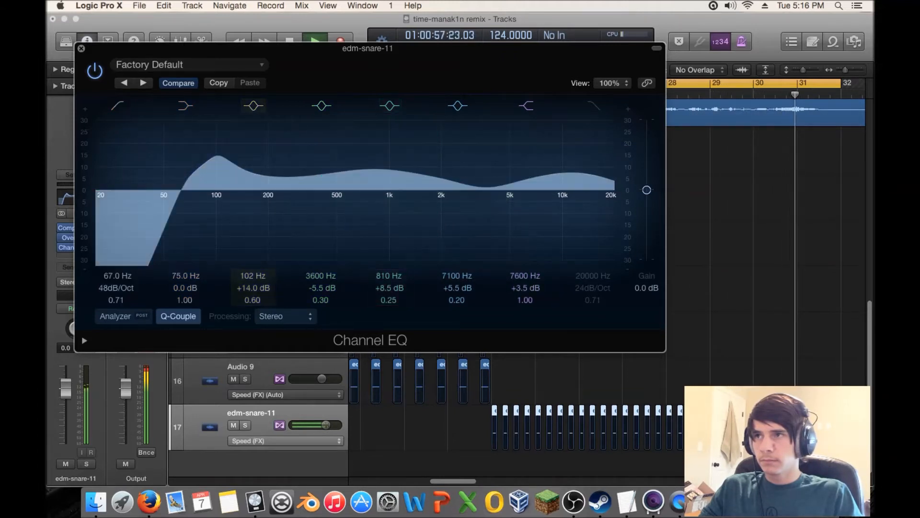
left_click(81, 48)
key("space")
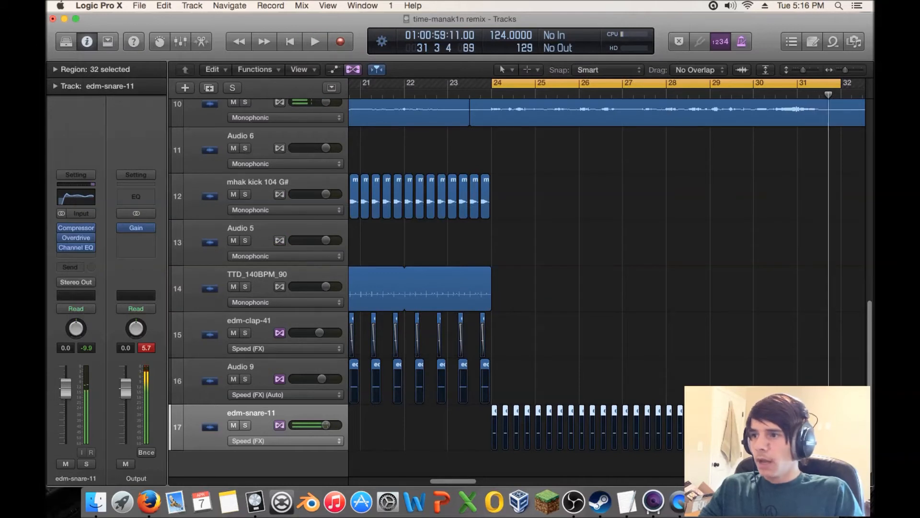
- Add a stereo CamelCrusher to the edm-snare-11 track, switch on its compressor and play the mix with it
left_click(76, 257)
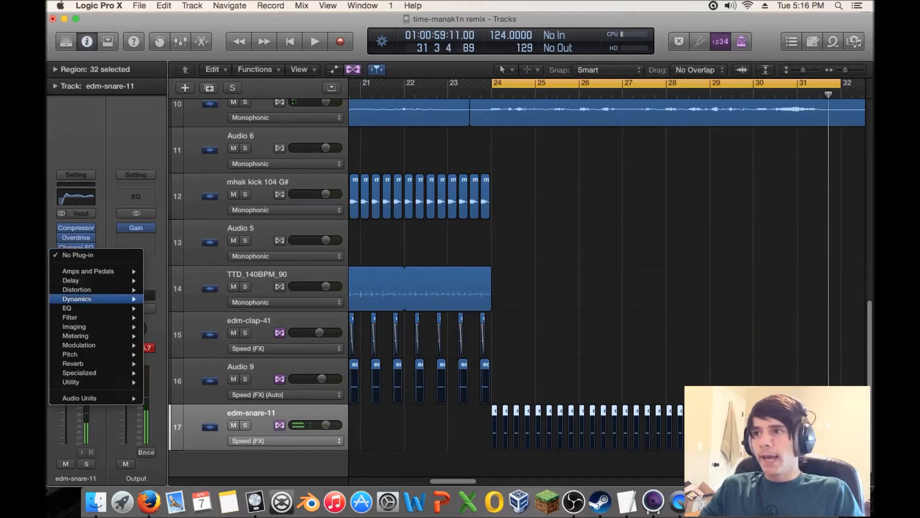
mouse_move(86, 299)
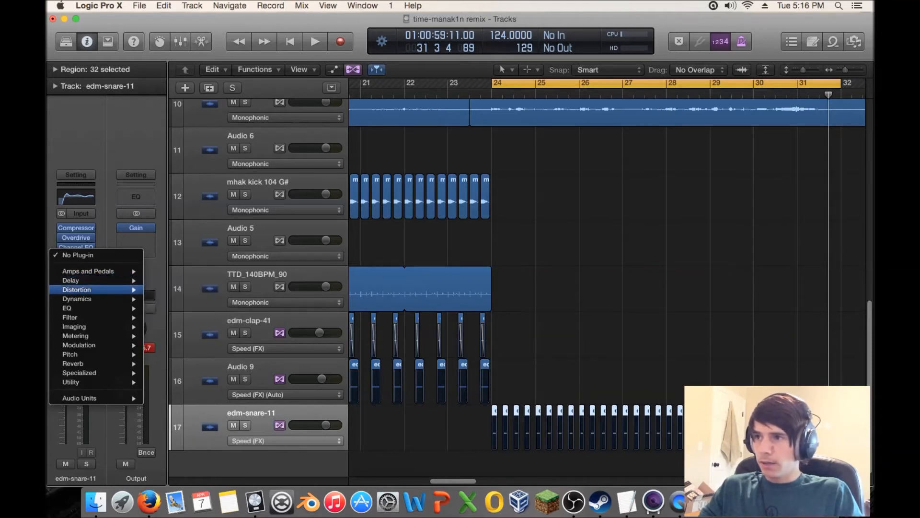
mouse_move(172, 307)
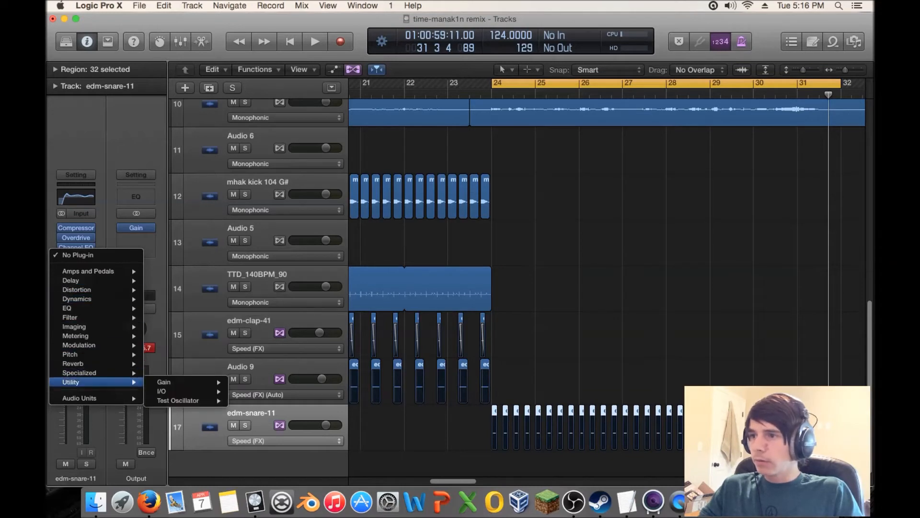
mouse_move(96, 398)
mouse_move(191, 407)
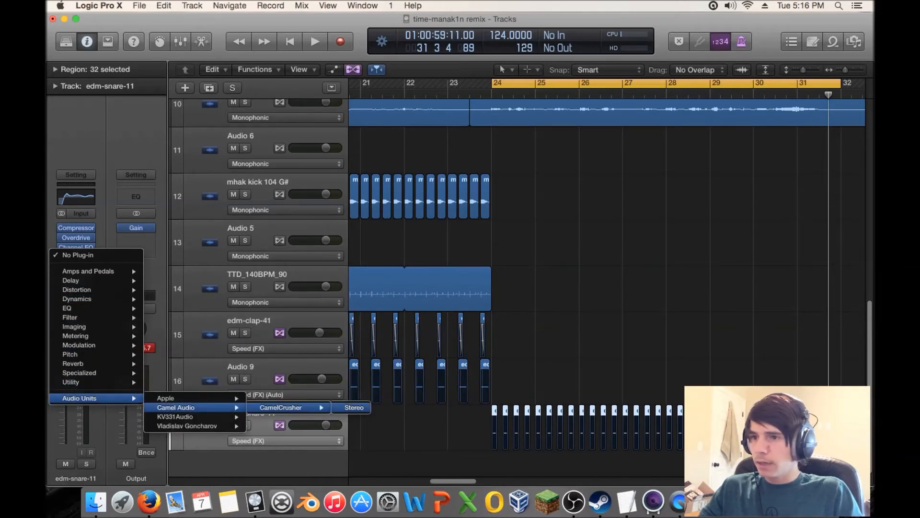
left_click(354, 407)
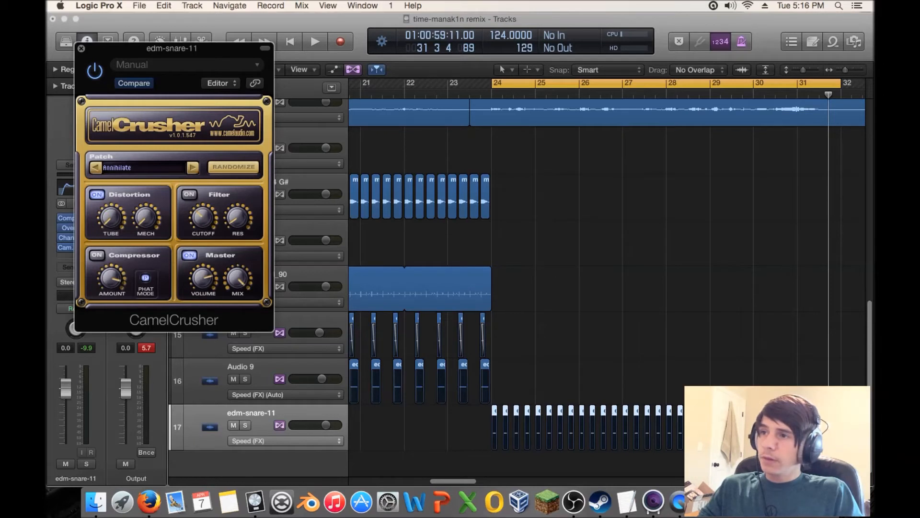
key("space")
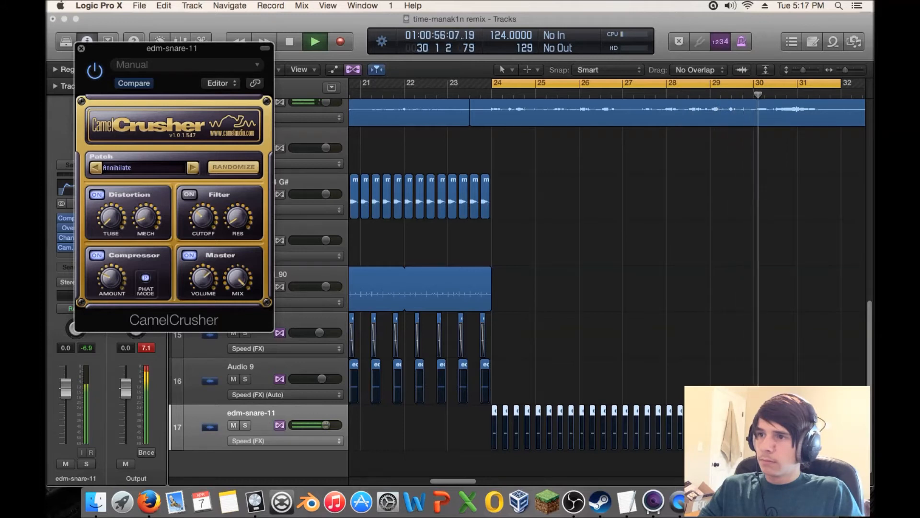
key("super+w")
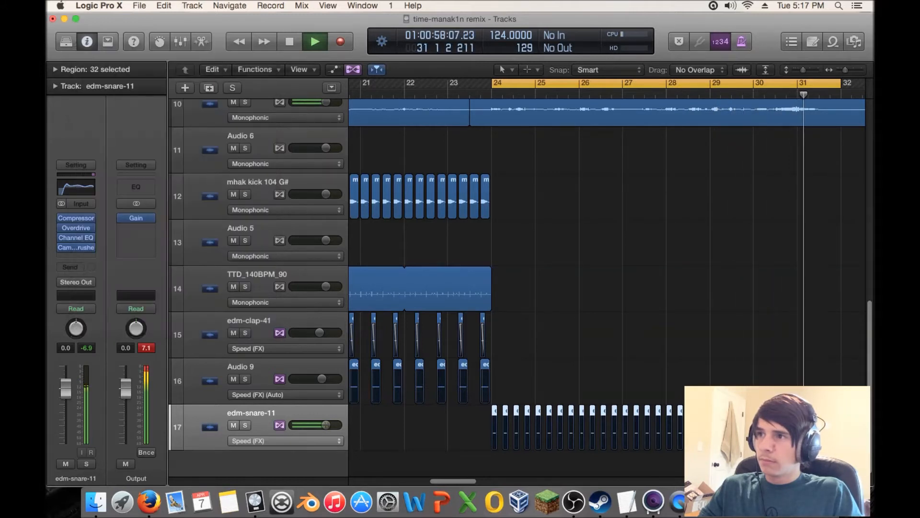
- Lower the high shelf of the snare track's Channel EQ to +2.5 dB and stop playback
left_click(76, 238)
left_click_drag(542, 186, 542, 189)
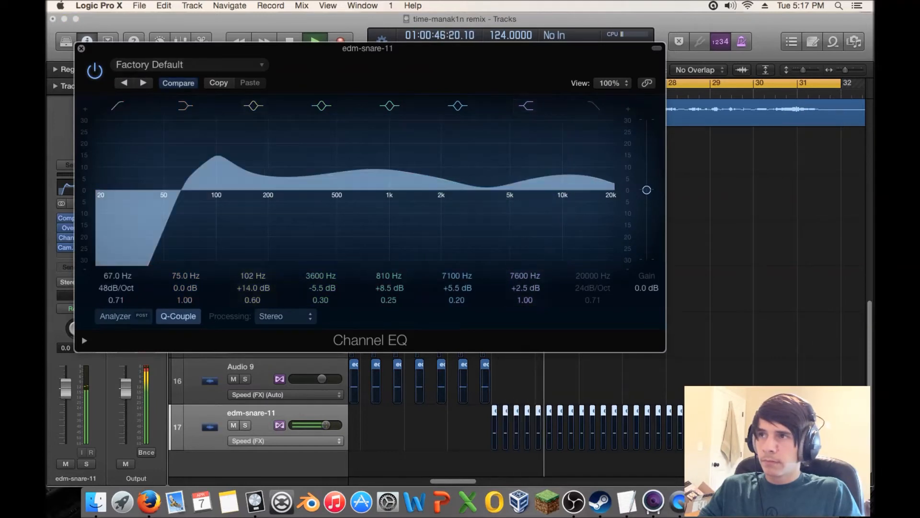
key("super+w")
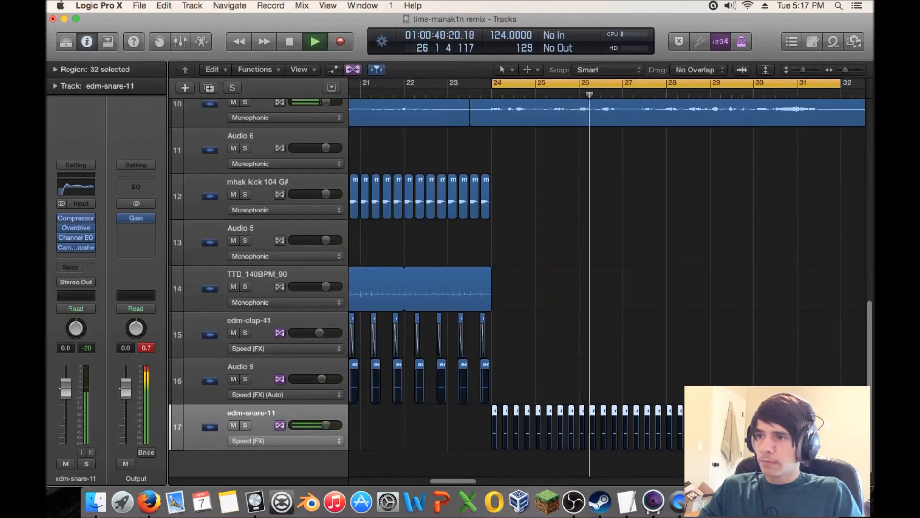
key("space")
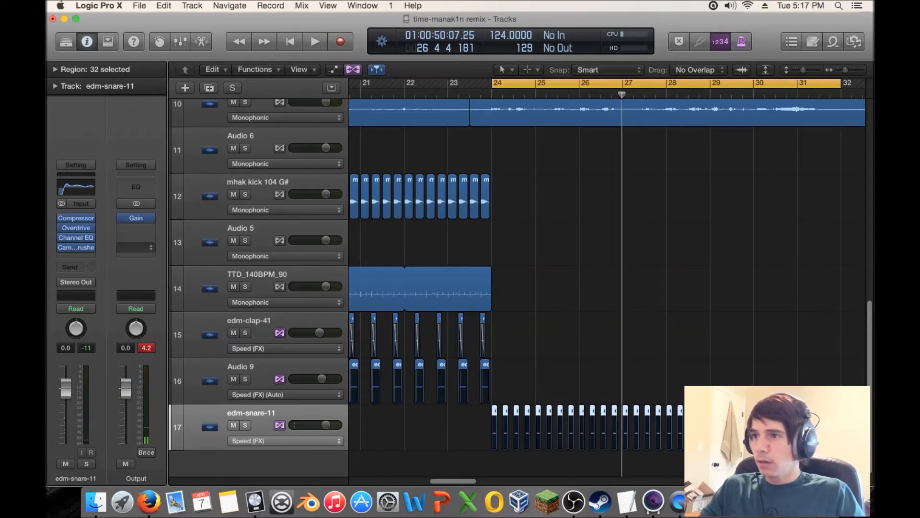
- Open the mixer, select the track channel strips without the aux strips, and look through their sends, outputs and levels
key("x")
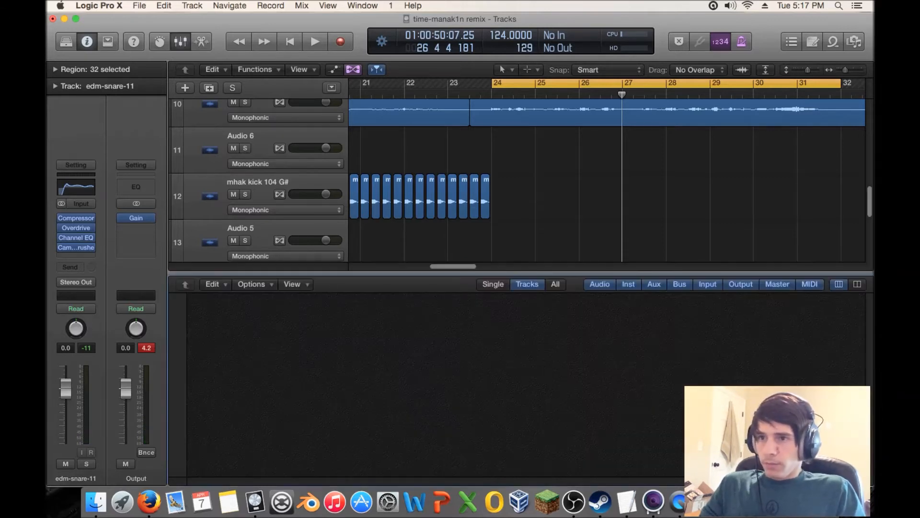
scroll(543, 388, "left", 2)
left_click_drag(240, 460, 853, 459)
scroll(543, 388, "right", 10)
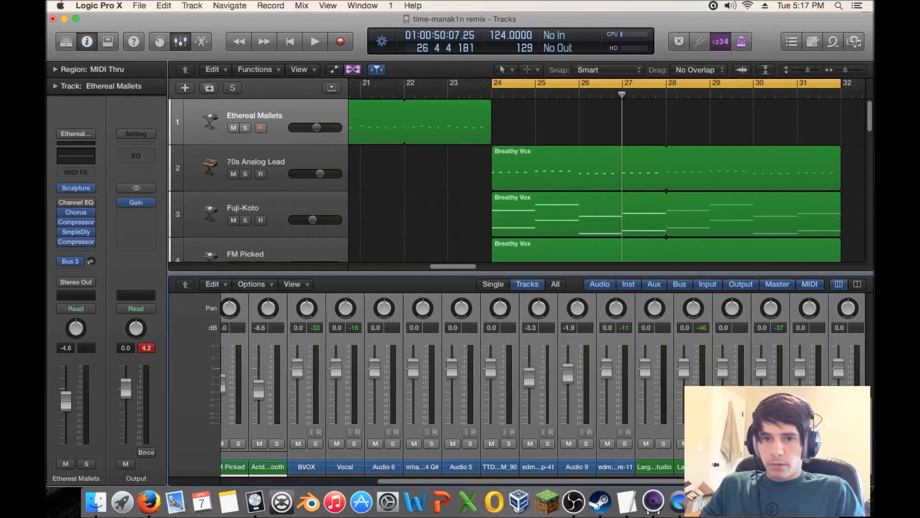
left_click_drag(810, 459, 575, 459)
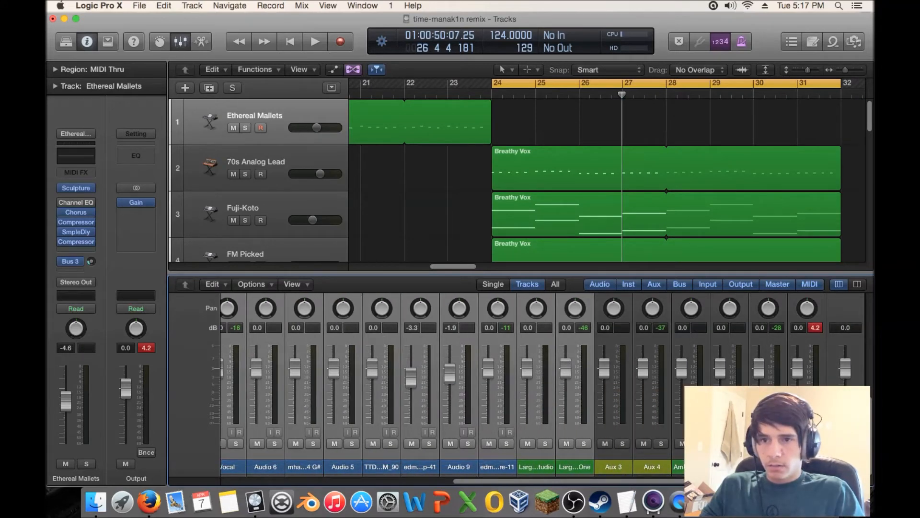
scroll(527, 383, "up", 8)
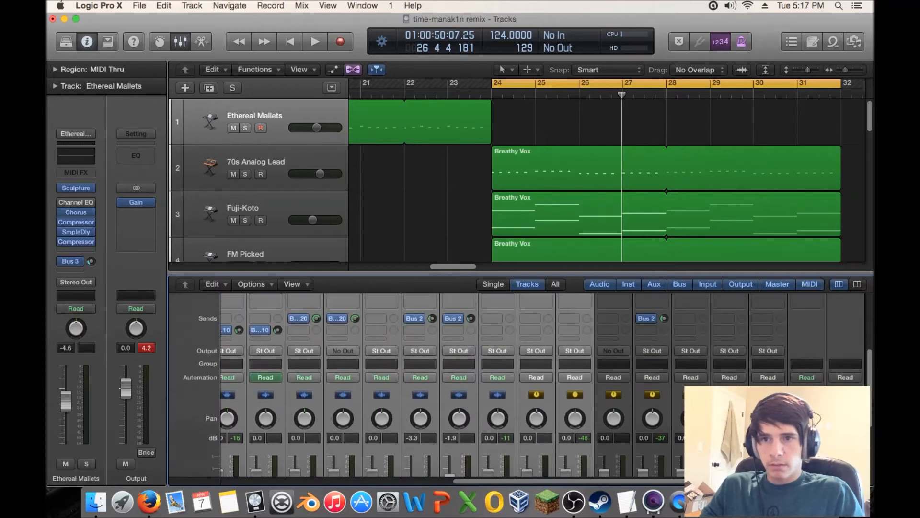
scroll(527, 383, "down", 8)
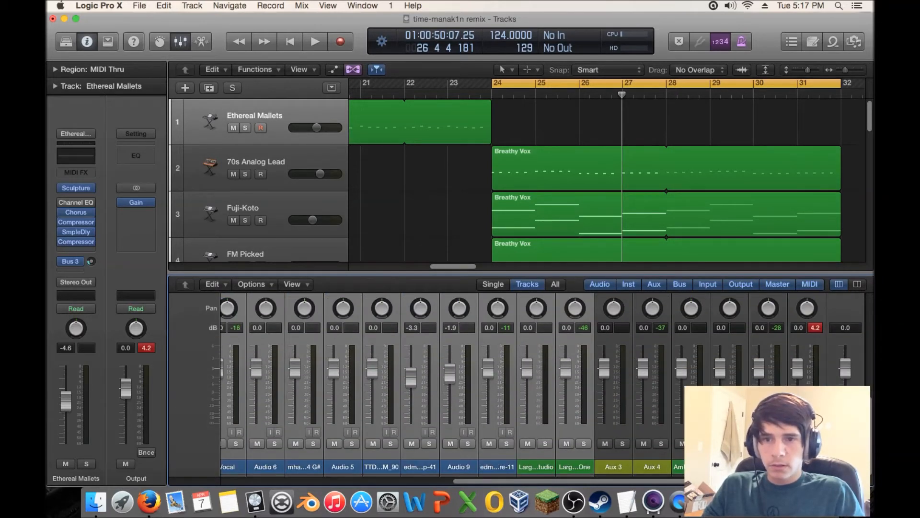
scroll(541, 384, "left", 8)
scroll(541, 383, "right", 8)
scroll(542, 383, "left", 8)
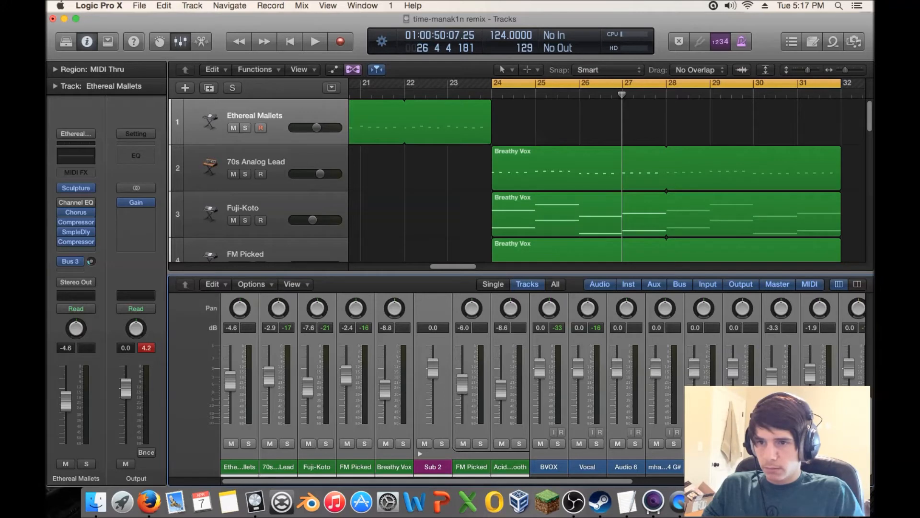
- Select the track channel strips from Ethereal Mallets to the last reverb aux and lower their faders together by 5.5 dB
left_click(433, 465)
left_click_drag(228, 465, 400, 455)
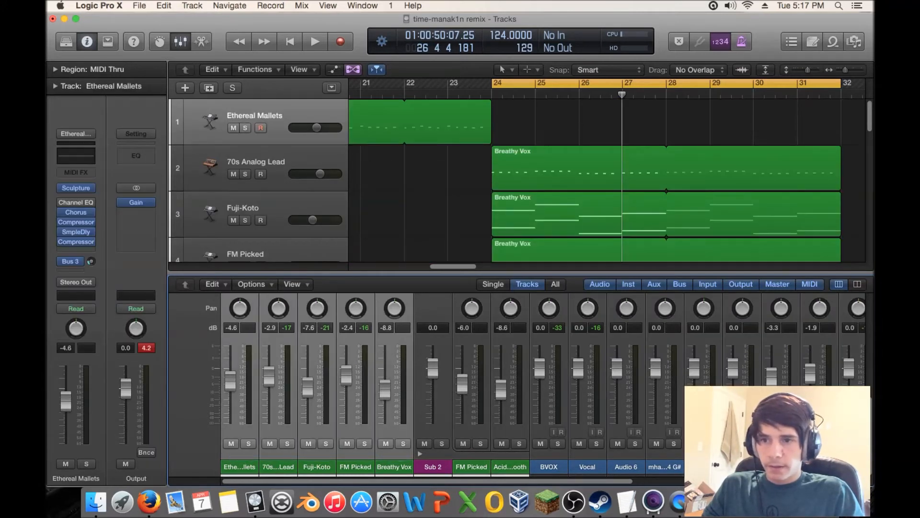
left_click(433, 465, "shift")
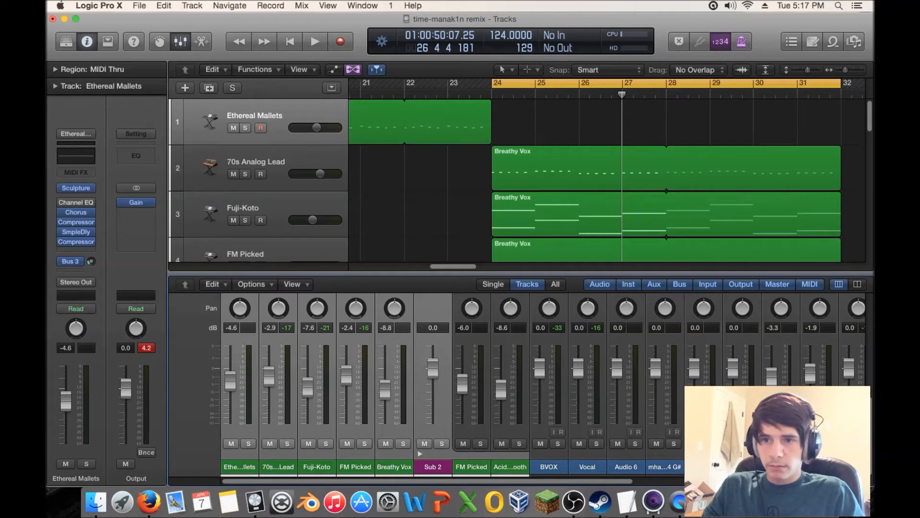
left_click(549, 466, "shift")
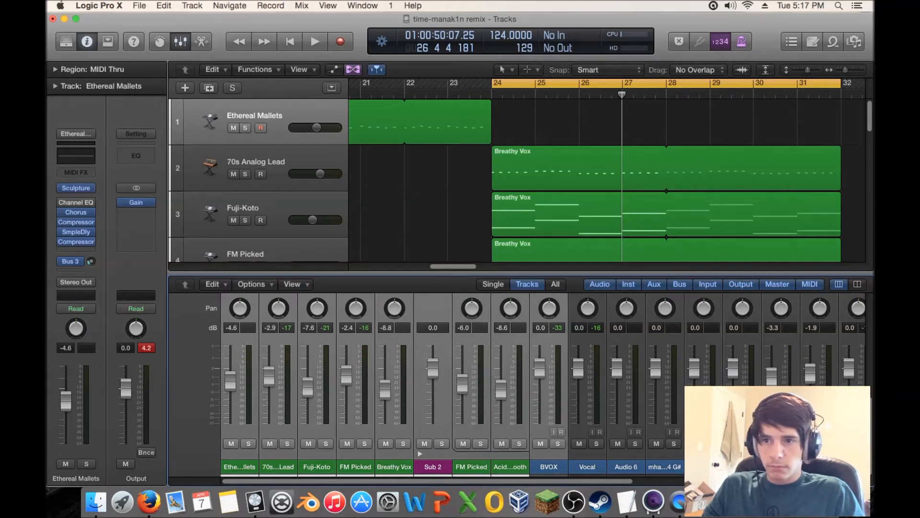
left_click(743, 466, "shift")
scroll(542, 388, "right", 10)
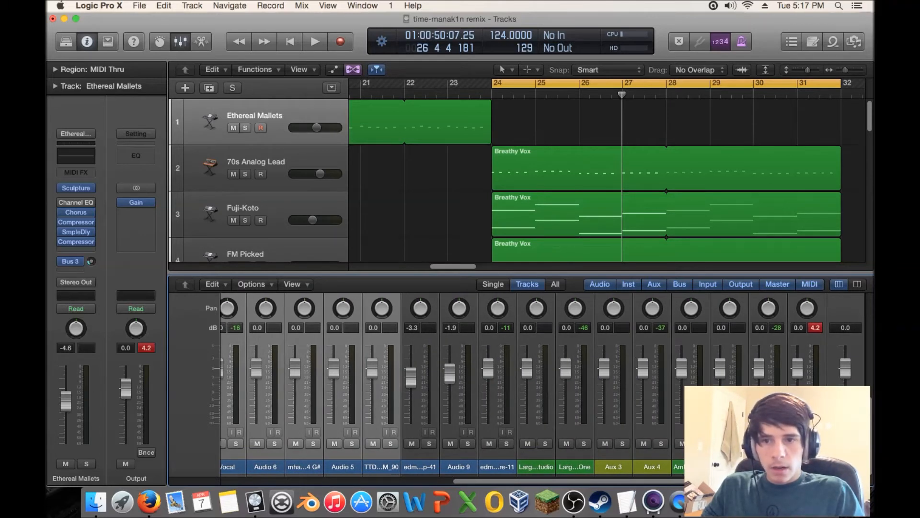
left_click(575, 466, "shift")
left_click_drag(566, 368, 566, 383)
- Return the Sub 2 channel's fader to 0.0 dB during playback and close the mixer
key("space")
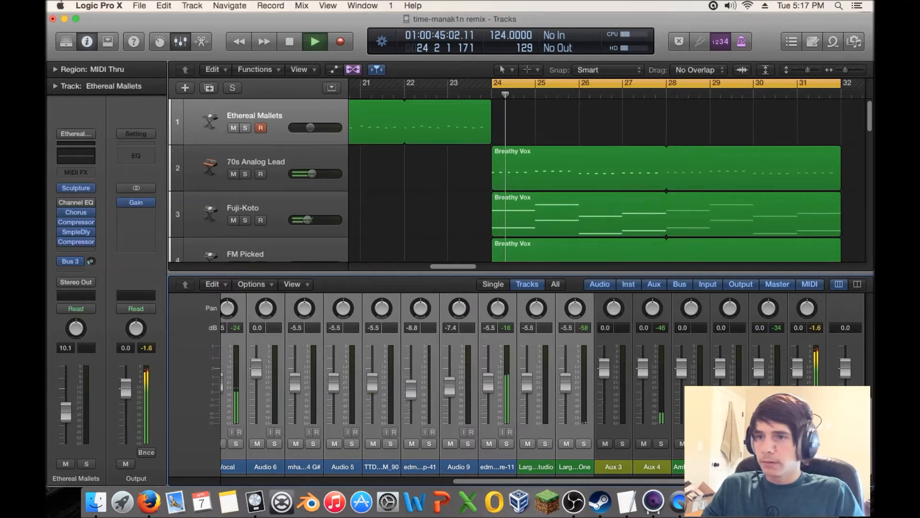
scroll(518, 384, "left", 10)
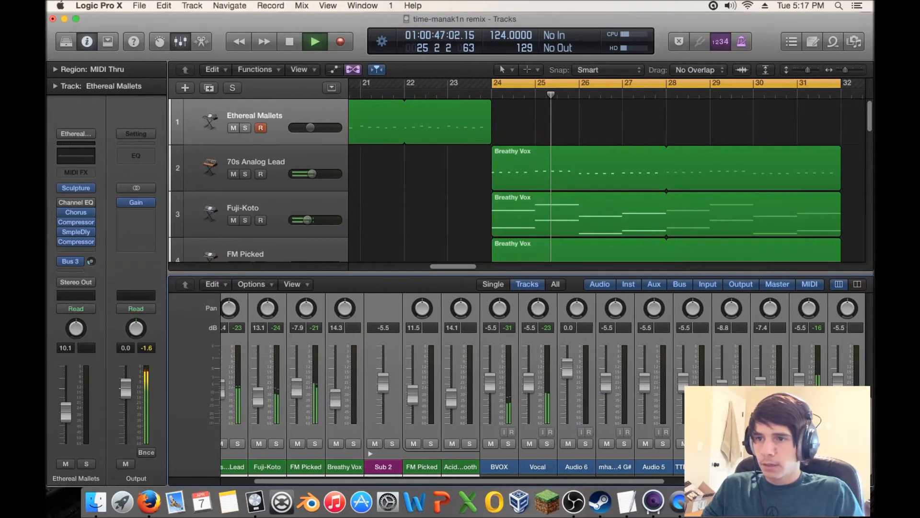
left_click(427, 383)
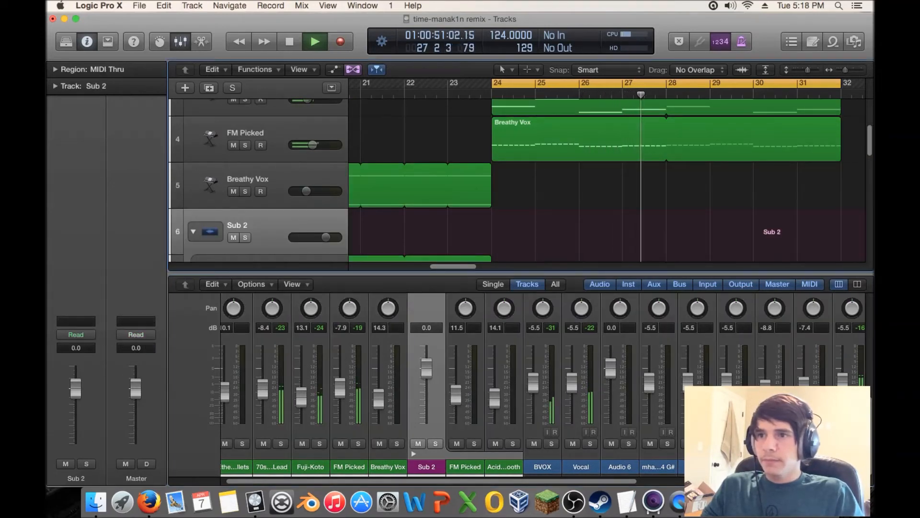
key("x")
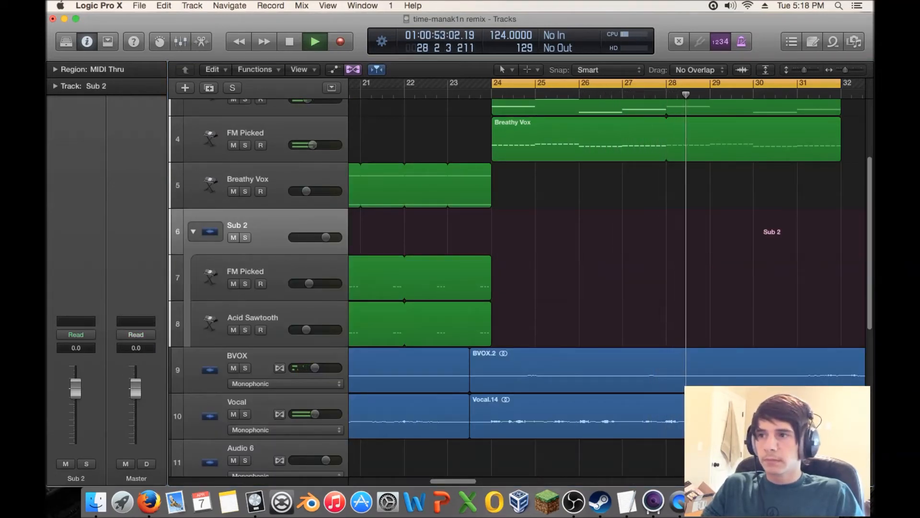
- Check the system output volume and replay the section from bar 24 at the lowered levels
left_click(730, 6)
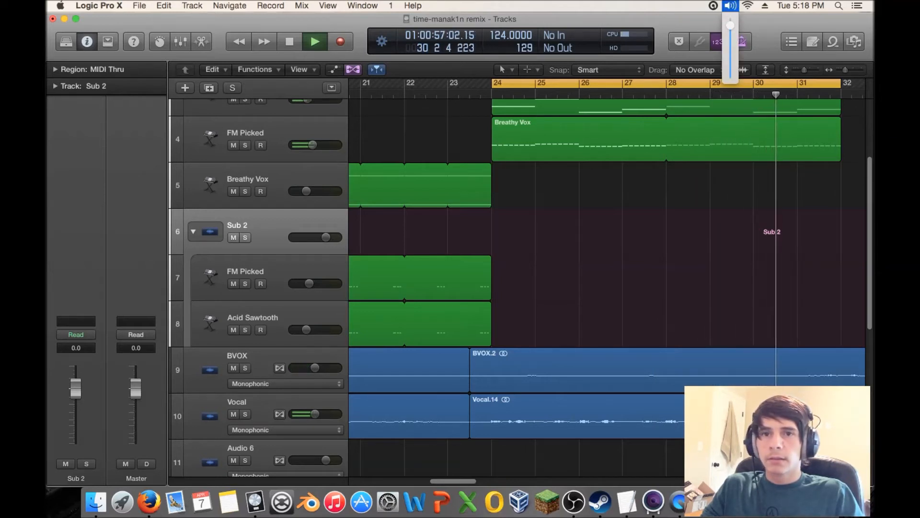
left_click(730, 26)
key("space")
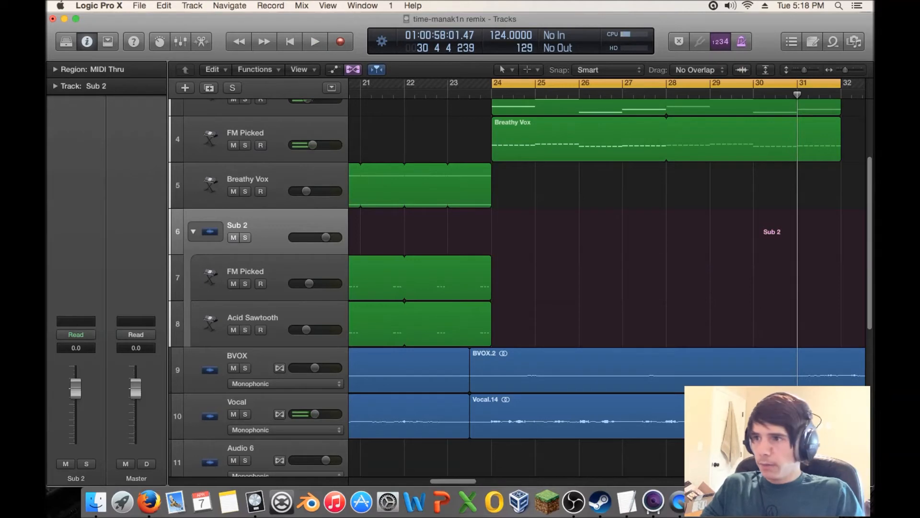
key("Up")
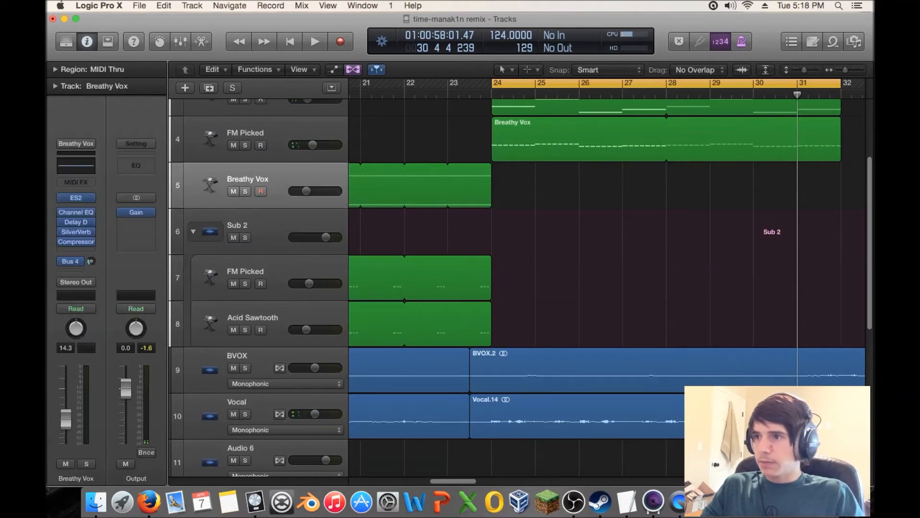
key("space")
scroll(518, 287, "up", 5)
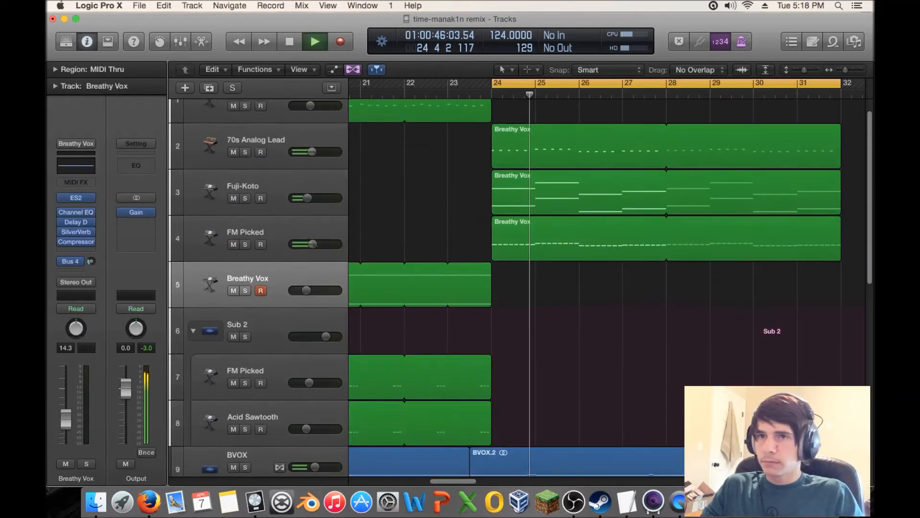
key("space")
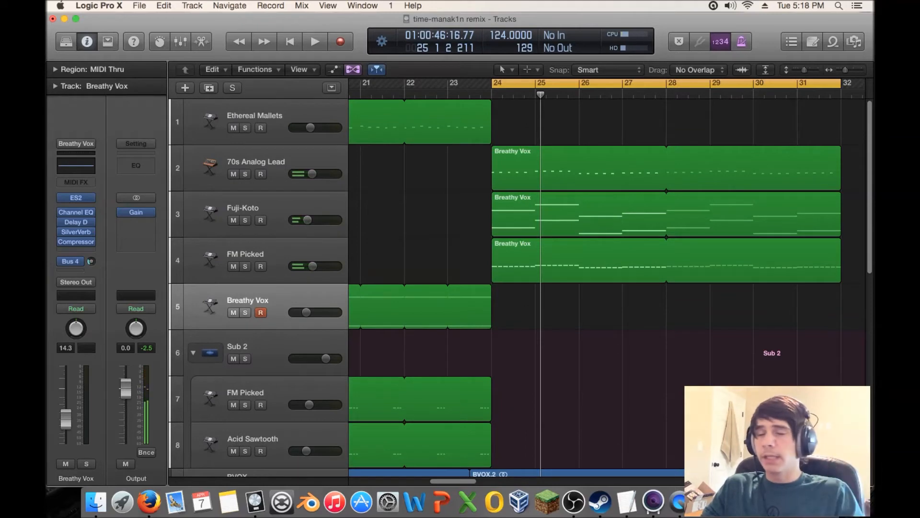
- Play the transition from bar 22 into bar 24 while looking through the tracks, and stop playback
double_click(405, 95)
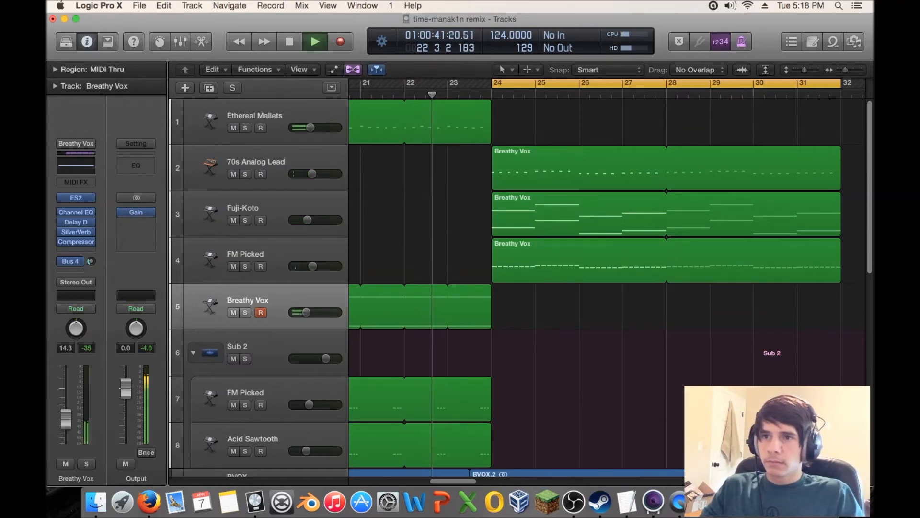
scroll(518, 288, "down", 5)
scroll(518, 288, "down", 4)
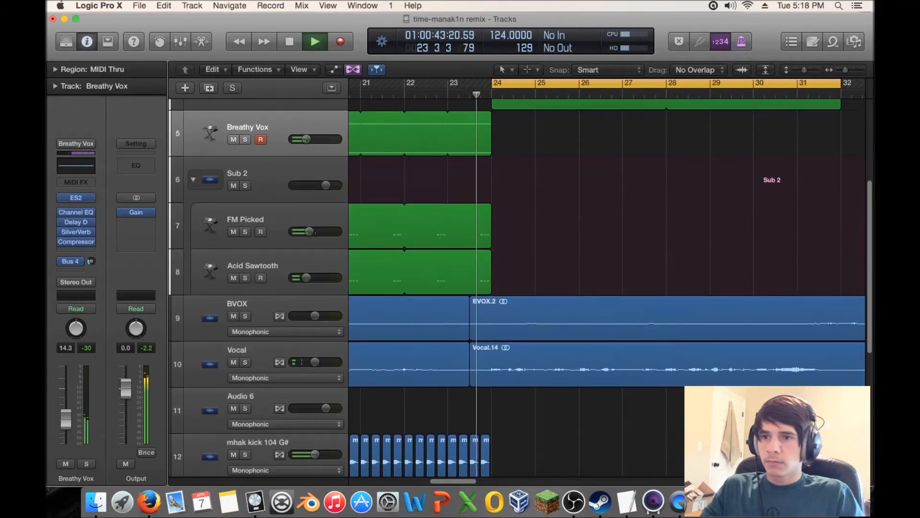
scroll(518, 288, "down", 4)
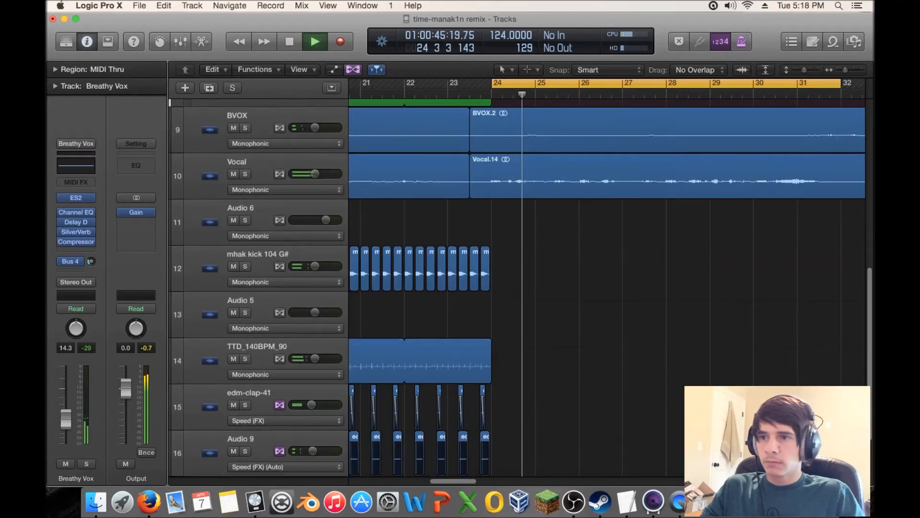
scroll(517, 288, "up", 2)
key("space")
- Solo the edm-snare-11 track and add a send to Bus 2 (Large Hall/3.9s Prince Hall One) at about -15.6 dB during playback
scroll(517, 288, "down", 5)
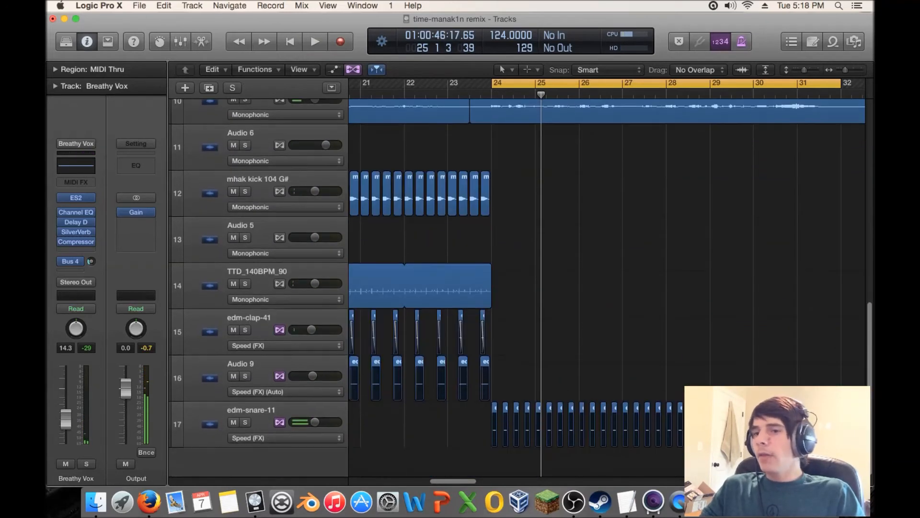
left_click(245, 422)
left_click(261, 416)
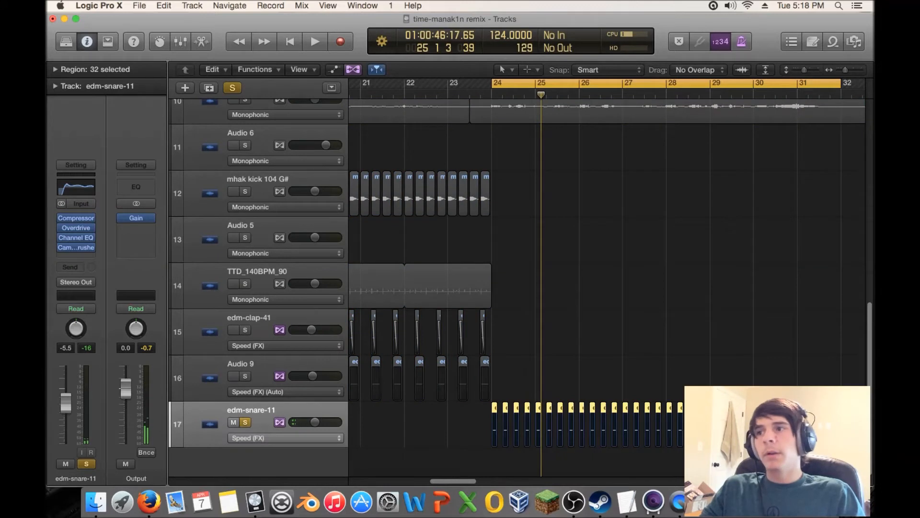
left_click(70, 267)
mouse_move(94, 320)
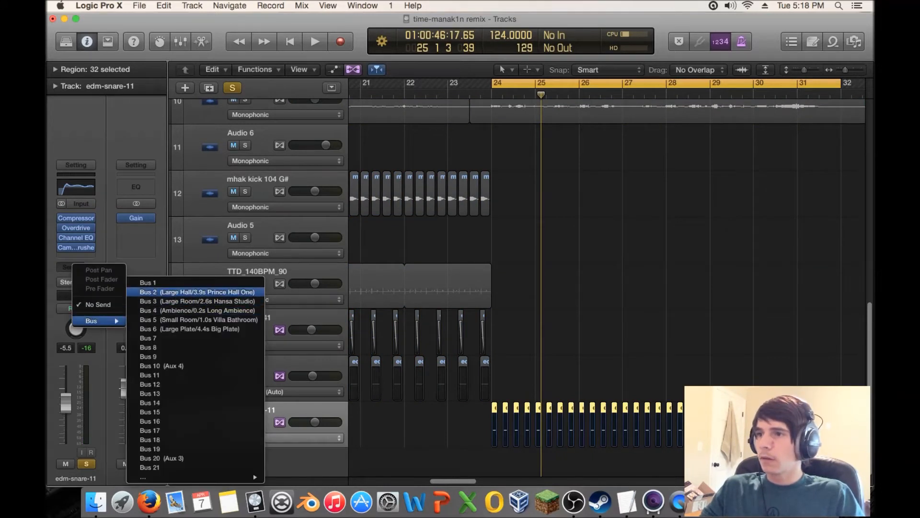
left_click(197, 292)
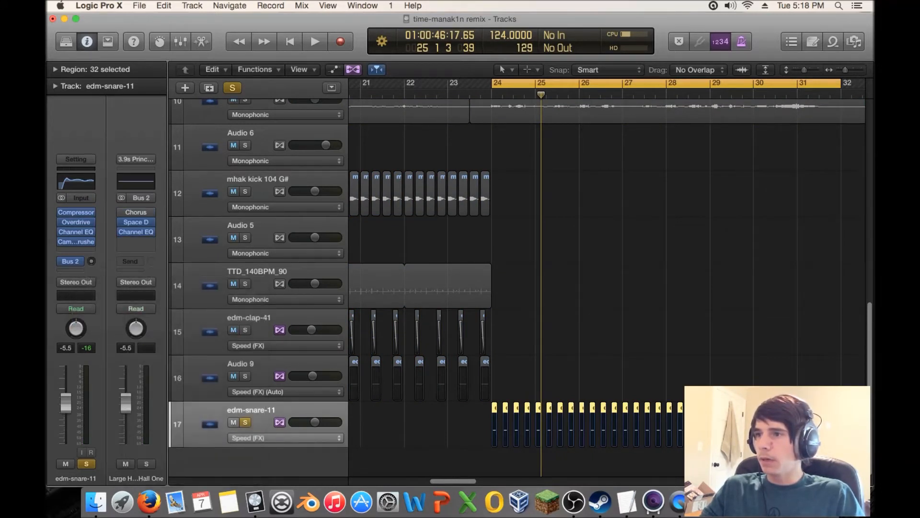
key("space")
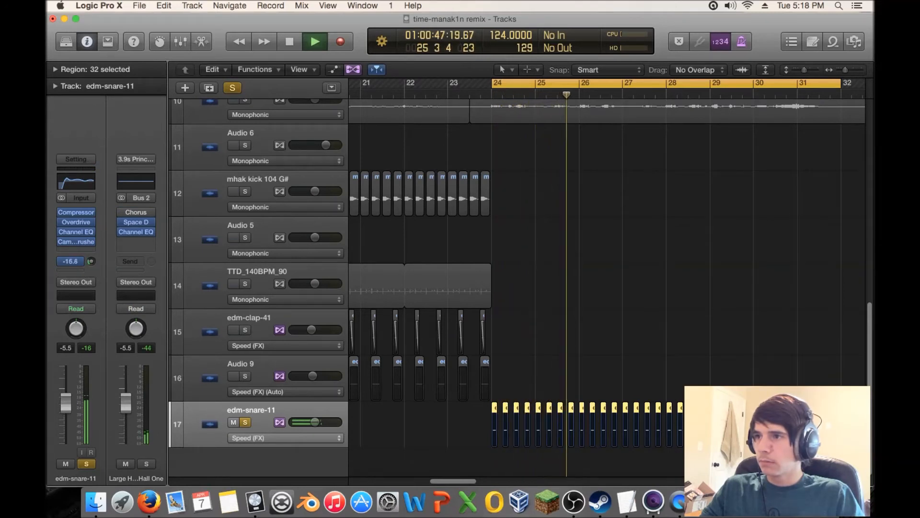
- Unsolo the snares and set their EQ's 810 Hz band to 670 Hz with Q 0.19 and the 7100 Hz band to +4.5 dB
key("s")
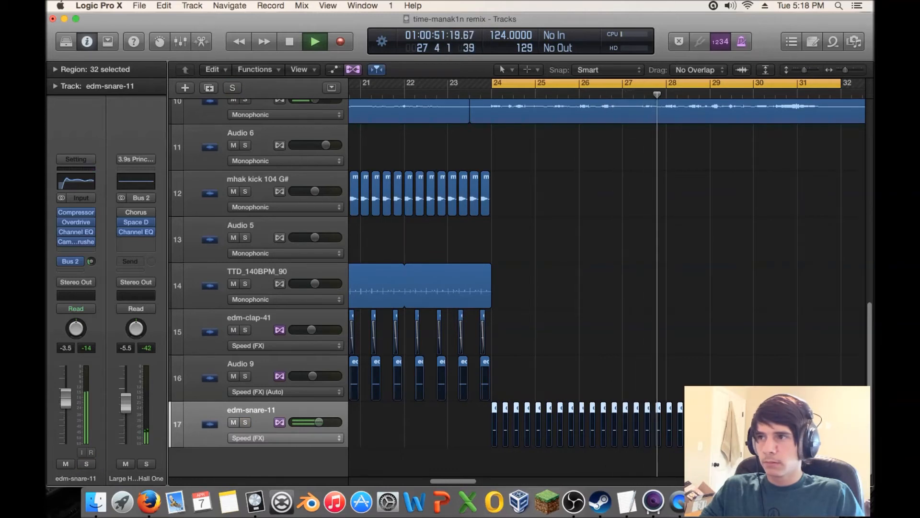
left_click(75, 182)
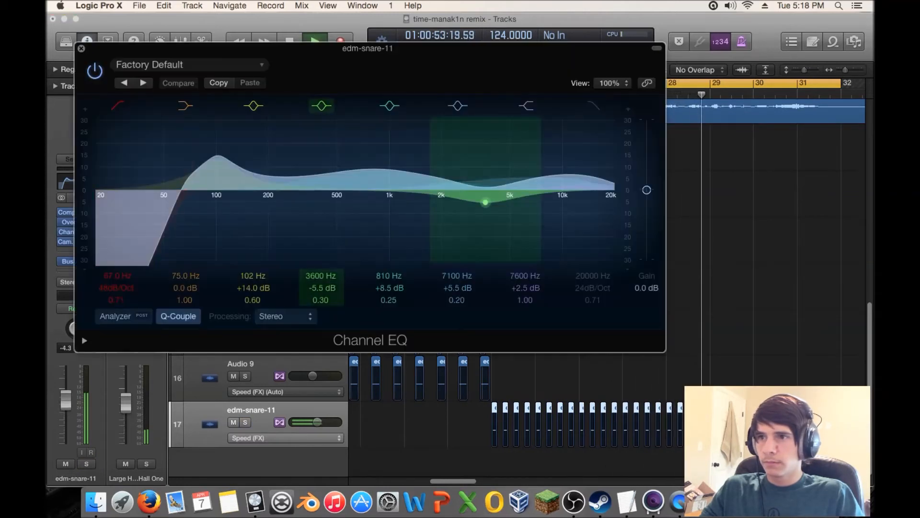
mouse_move(373, 168)
left_mouse_down()
mouse_move(337, 157)
mouse_move(396, 164)
mouse_move(359, 170)
left_mouse_up()
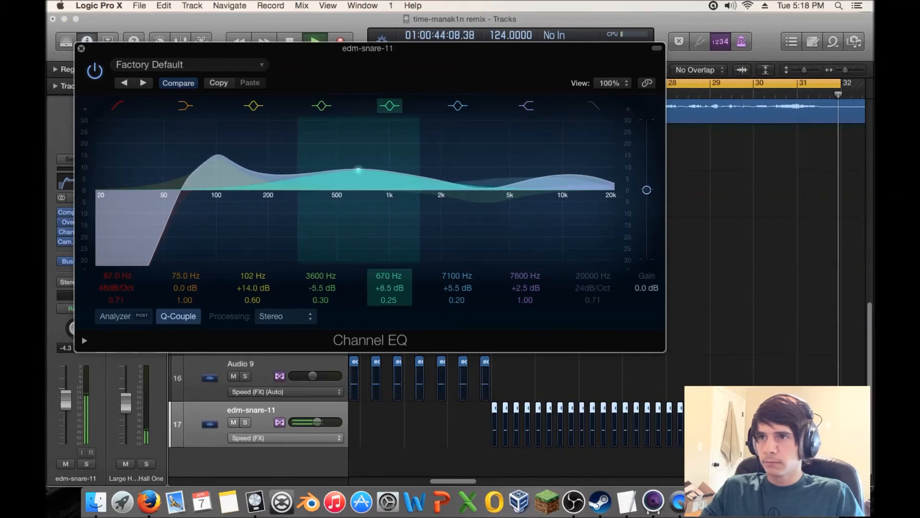
scroll(359, 170, "down", 3)
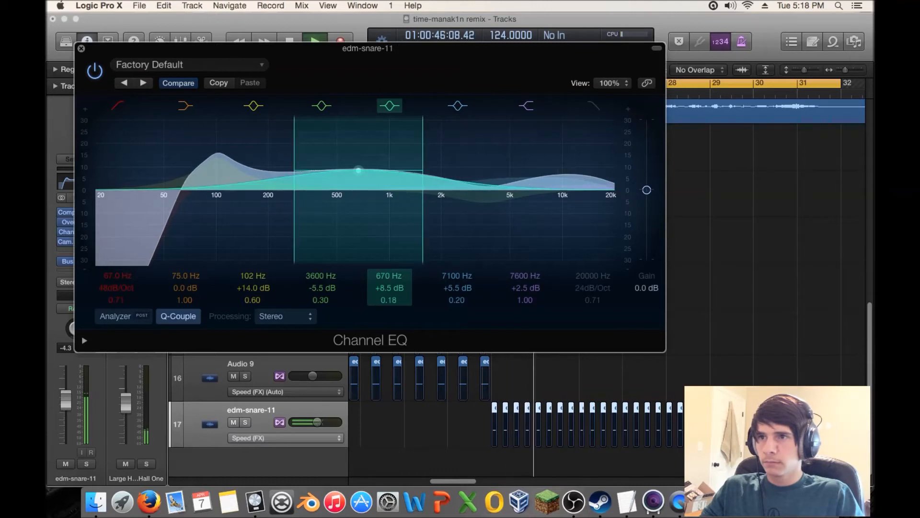
left_click_drag(536, 177, 536, 178)
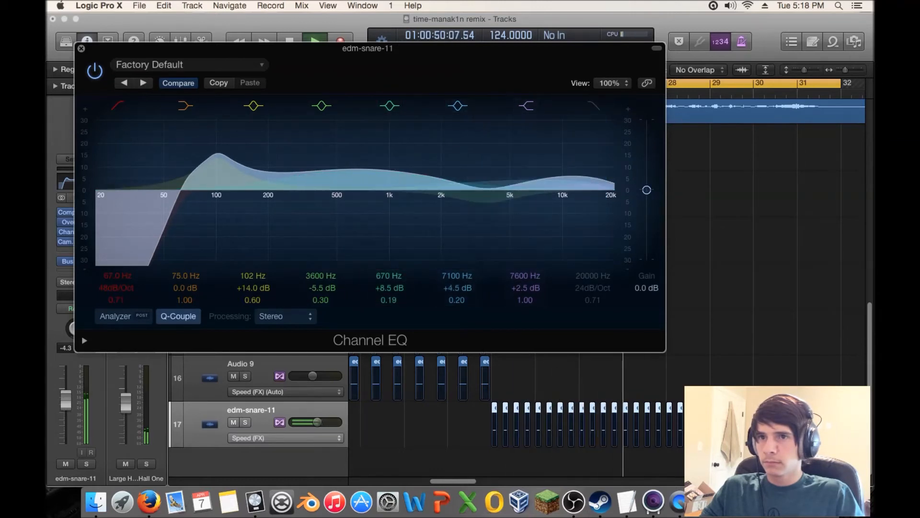
- Close the EQ, set the snare track's level to -3.6 dB and listen to the full mix
left_click(81, 49)
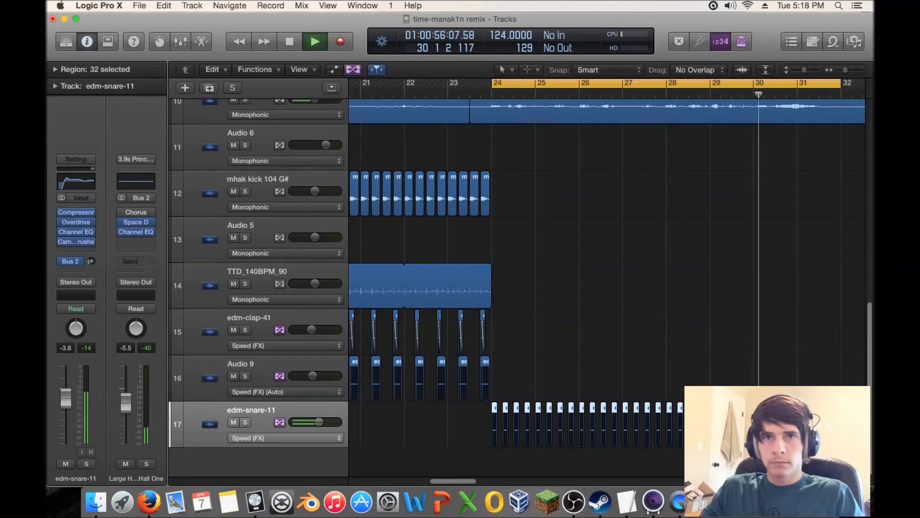
scroll(517, 282, "up", 10)
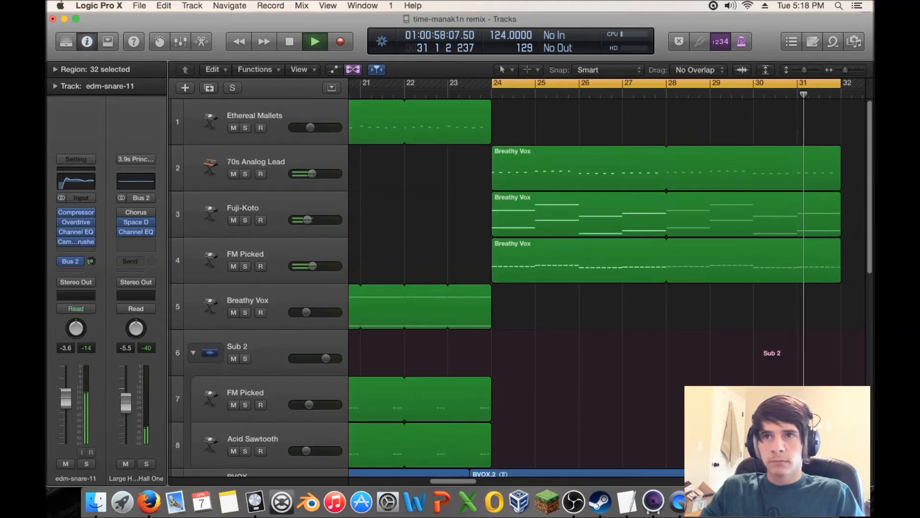
key("space")
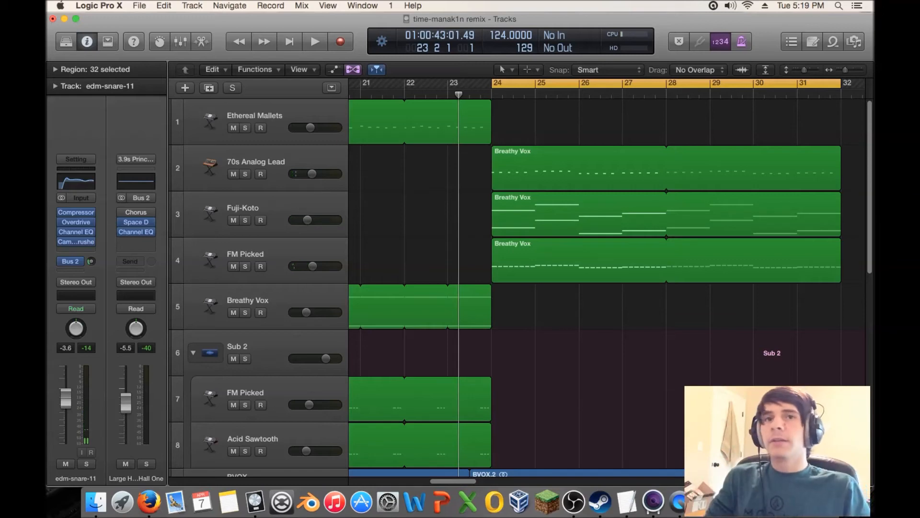
- Deselect the snare regions and zoom the arrangement out to look over the tracks and the sections around bars 24 to 32
left_click_drag(845, 70, 800, 70)
key("super+Down")
key("super+Down")
key("super+Down")
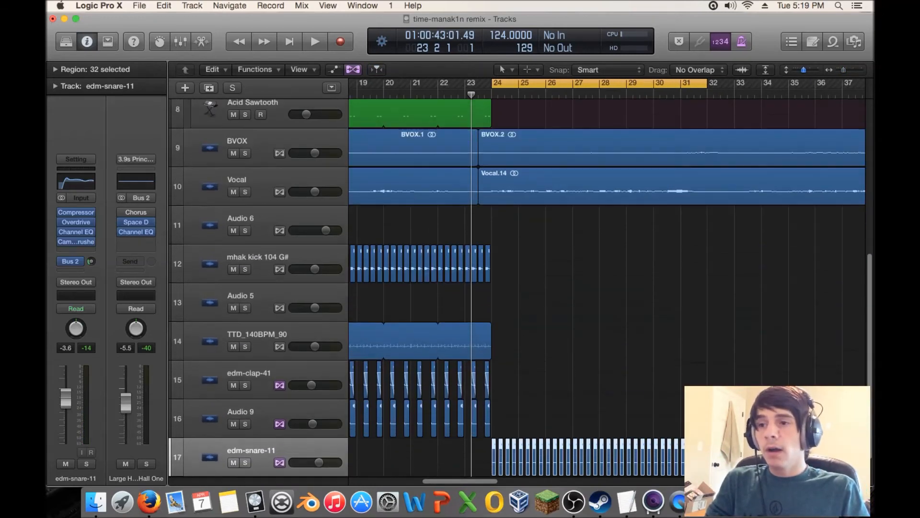
key("super+Up")
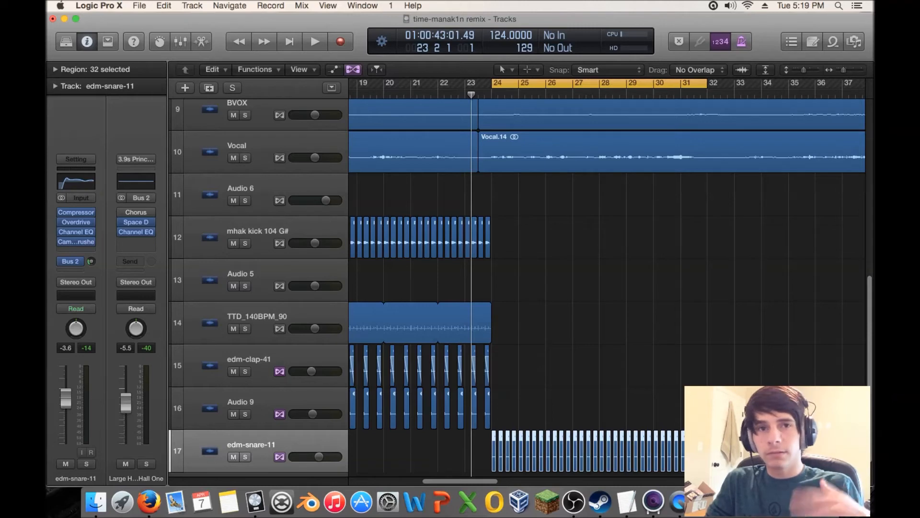
left_click(599, 297)
scroll(600, 297, "up", 10)
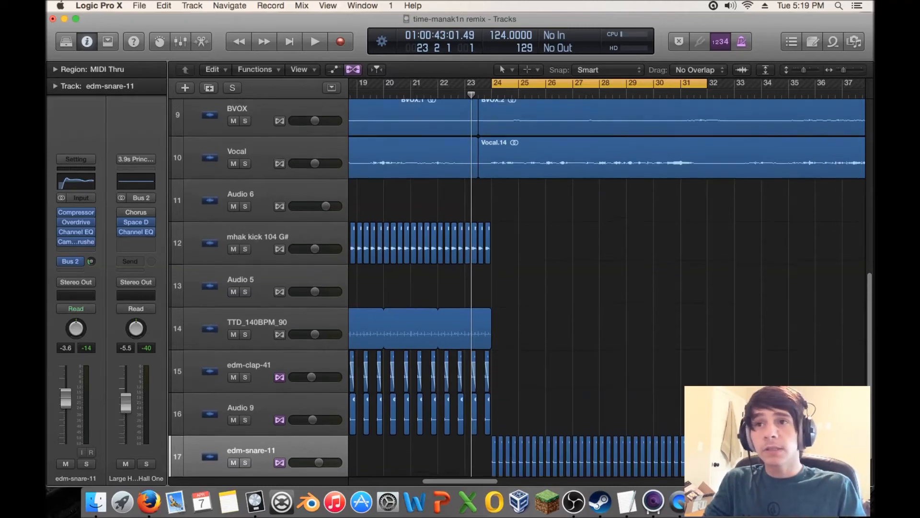
key("super+Left")
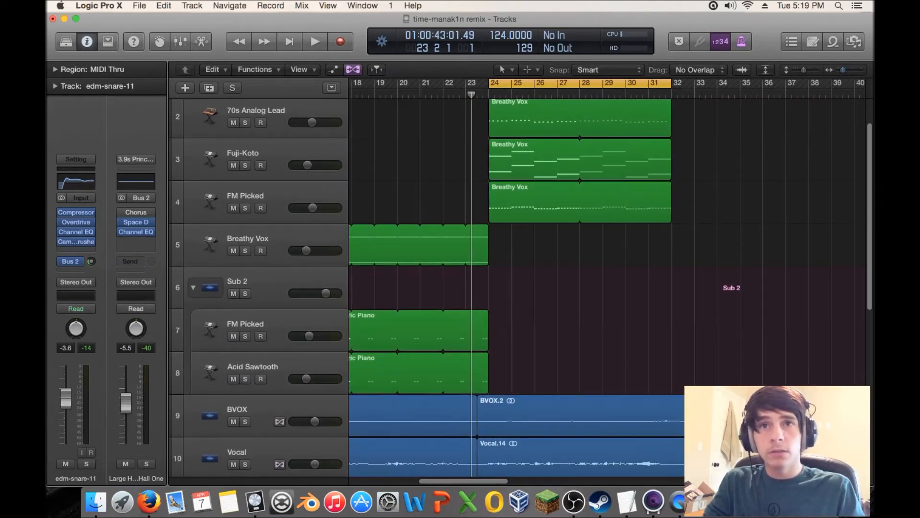
key("super+Up")
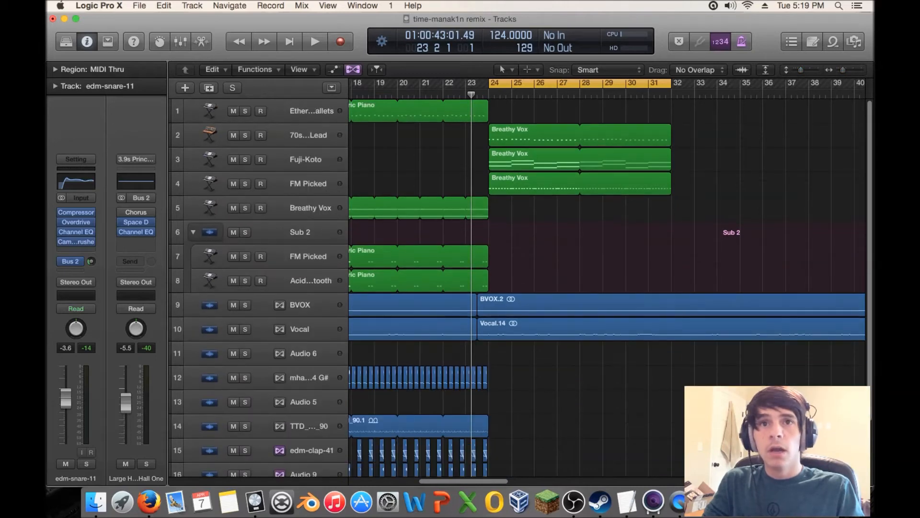
key("super+Left")
key("super+Left")
key("super+Left")
key("super+Left")
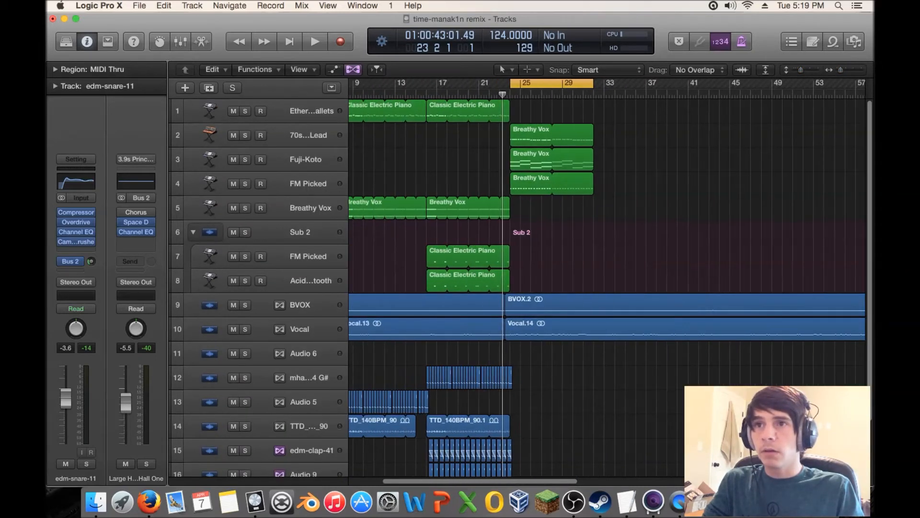
- Play the arrangement from about bar 21 to hear the transition into the bar 24 section
scroll(606, 280, "left", 5)
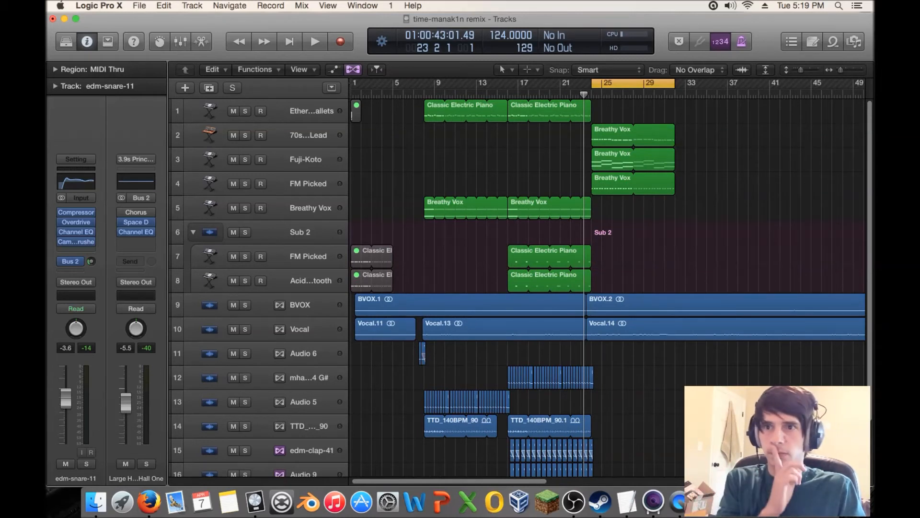
left_click(561, 94)
key("space")
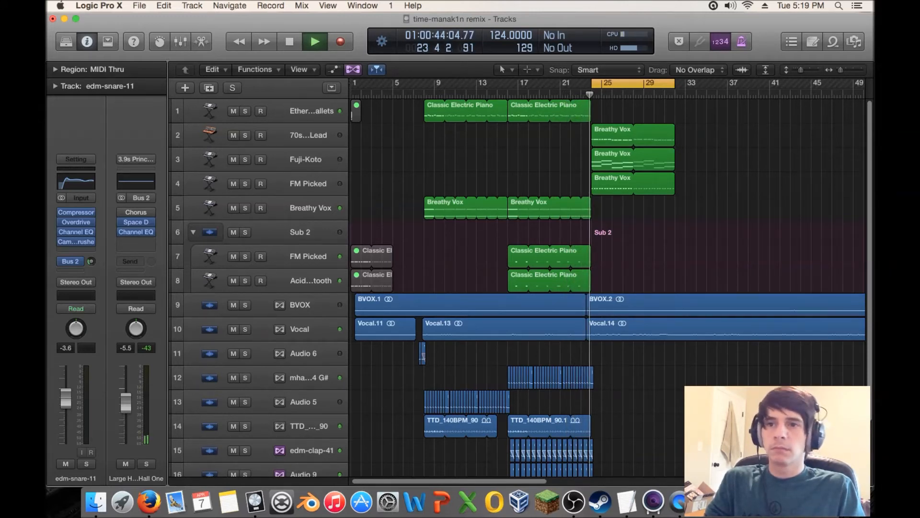
scroll(522, 284, "down", 3)
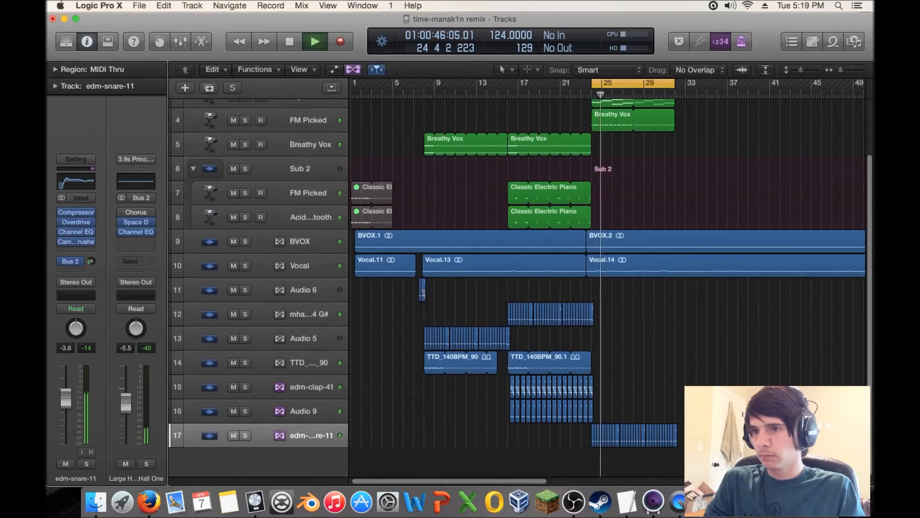
- Solo the edm-snare-11 track and add a second send to Bus 4 (Ambience/0.2s Long Ambience)
key("s")
left_click(259, 437)
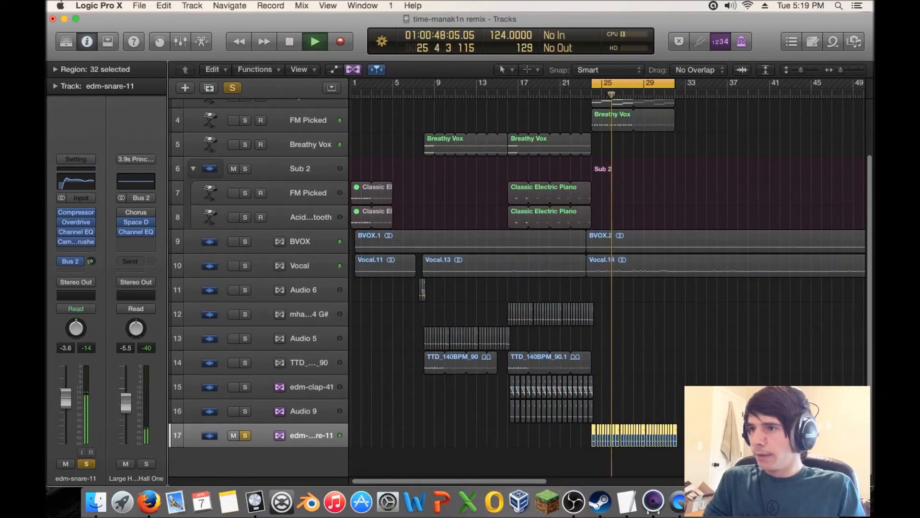
left_click(71, 269)
mouse_move(84, 323)
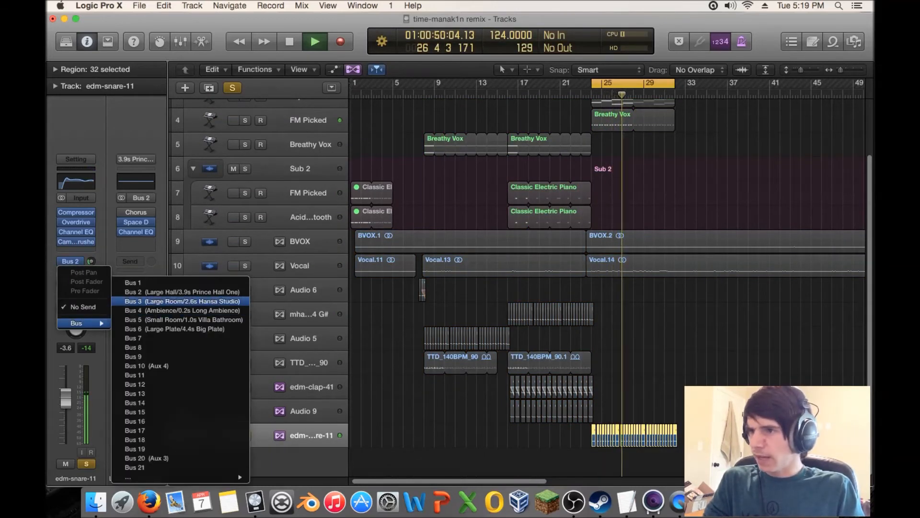
left_click(177, 310)
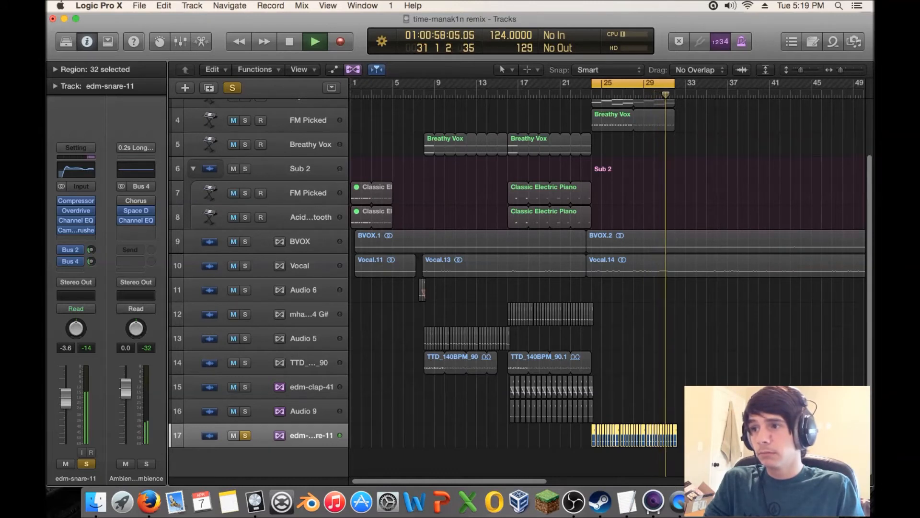
- Unsolo the snares and raise their Bus 2 send to about -6.6 dB during playback
left_click(245, 435)
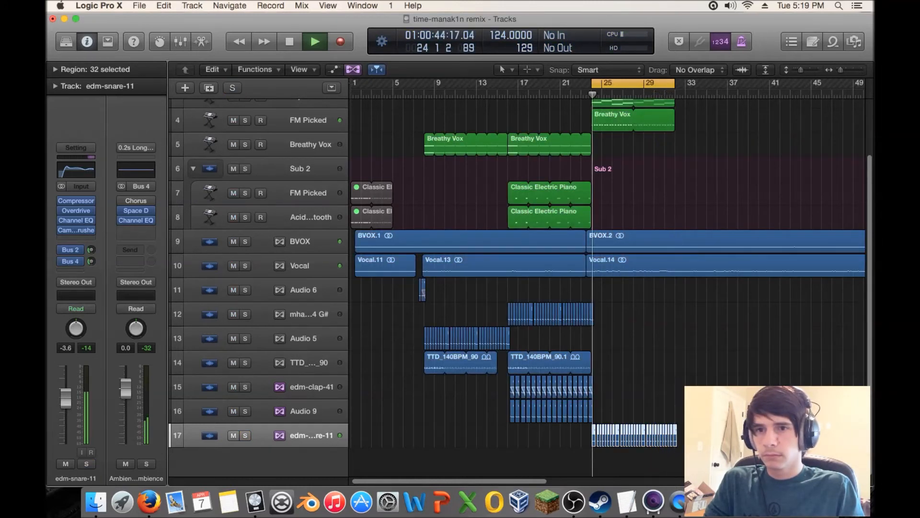
left_click(91, 250)
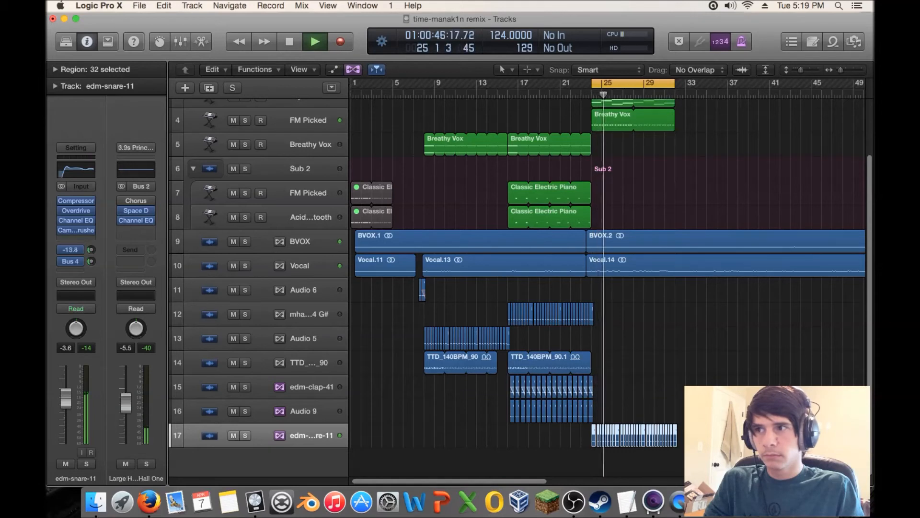
left_click_drag(91, 250, 91, 251)
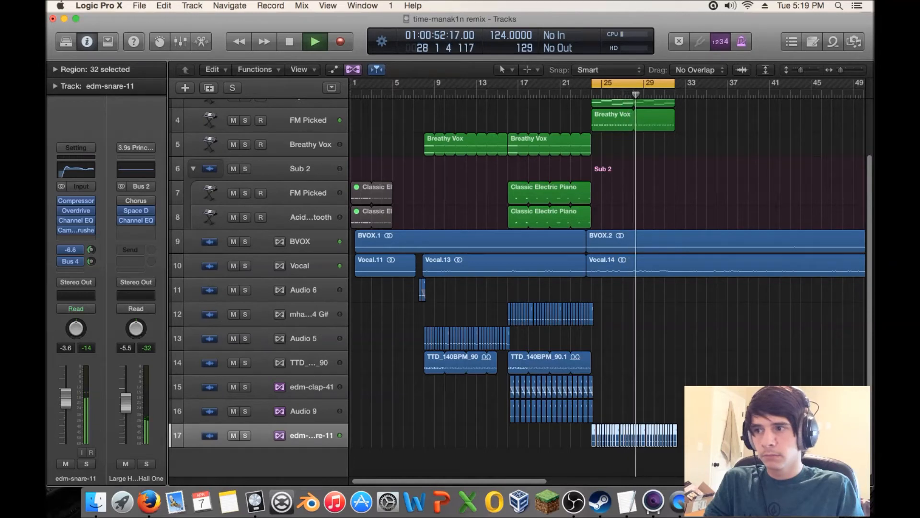
- Solo the snares and audition Bus 4 (Long Ambience), Bus 5 (Villa Bathroom) and Bus 6 (Big Plate) on their first send
key("s")
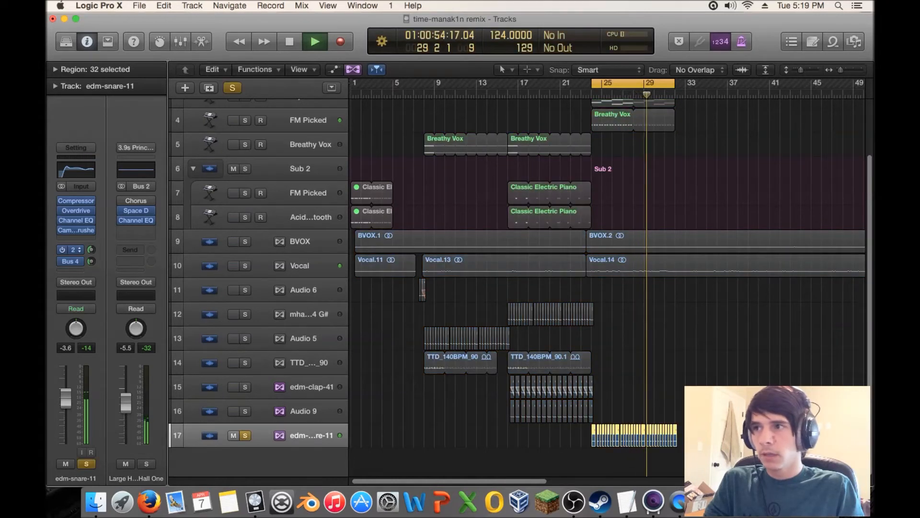
left_click(70, 250)
mouse_move(144, 319)
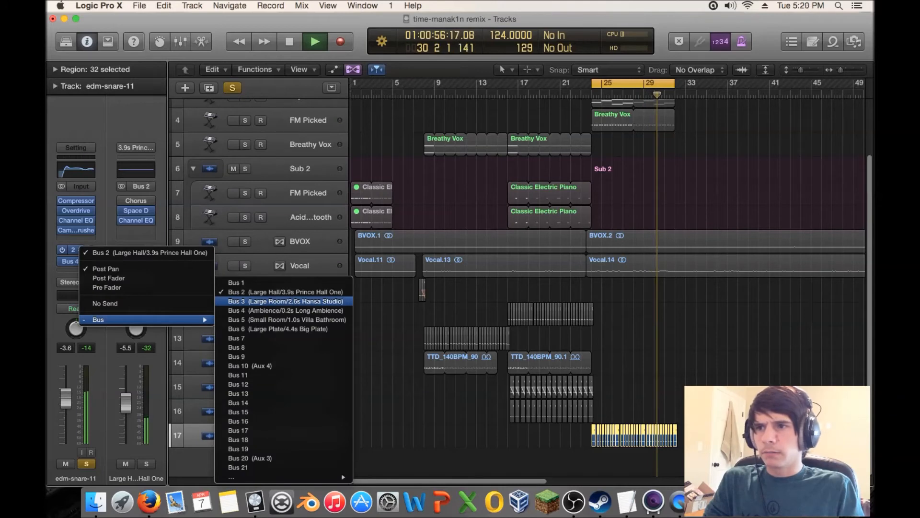
left_click(285, 310)
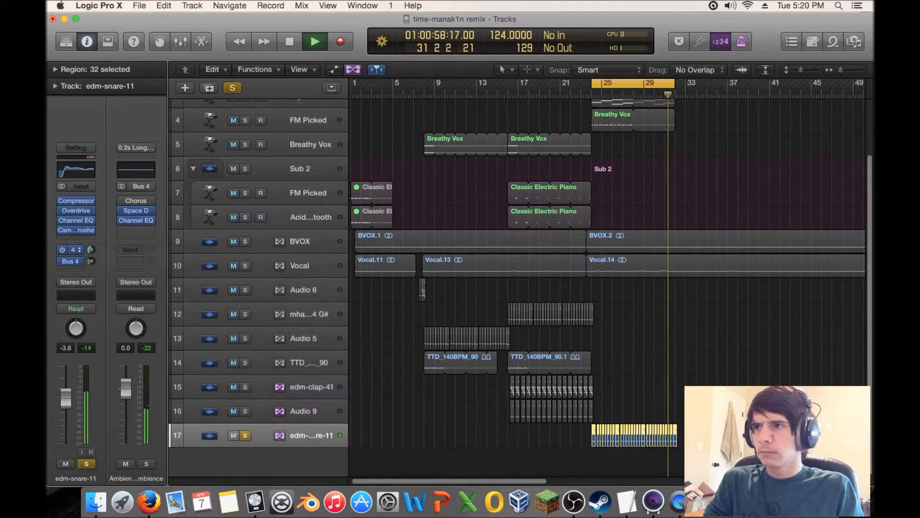
left_click(69, 250)
mouse_move(144, 322)
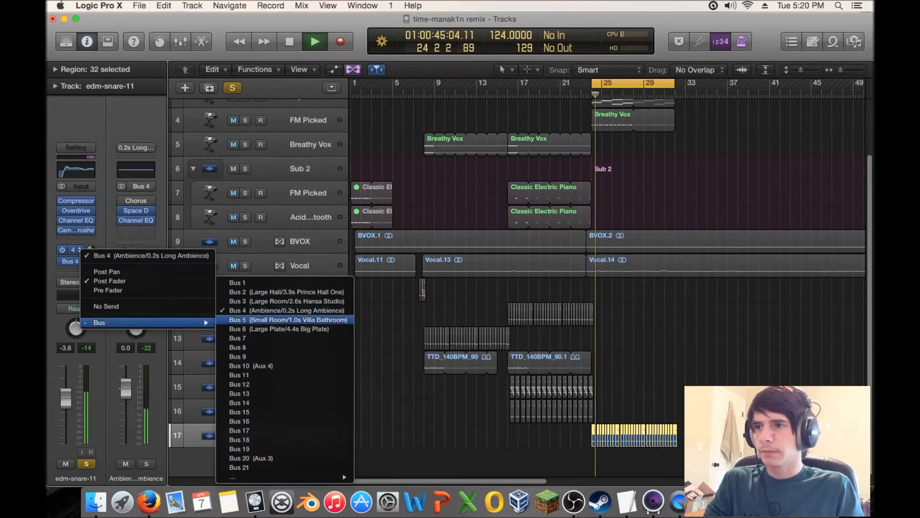
left_click(268, 320)
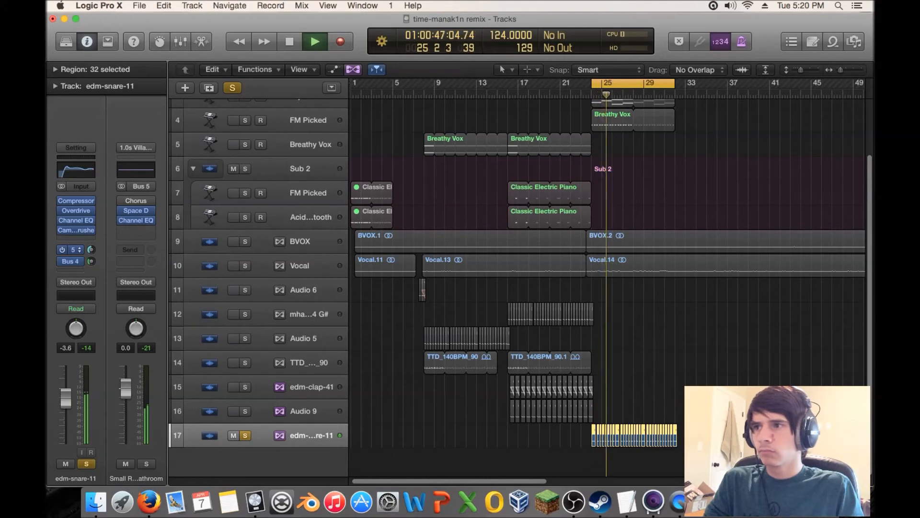
left_click(72, 249)
mouse_move(144, 322)
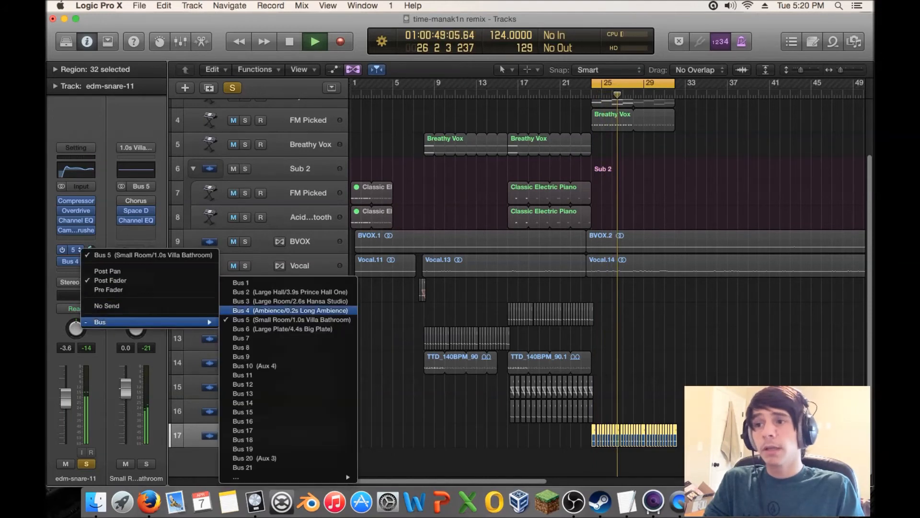
left_click(259, 326)
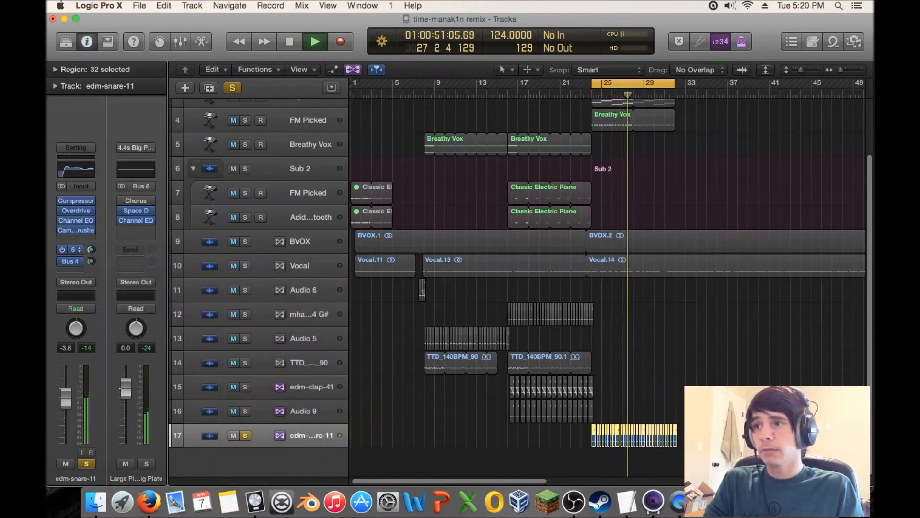
- Route the snare track's first send back to Bus 2 (Large Hall/3.9s Prince Hall One) at -8.0 dB
left_click(72, 250)
mouse_move(144, 321)
left_click(268, 292)
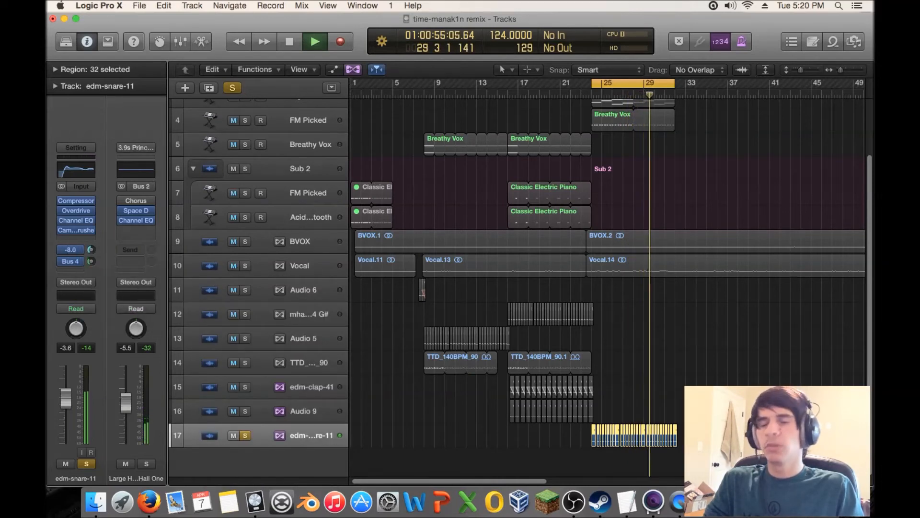
- Unsolo the snares, turn off the cycle range and play the full mix from about bar 22
key("s")
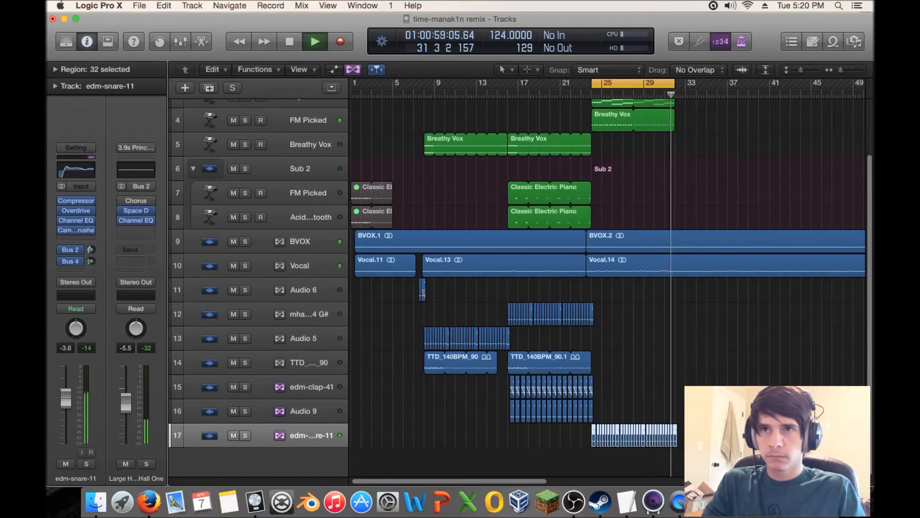
left_click(570, 95)
key("c")
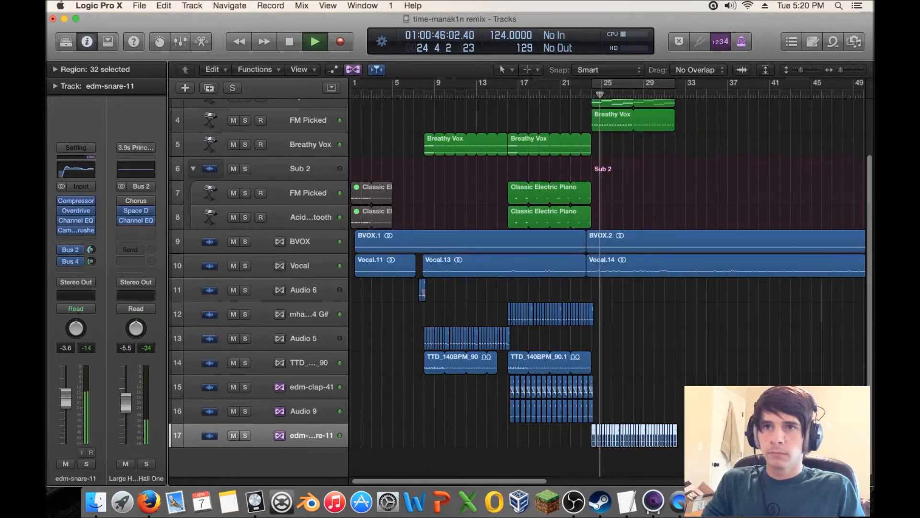
- Try copying the 16 edm-snare-11 regions in bars 28 to 32 into the gaps between them, listen, and undo the copies
left_click_drag(841, 70, 844, 70)
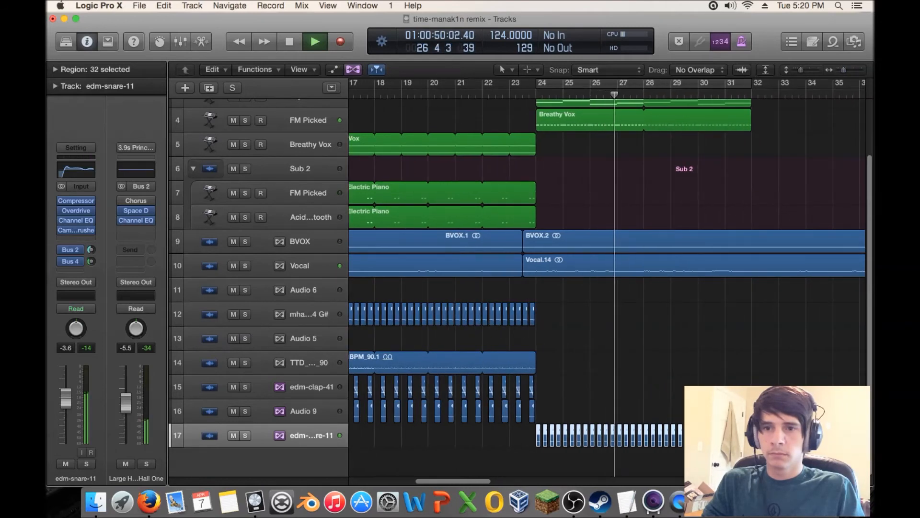
left_click_drag(754, 416, 658, 437)
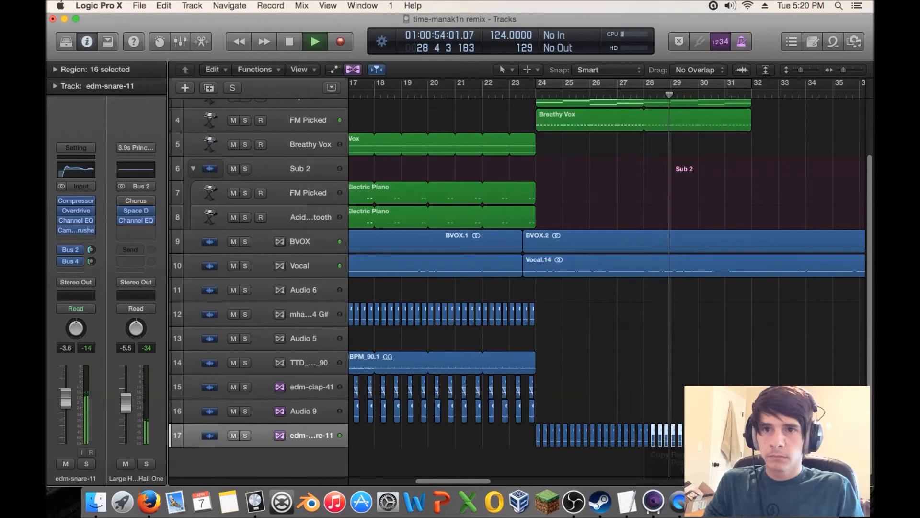
key("space")
scroll(650, 436, "up", 8)
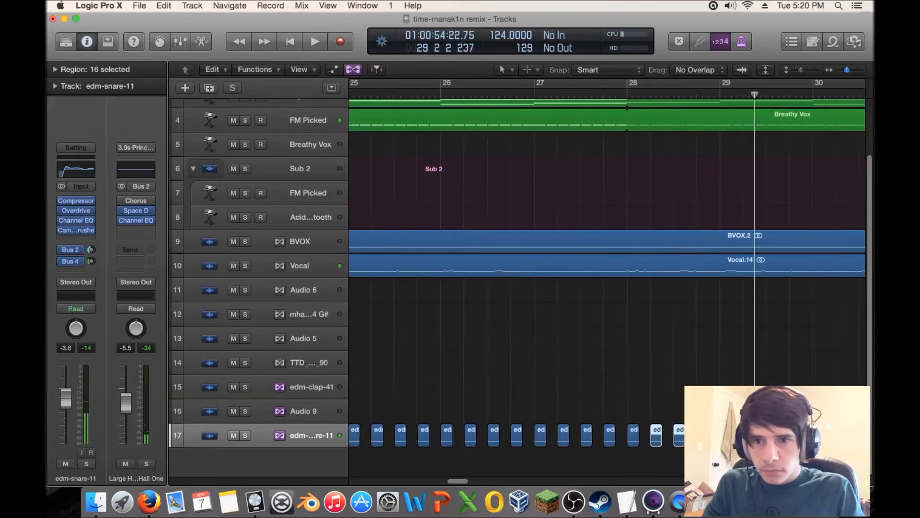
left_click_drag(624, 436, 641, 436)
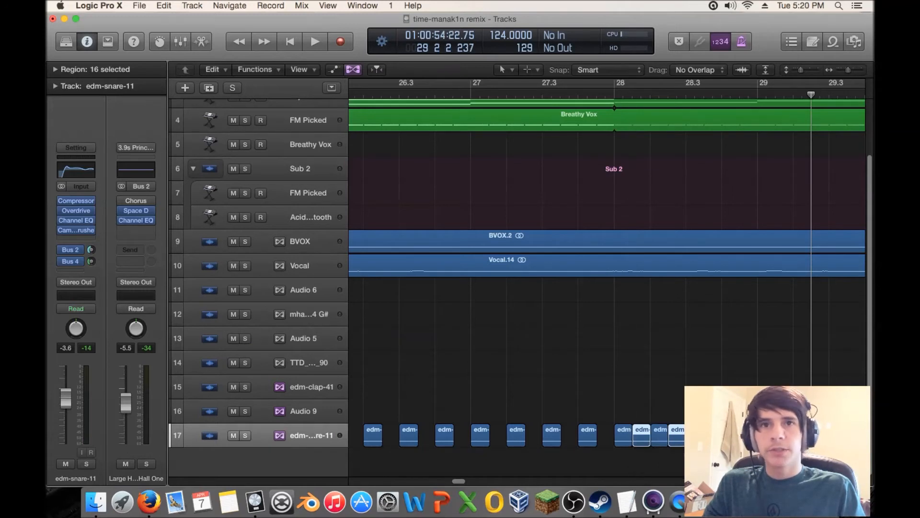
scroll(650, 436, "down", 8)
key("space")
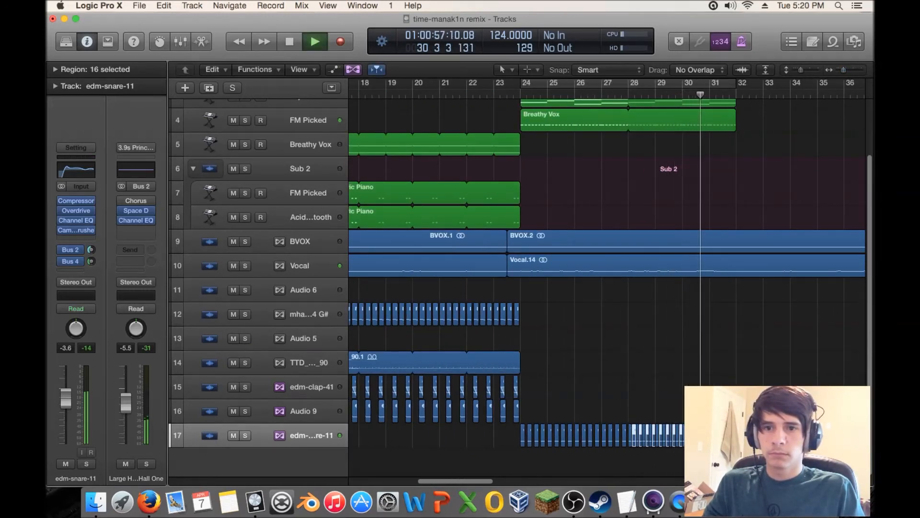
scroll(640, 436, "up", 10)
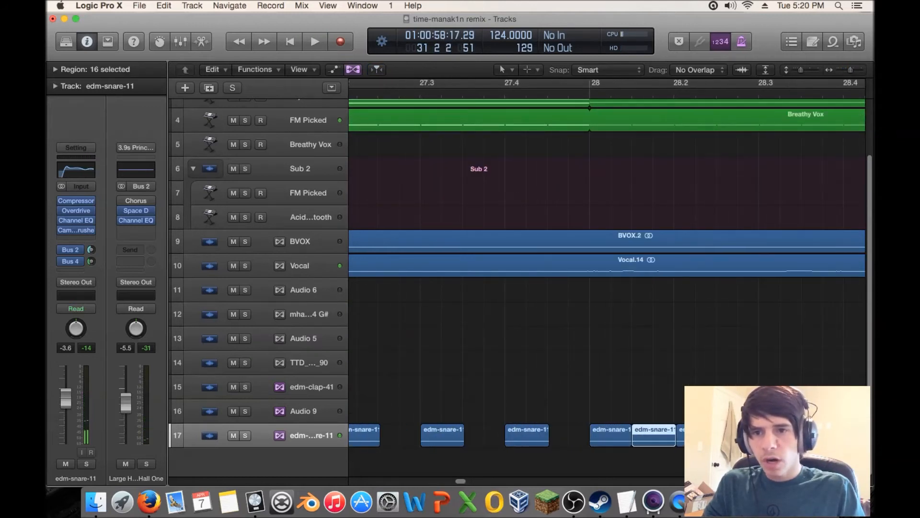
key("super+z")
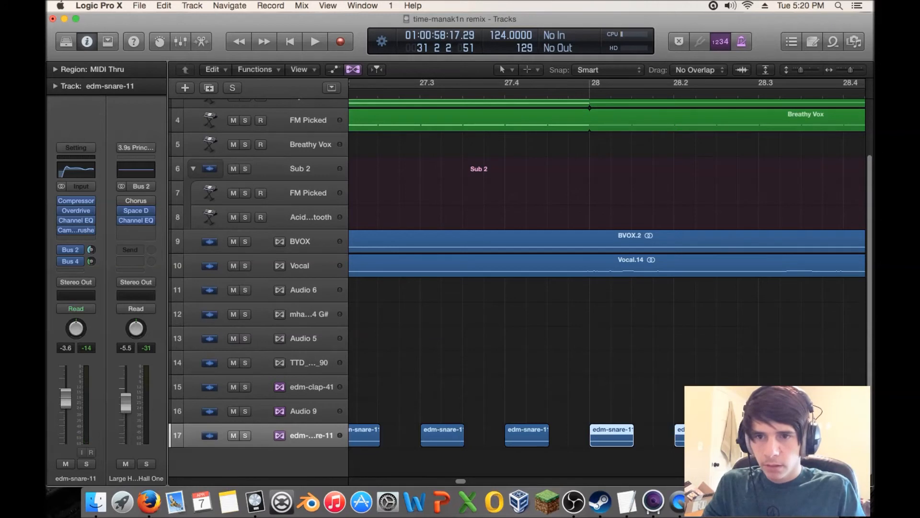
- Shorten the 16 edm-snare-11 regions from bar 28 to 32 slightly and copy them half a beat later, starting at 28 1 3
left_click_drag(570, 424, 704, 445)
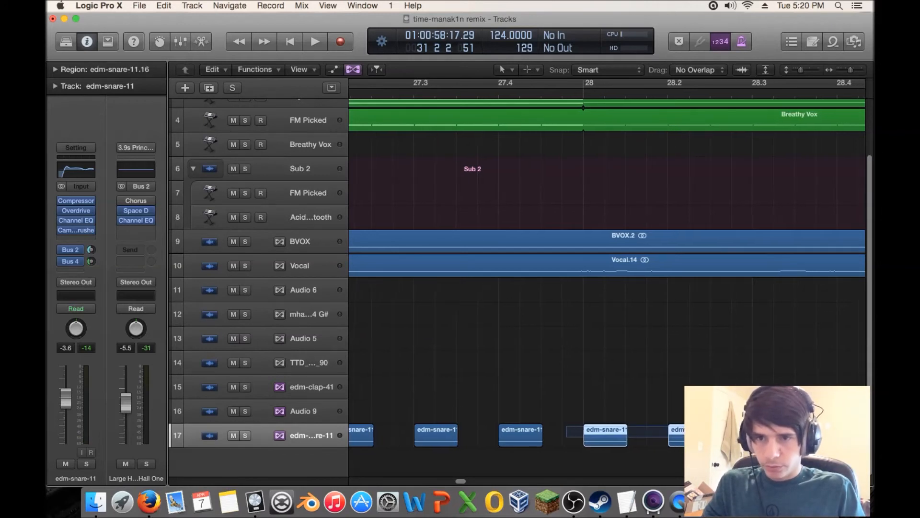
scroll(640, 437, "right", 2)
left_click_drag(850, 70, 847, 70)
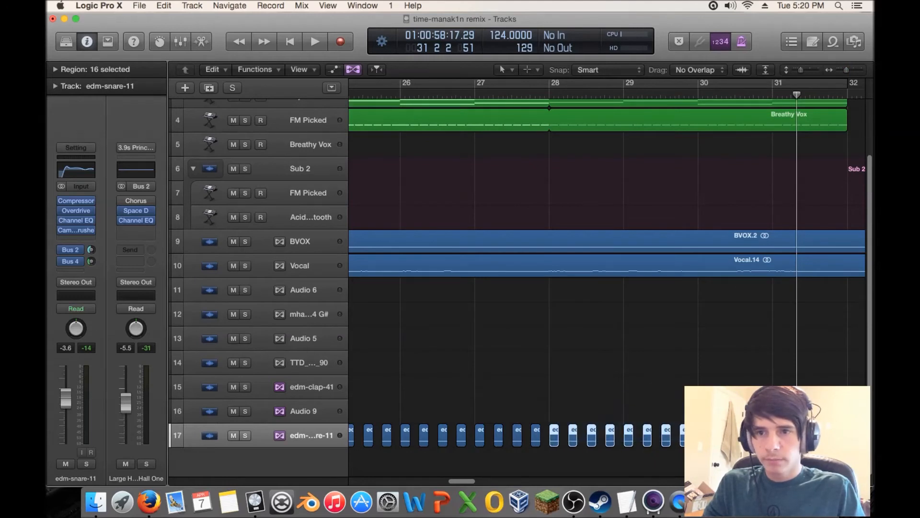
left_click_drag(847, 70, 852, 70)
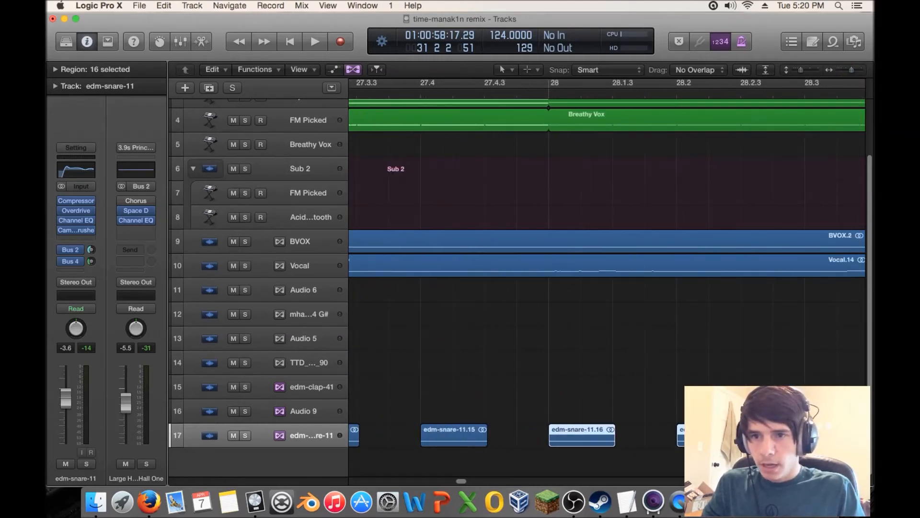
left_click_drag(615, 441, 618, 444)
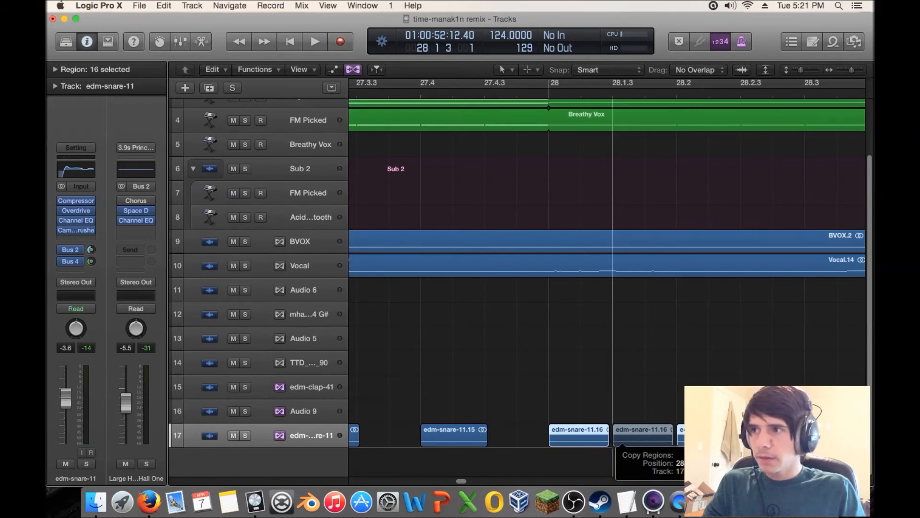
left_click_drag(616, 444, 616, 444)
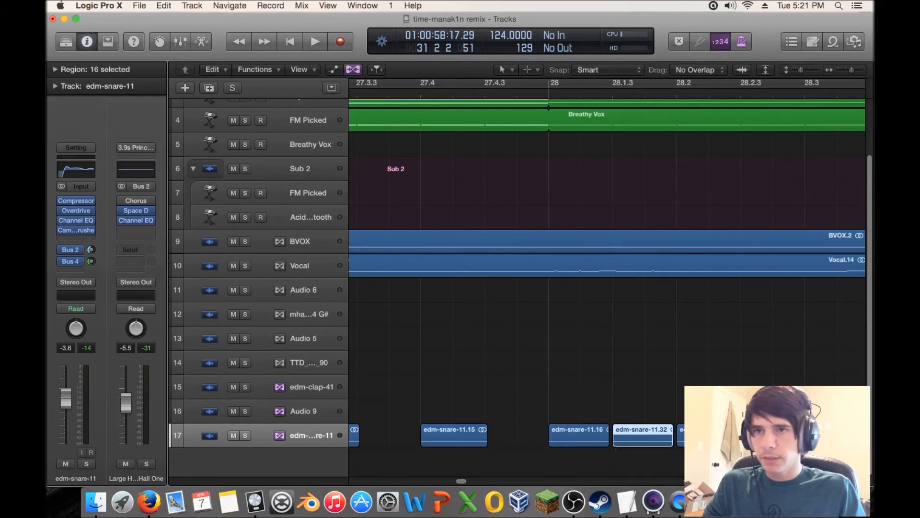
- Listen to the doubled snare pattern between bars 28 and 32 and stop playback
key("space")
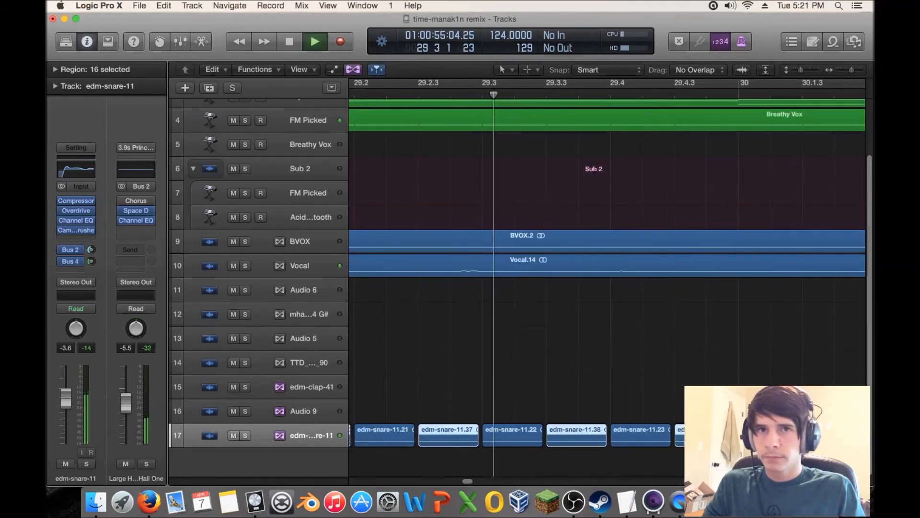
left_click_drag(851, 70, 846, 70)
key("space")
scroll(607, 288, "left", 5)
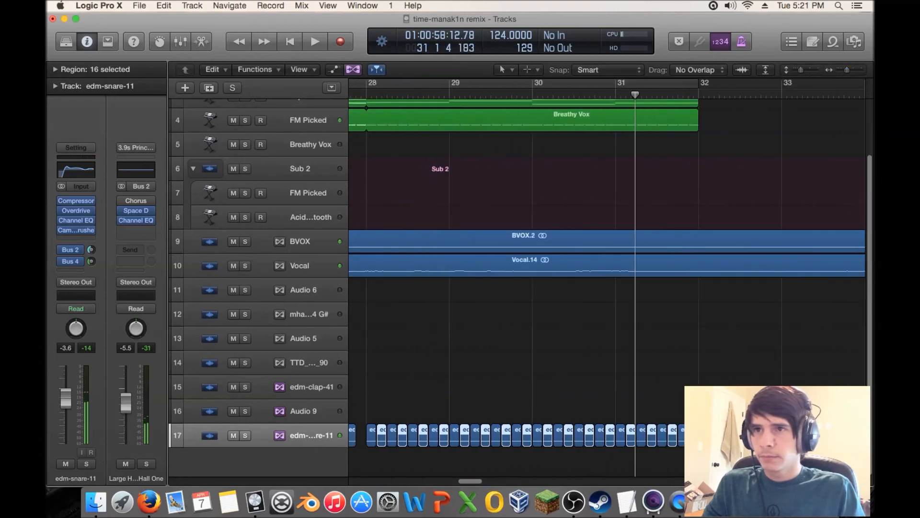
- Shorten the 16 snare regions from bar 30 to 32 and copy them into the gaps, starting at 30 1 2
left_click_drag(708, 419, 536, 439)
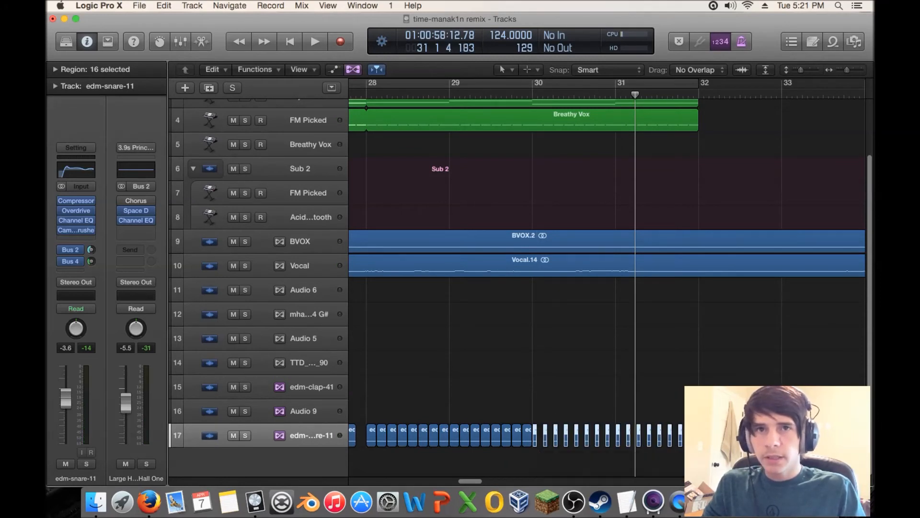
left_click_drag(847, 70, 853, 70)
left_click_drag(544, 437, 585, 437)
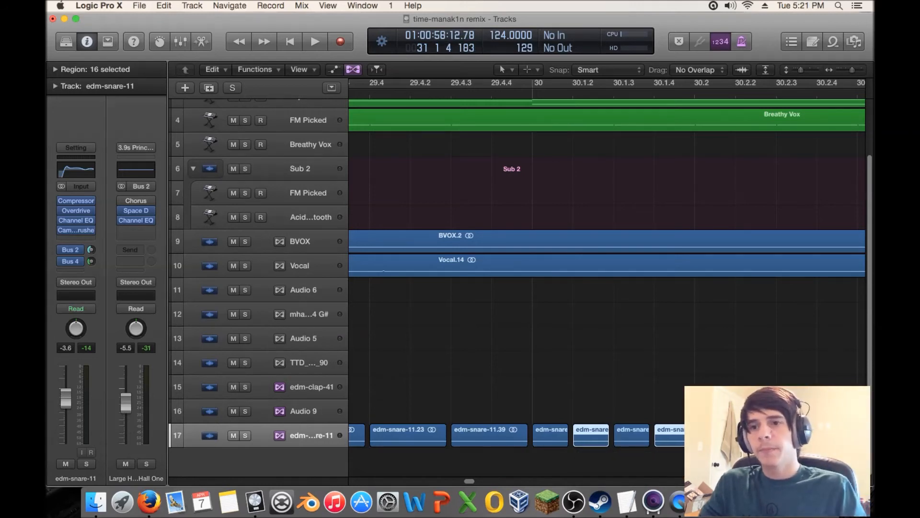
- Select the 32 edm-snare-11 regions between bars 30 and 32, set their fade-out to 52, and listen to the pattern
left_click(552, 404)
left_click_drag(852, 70, 846, 70)
scroll(606, 287, "right", 3)
scroll(606, 288, "right", 4)
left_click_drag(584, 389, 426, 440)
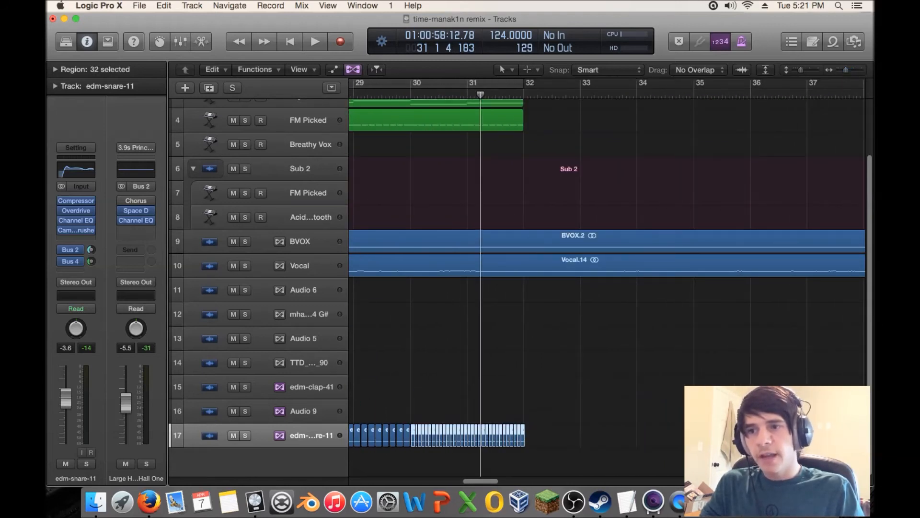
scroll(607, 288, "left", 3)
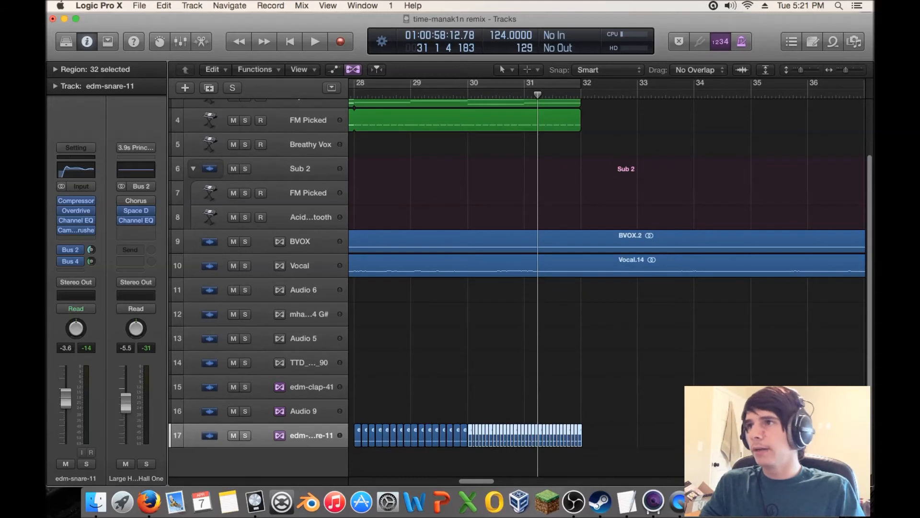
left_click(55, 70)
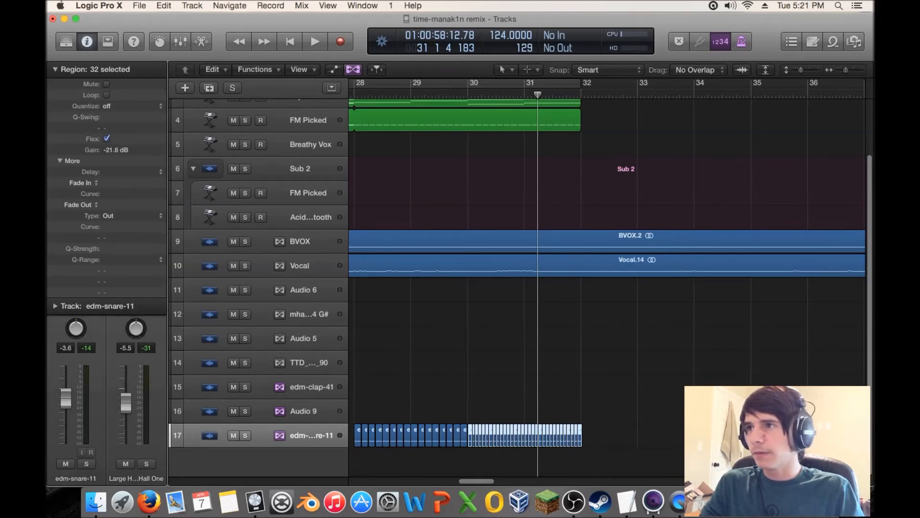
left_click_drag(846, 70, 850, 70)
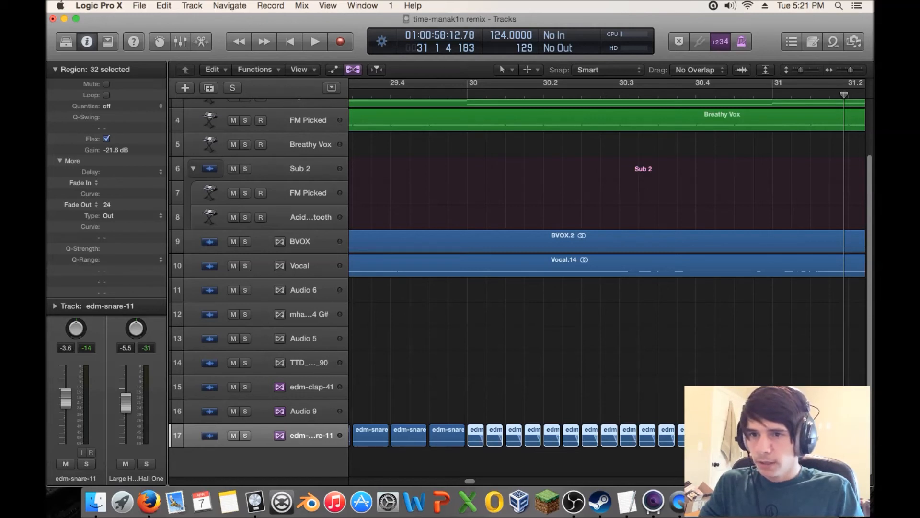
key("space")
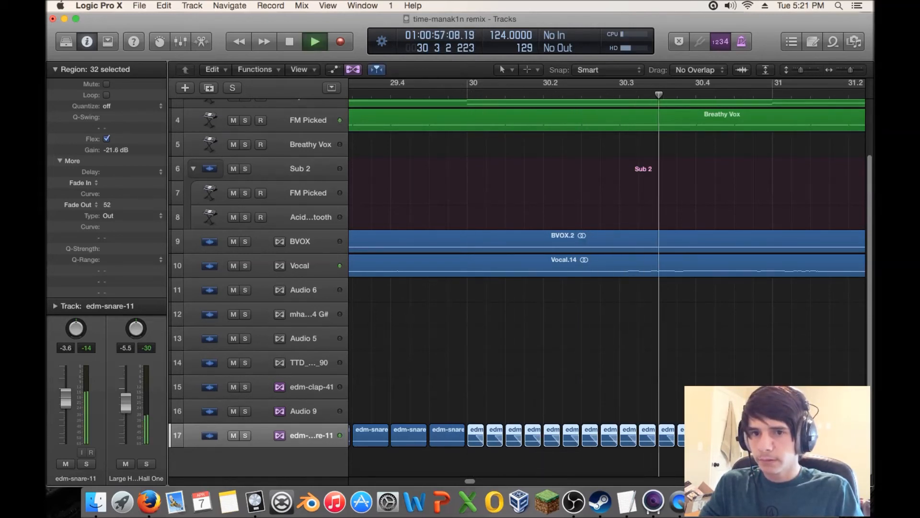
key("space")
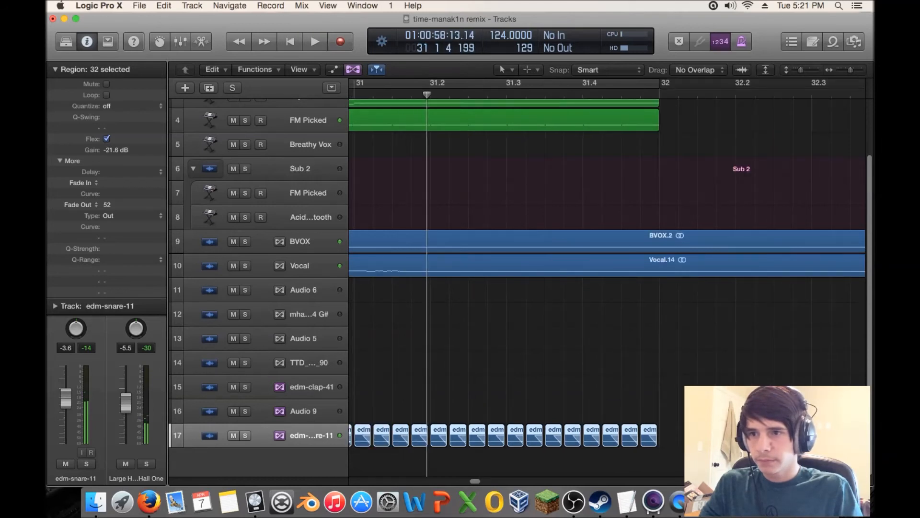
- Delete the snare regions after 31 3, double the eight shortened hits from bar 31 into their gaps, and listen
scroll(607, 288, "left", 3)
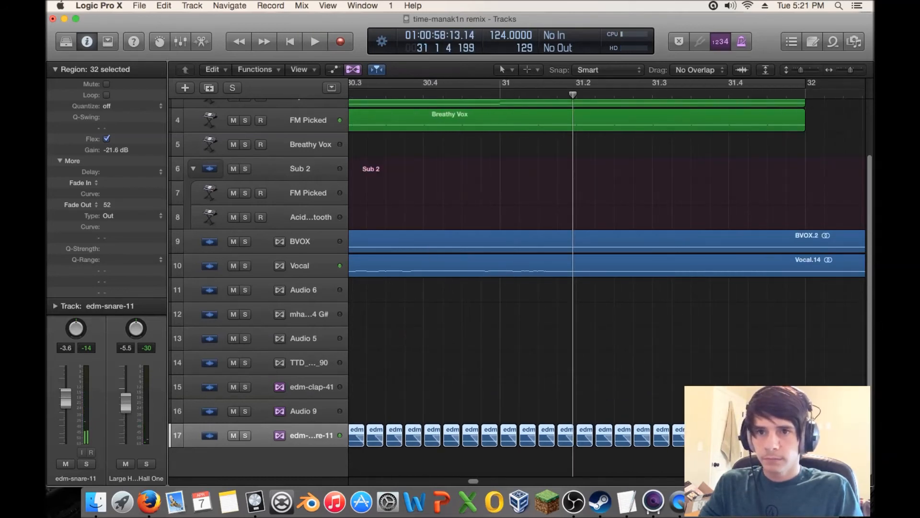
left_click_drag(820, 402, 501, 389)
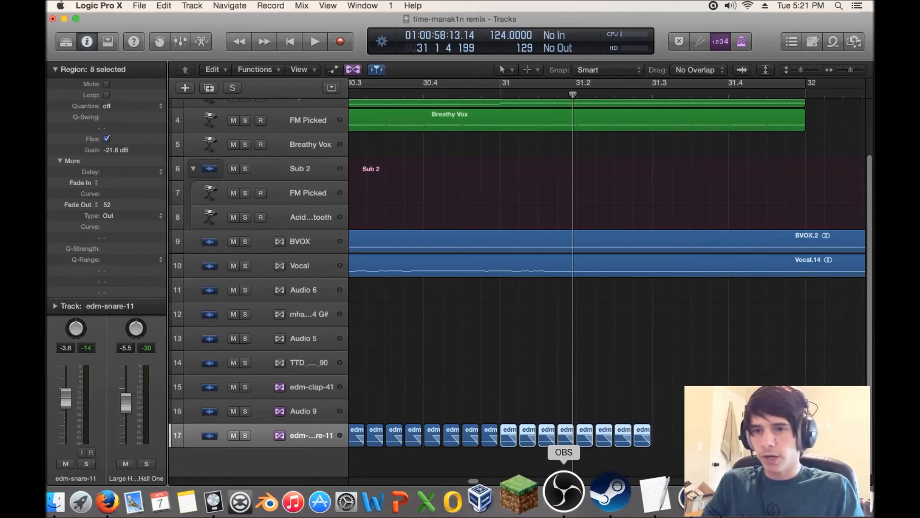
left_click_drag(516, 444, 514, 441)
key("space")
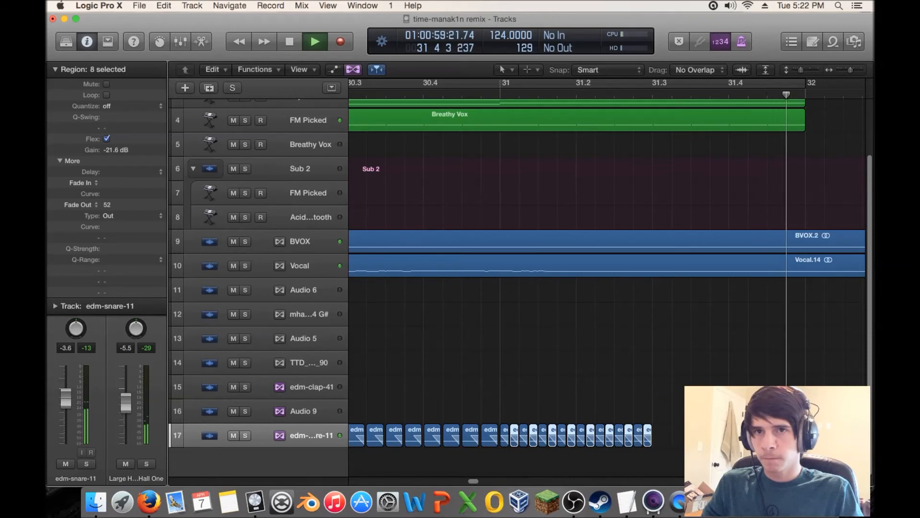
key("space")
- Split the Breathy Vox regions on tracks 2 to 4 at 31 3 1, splitting overlapping notes, and delete the parts after the cut
scroll(606, 287, "left", 6)
scroll(607, 288, "up", 3)
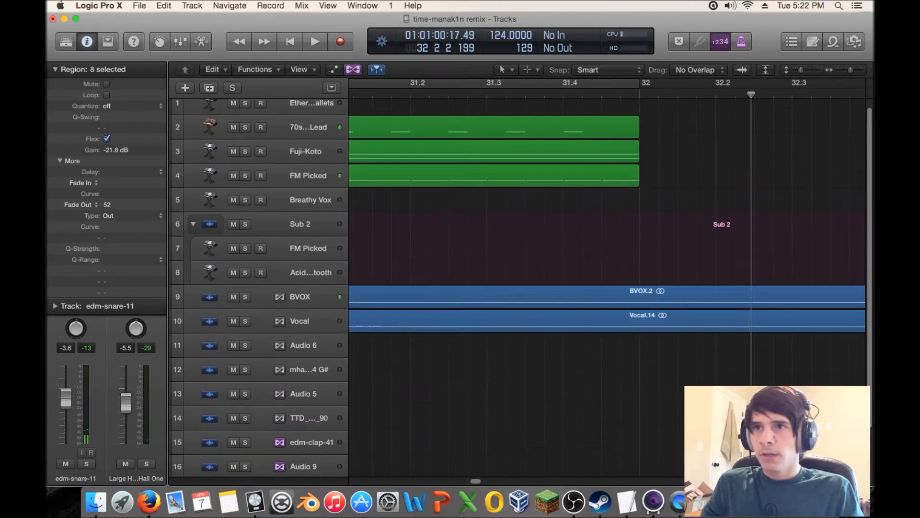
left_click(467, 94)
left_click_drag(467, 95, 488, 94)
left_click_drag(541, 267, 533, 139)
right_click(533, 139)
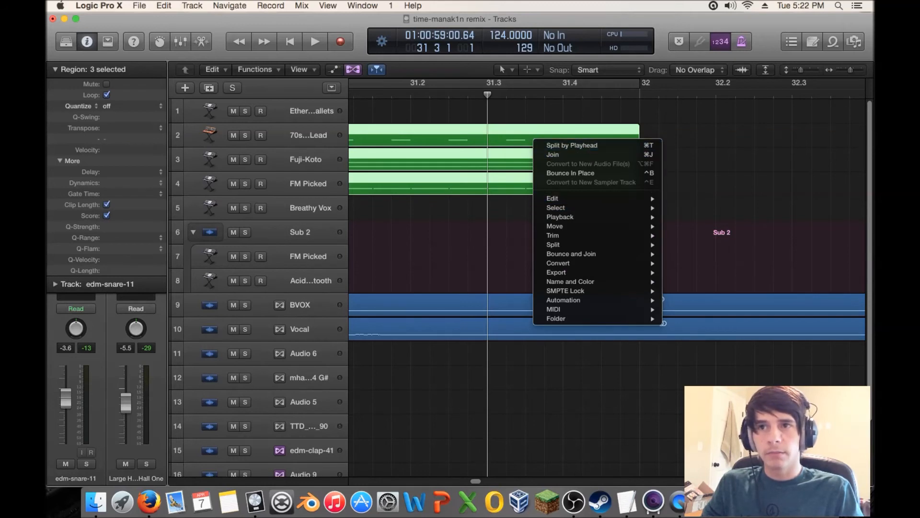
left_click(554, 154)
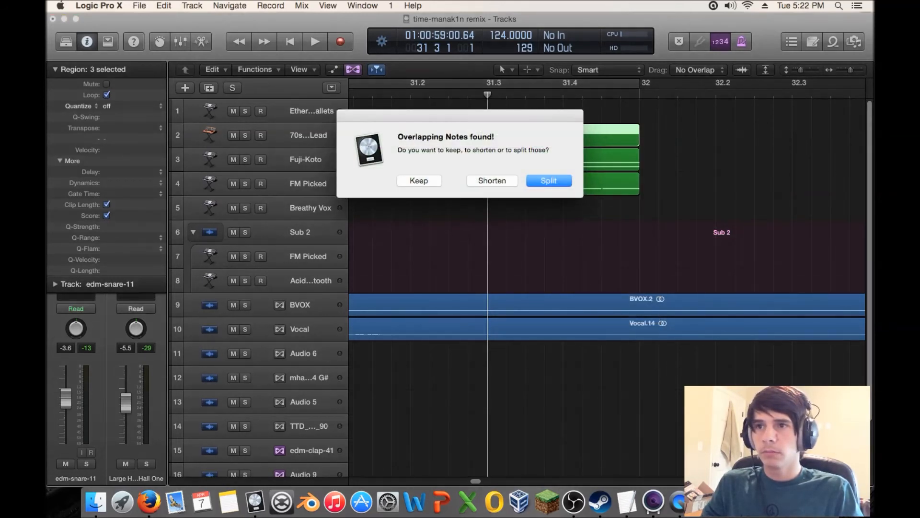
key("Return")
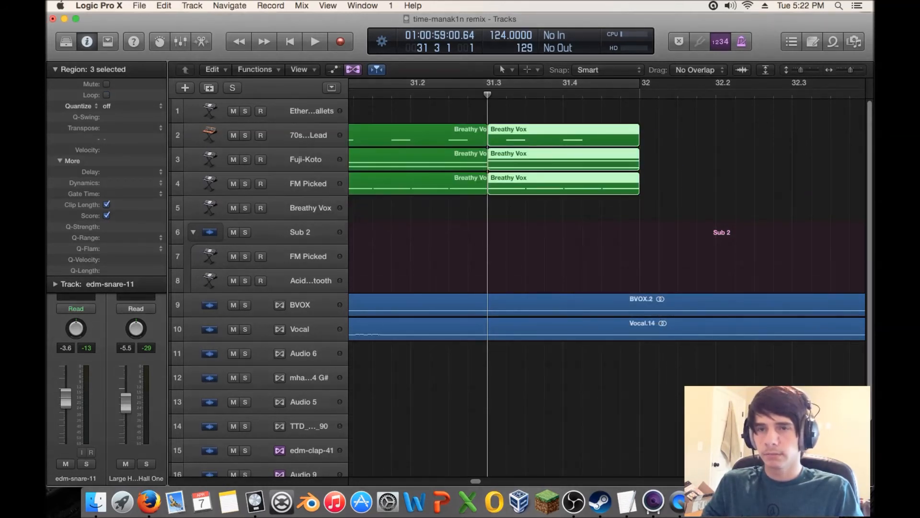
key("Delete")
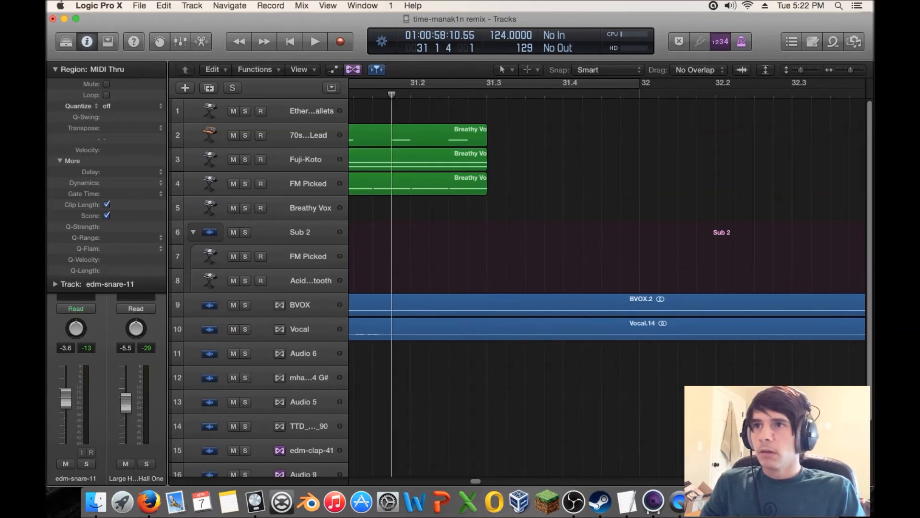
- Listen to the gap before bar 32, playing from around 31 2
key("space")
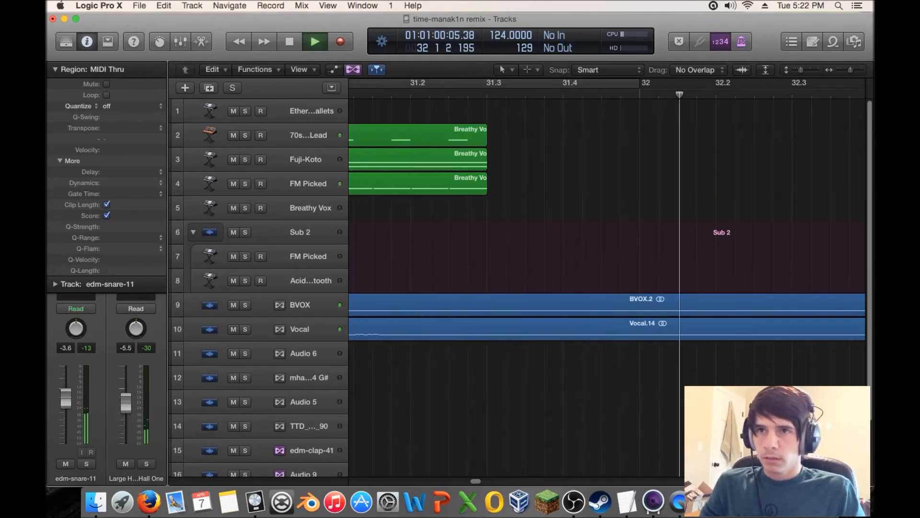
key("space")
left_click(449, 95)
key("space")
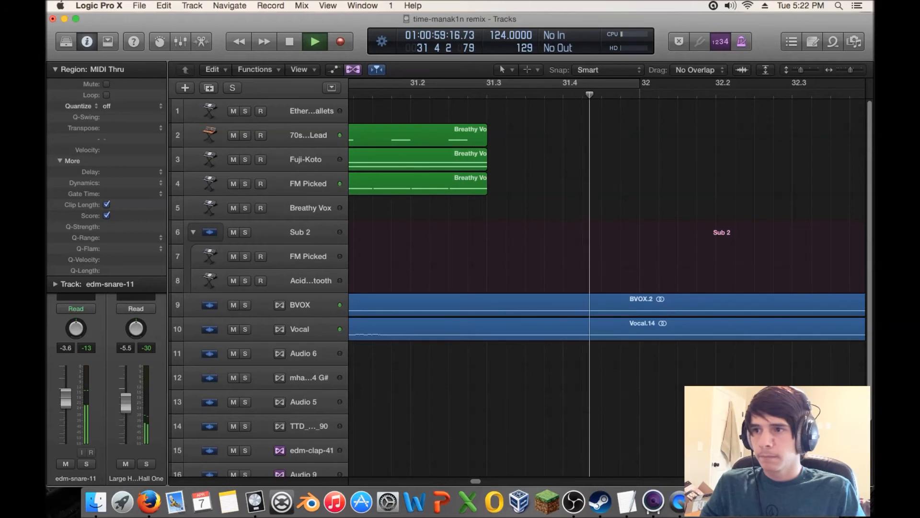
- Solo the BVOX and Vocal tracks, listen to the vocals through bar 32, and take Vocal out of solo
key("s")
key("space")
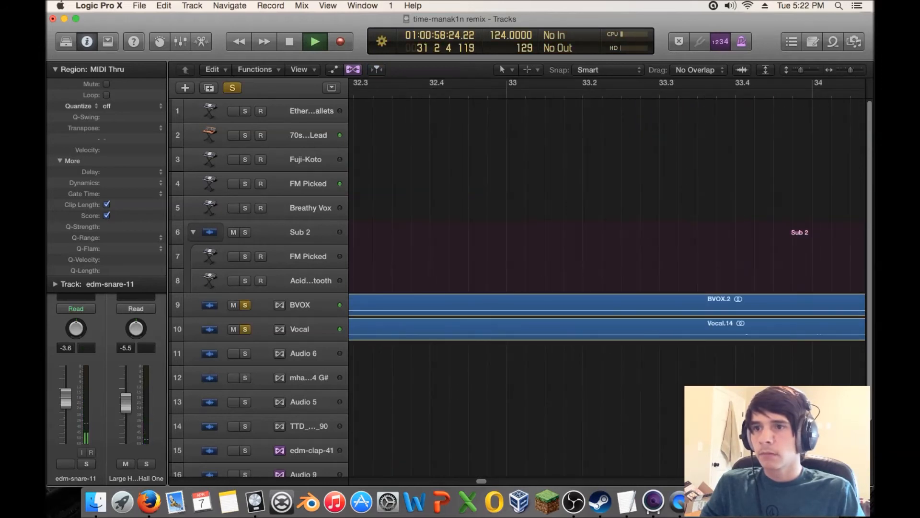
left_click_drag(851, 70, 840, 70)
scroll(607, 287, "left", 8)
scroll(607, 288, "down", 1)
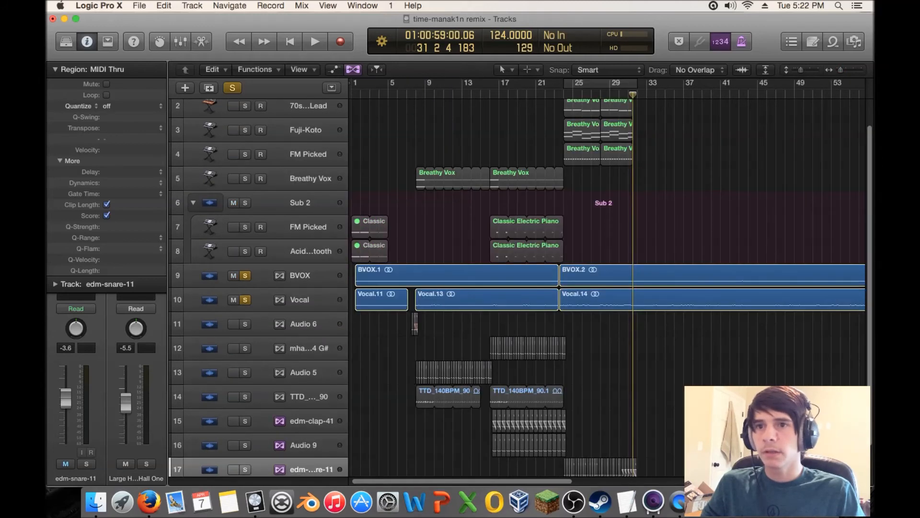
key("space")
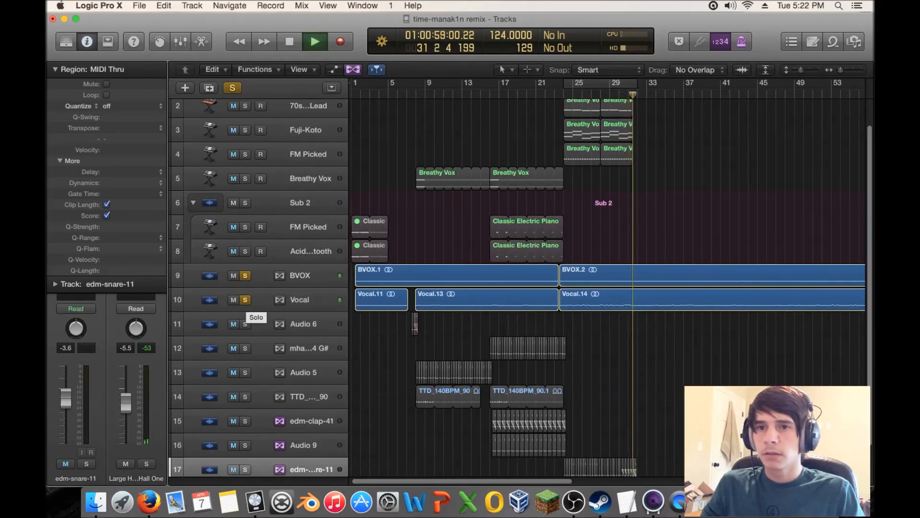
left_click(245, 299)
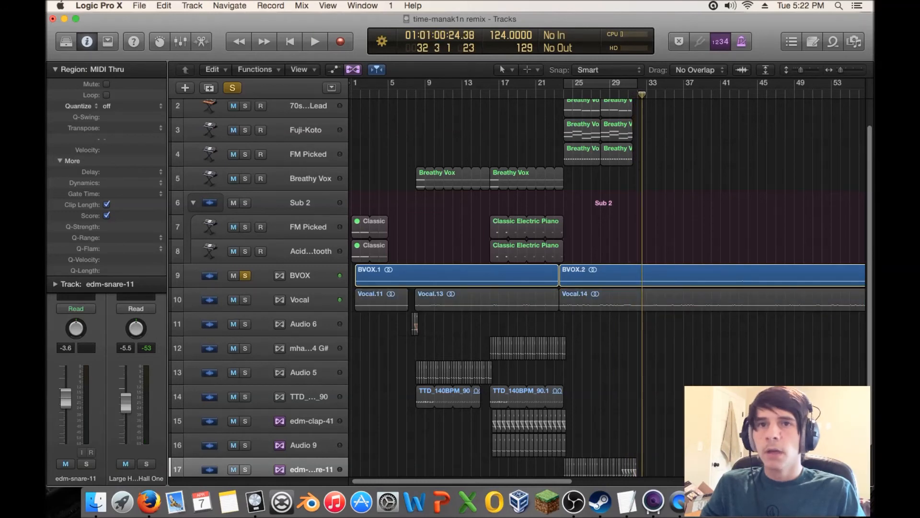
- Add a new audio track directly below the BVOX track and deselect the regions
scroll(608, 287, "up", 10)
scroll(608, 288, "left", 2)
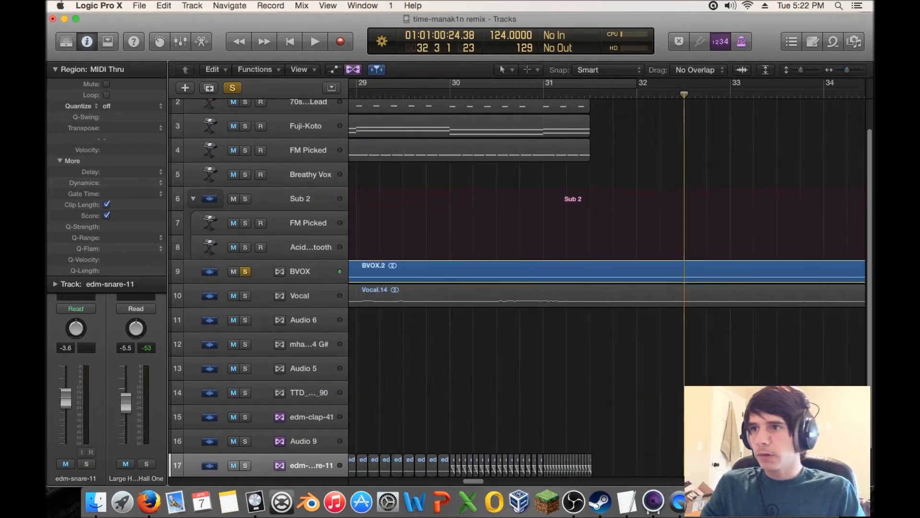
left_click(307, 272)
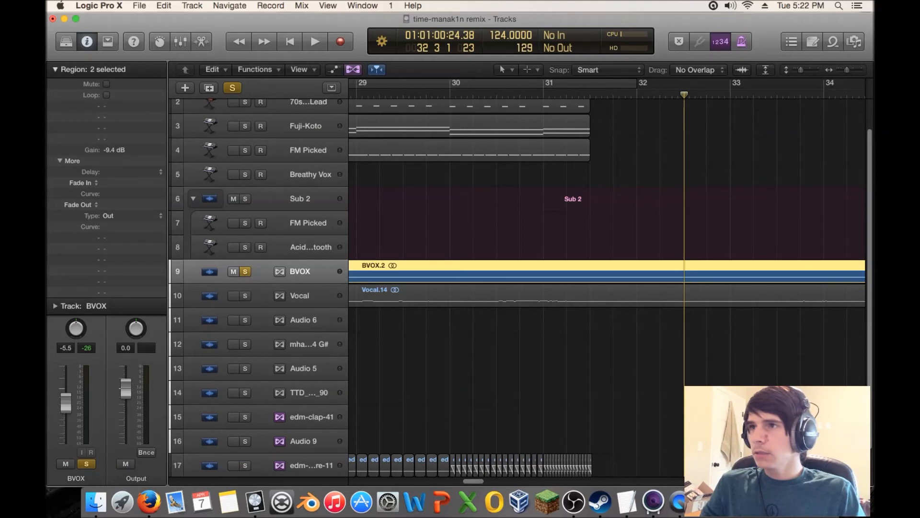
key("alt+super+a")
left_click(546, 295)
- Locate the start of the backing vocal phrase and split the BVOX.2 region at 31 1 1
left_click_drag(519, 95, 543, 94)
key("space")
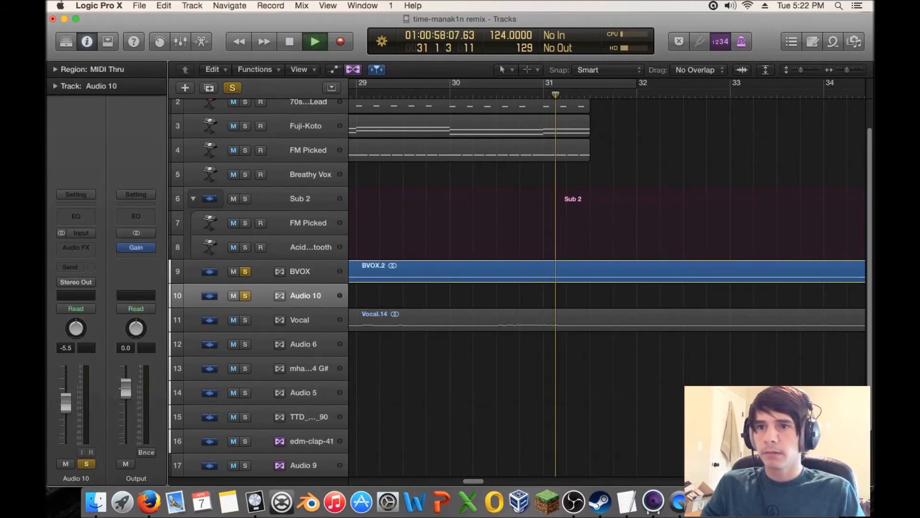
key("space")
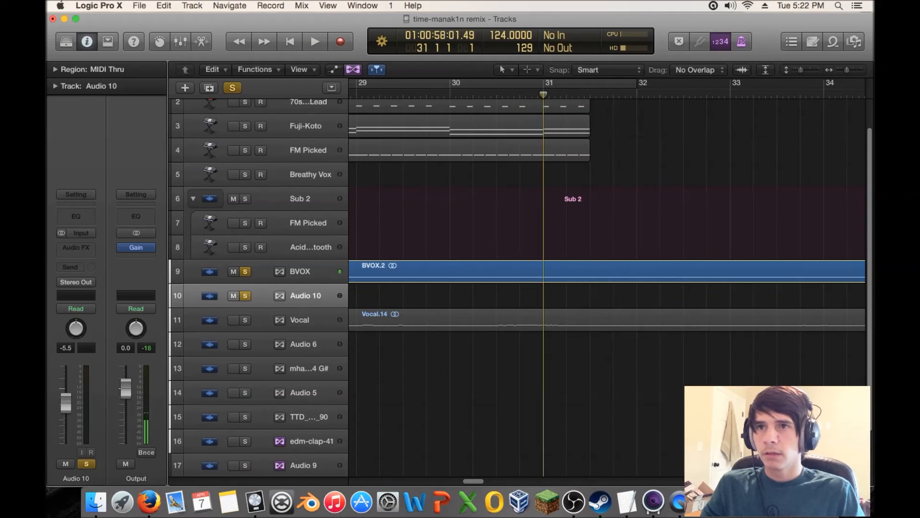
right_click(555, 265)
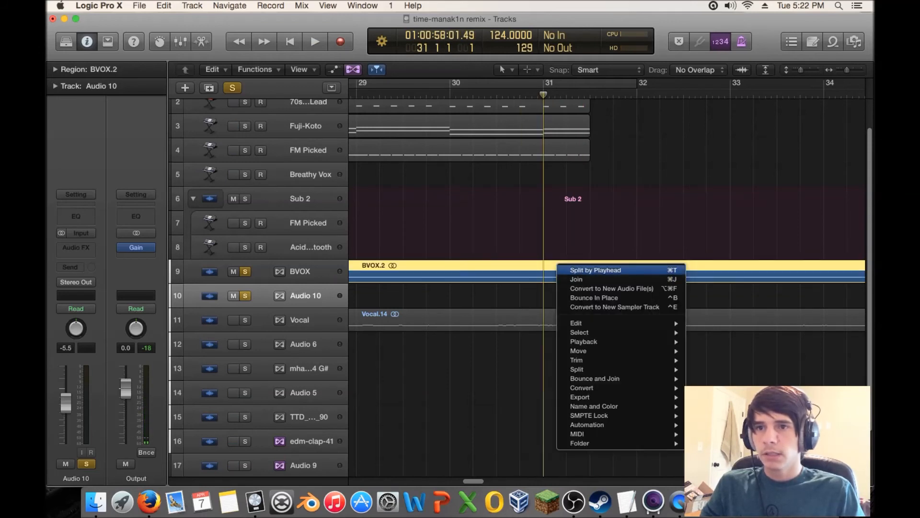
left_click(575, 269)
left_click(575, 296)
- Listen to the soloed backing vocals from bar 31 to bar 36 and stop playback
key("space")
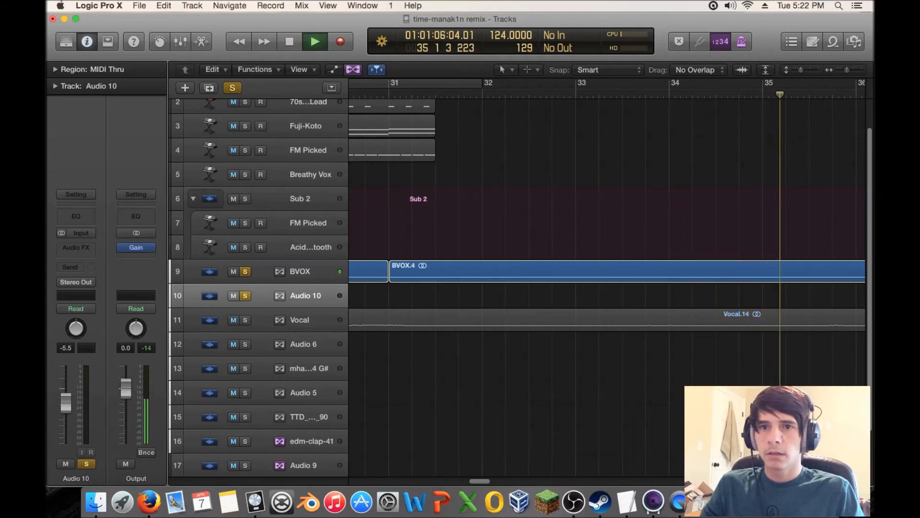
scroll(607, 287, "right", 5)
scroll(606, 288, "left", 4)
key("space")
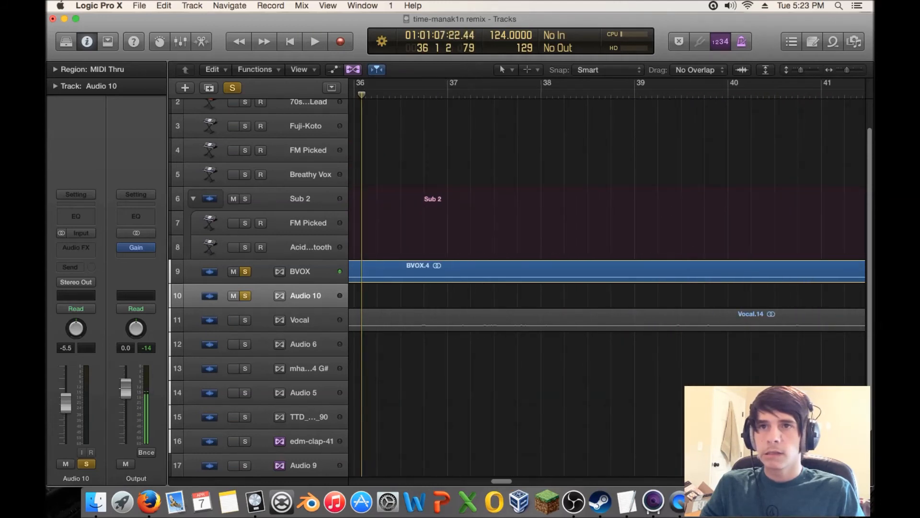
- Split the backing vocal at 33 1 1, move the bar 31 to 33 section onto the Audio 10 track, and clear the solos
scroll(607, 287, "left", 10)
scroll(607, 287, "down", 1)
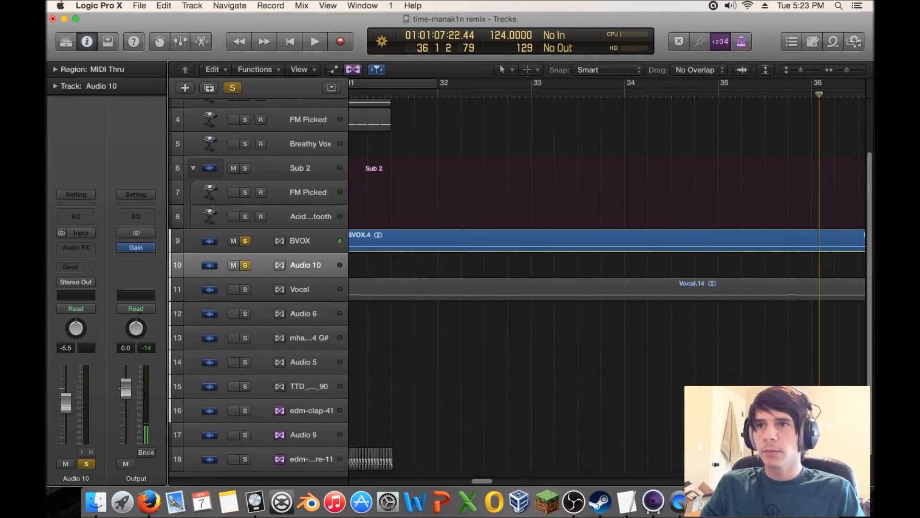
double_click(403, 94)
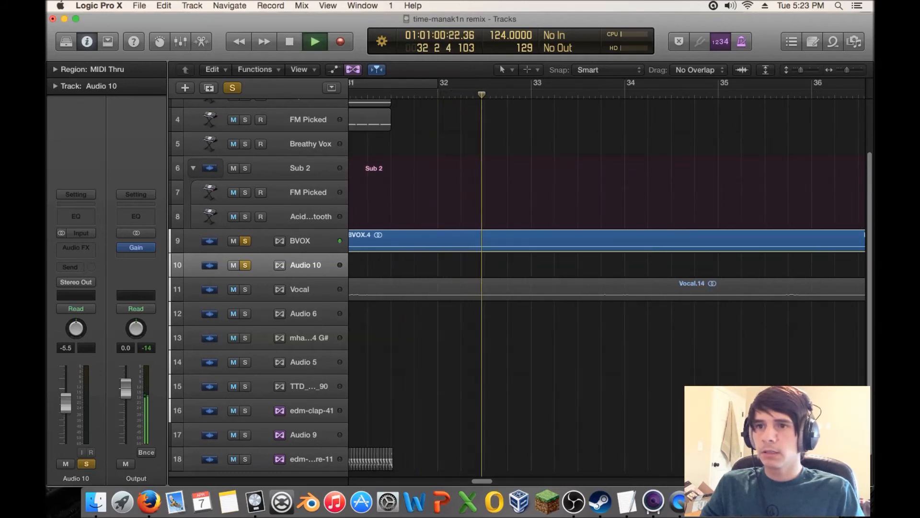
key("space")
key("comma")
right_click(541, 243)
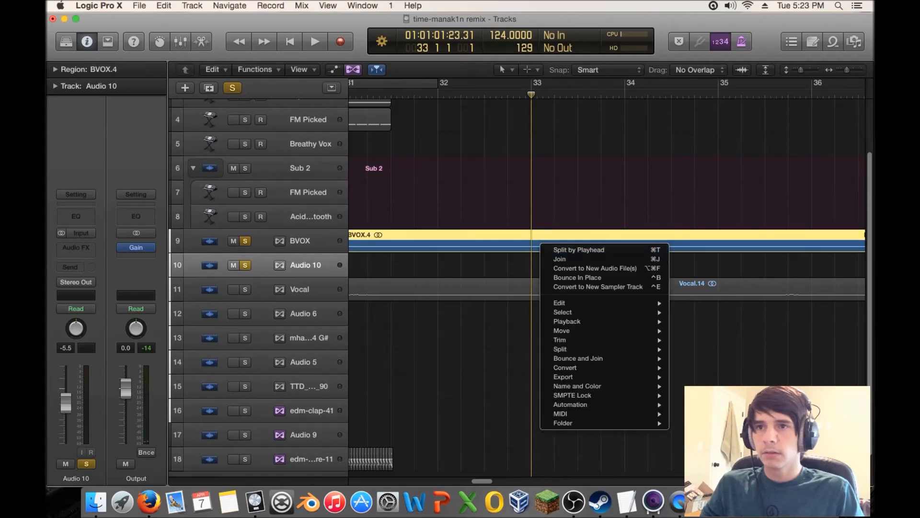
left_click(579, 249)
scroll(606, 278, "left", 4)
left_click_drag(594, 242, 595, 266)
key("ctrl+s")
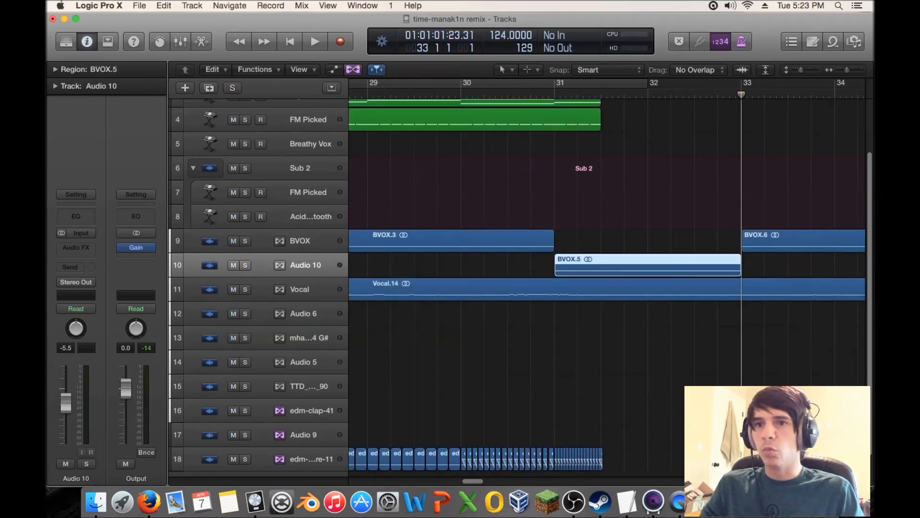
- Set the gain of the BVOX.5 region to -4.8 dB while listening to it in the mix, and solo its track
left_click(56, 70)
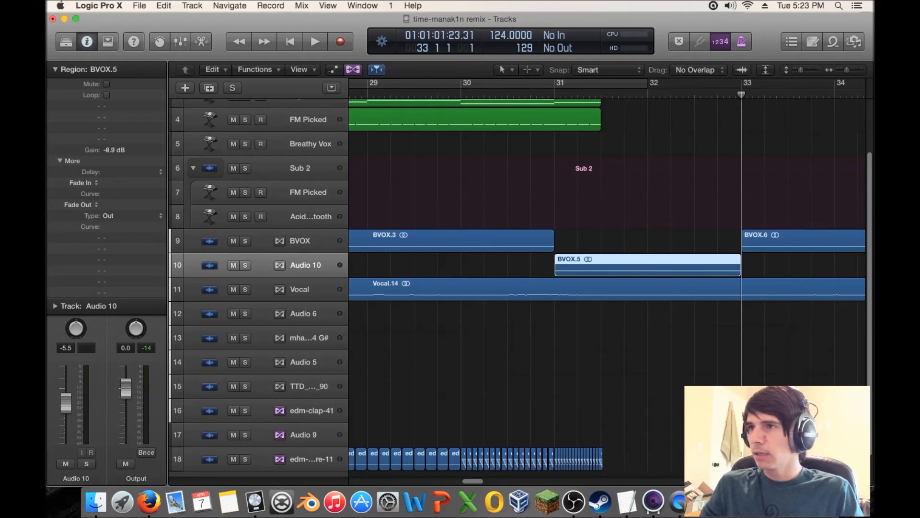
key("space")
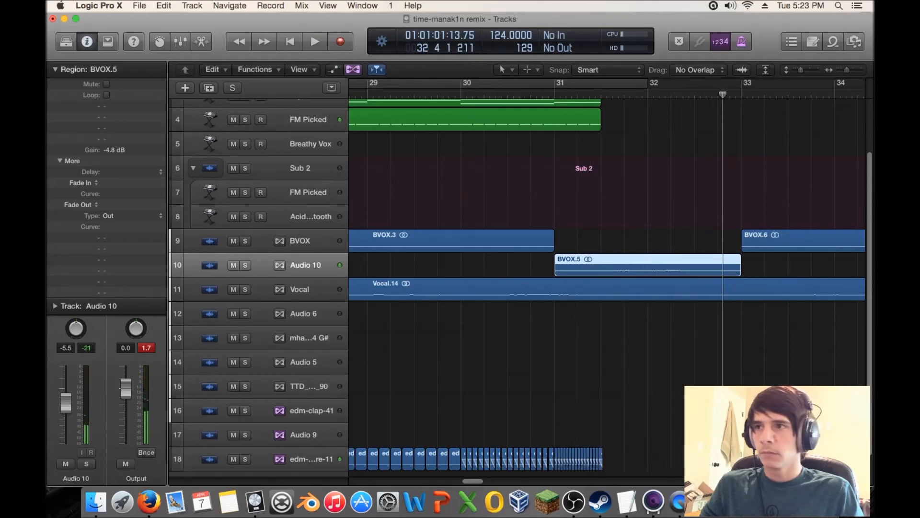
left_click(55, 70)
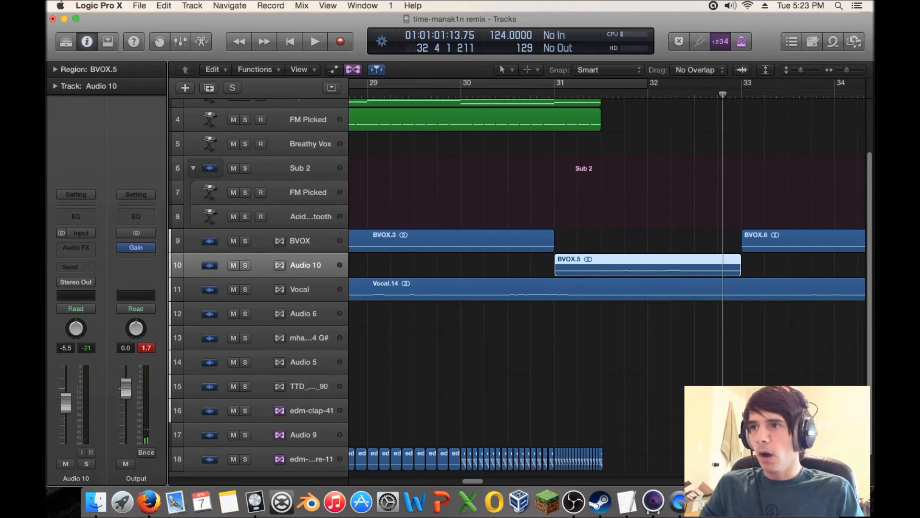
key("s")
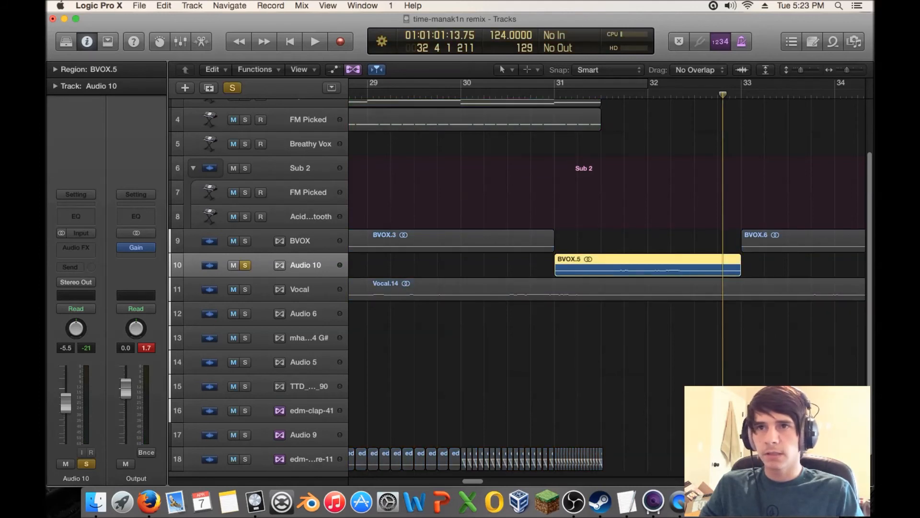
- Listen to the soloed BVOX.5 region between bars 31 and 33 and place the playhead at 32 4 1
left_click(602, 94)
key("space")
left_click(555, 94)
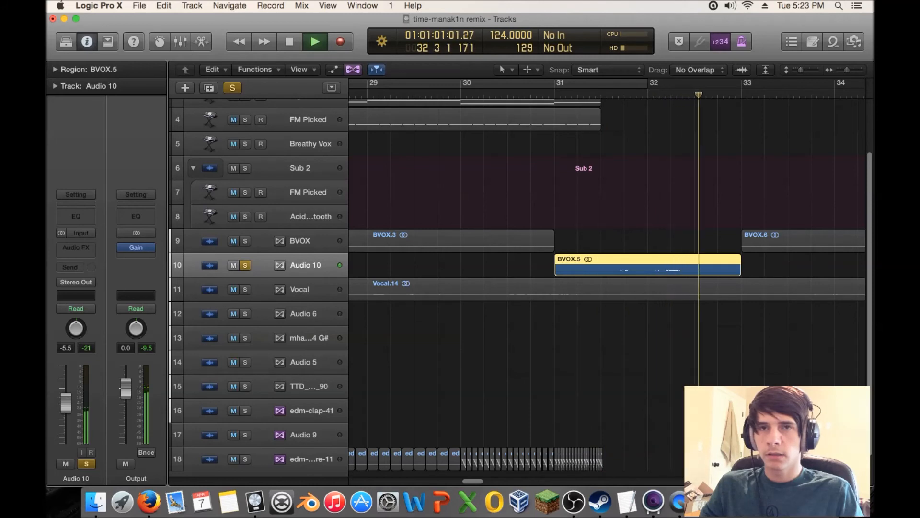
key("space")
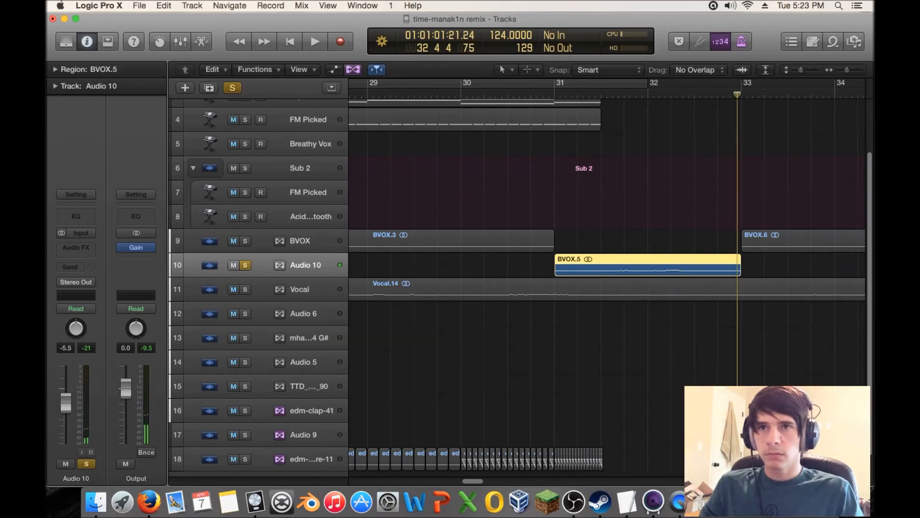
left_click(671, 94)
key("space")
key("space")
left_click(637, 94)
key("space")
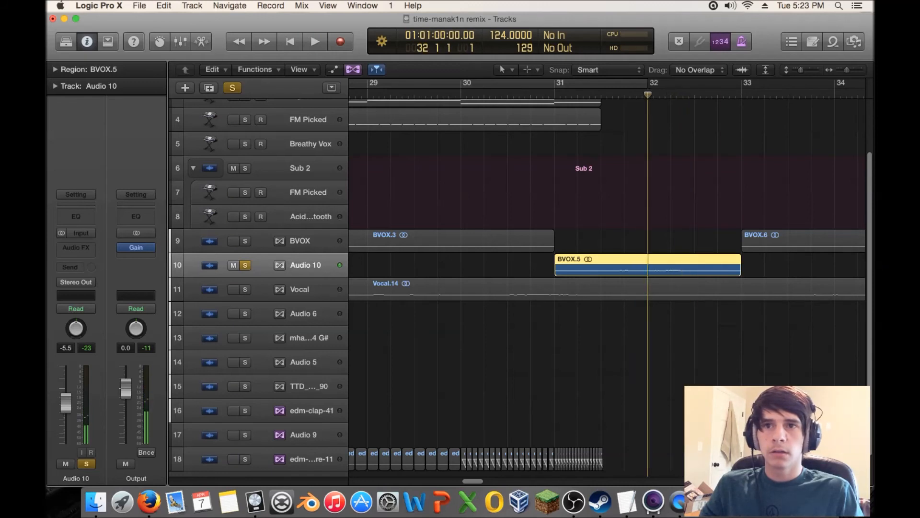
key("space")
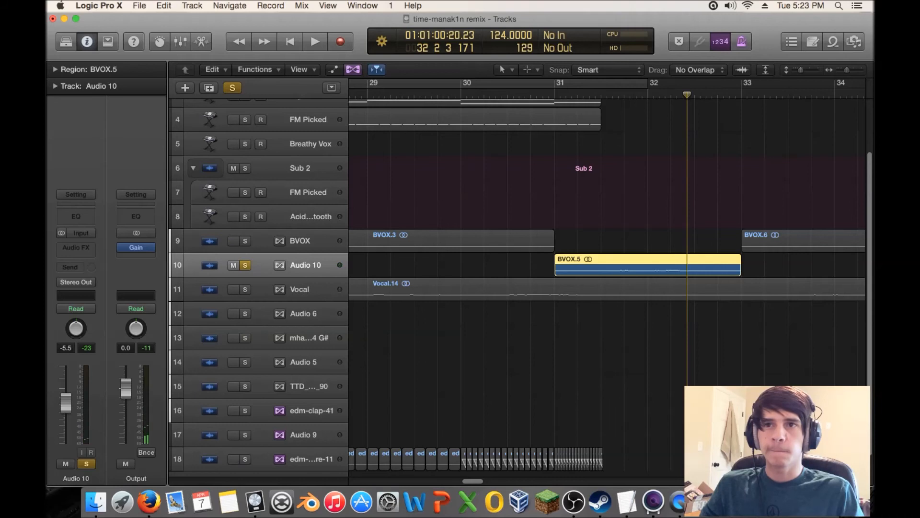
left_click(642, 330)
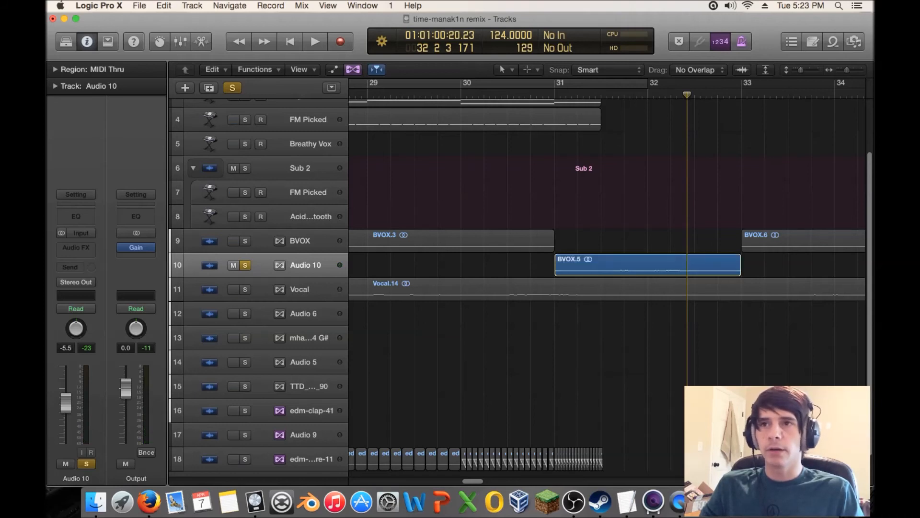
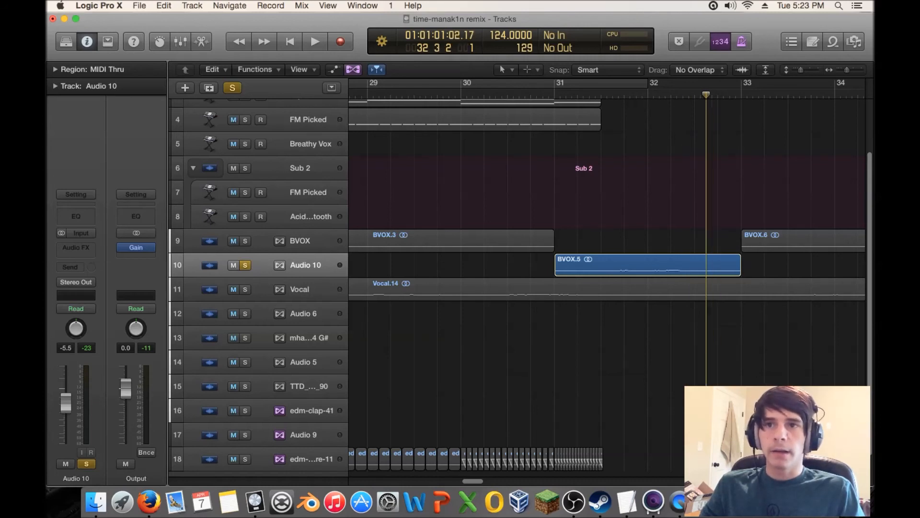
key("space")
key("space")
left_click_drag(663, 95, 718, 95)
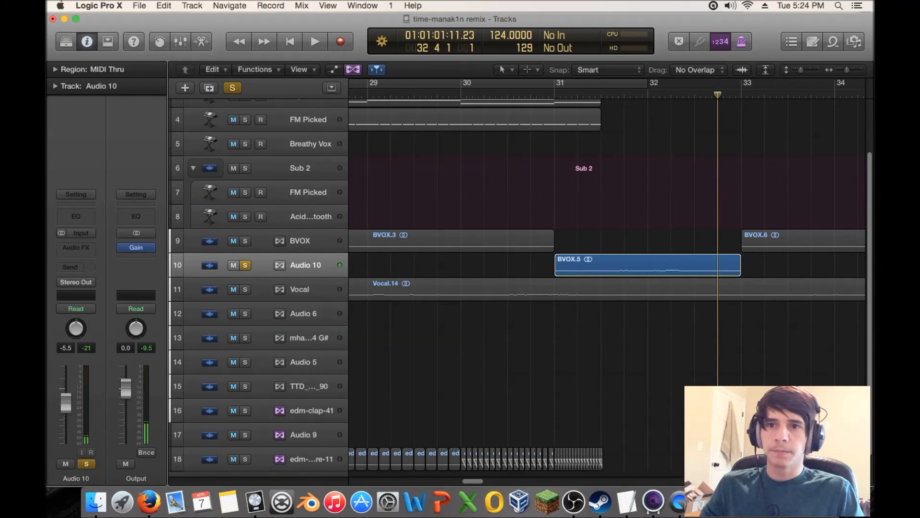
- Move the BVOX.5 region to start at 31 4 1 and audition it soloed from 31 3 1
left_click_drag(644, 269, 712, 269)
key("space")
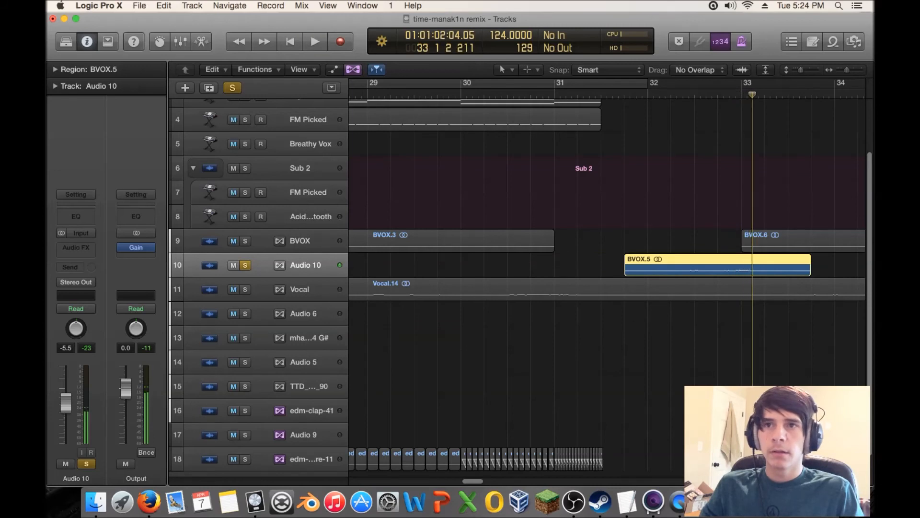
key("space")
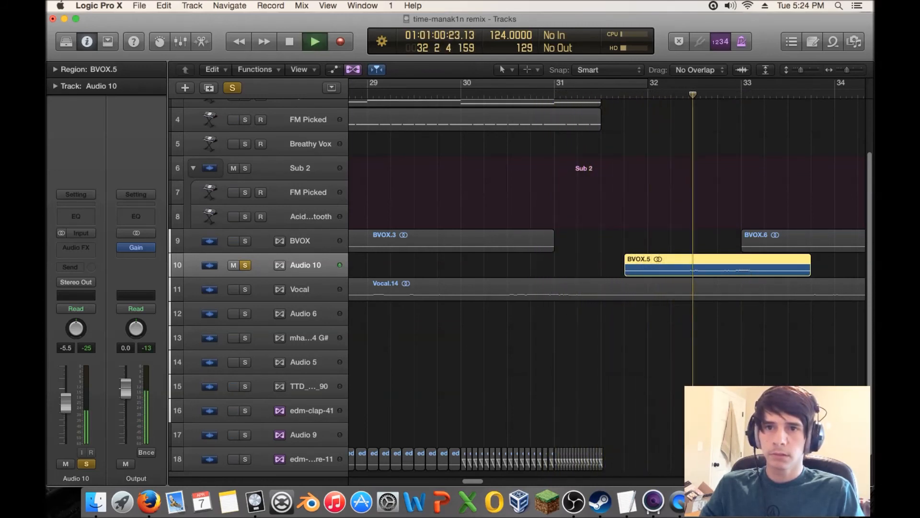
key("space")
scroll(517, 288, "up", 3)
scroll(517, 287, "down", 4)
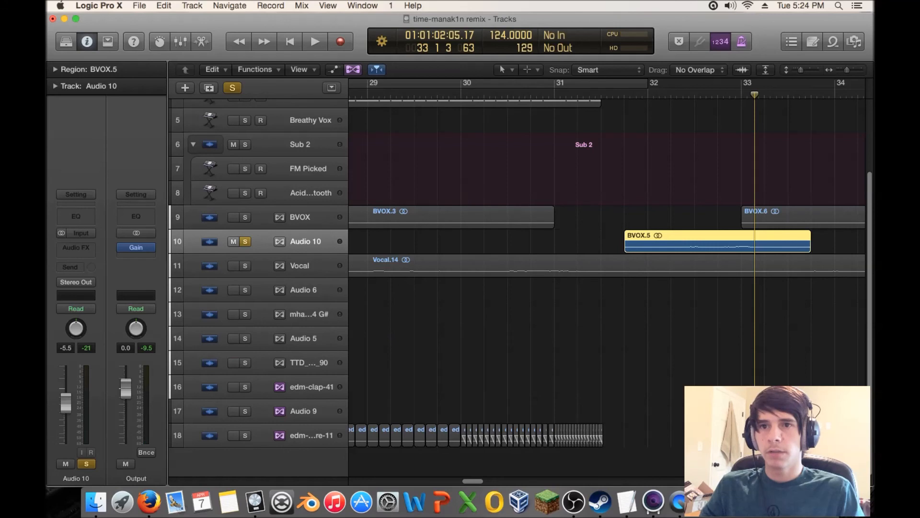
left_click(601, 95)
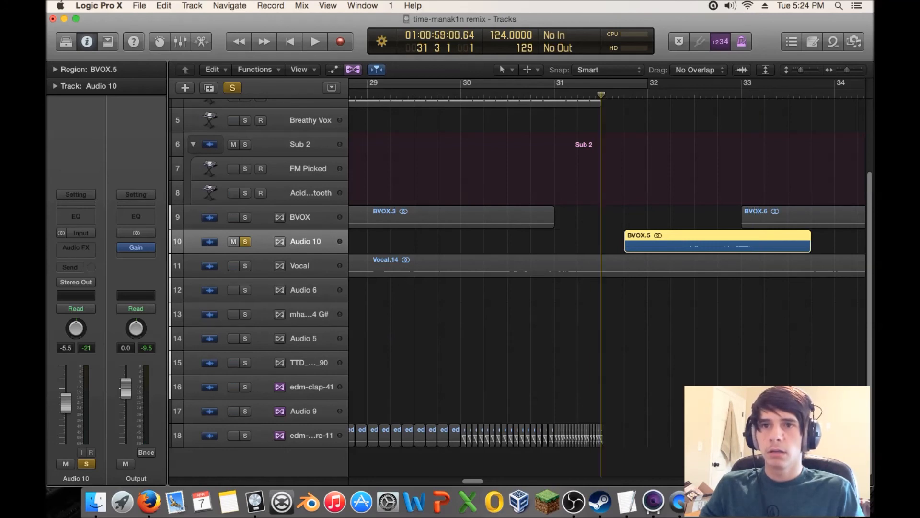
key("space")
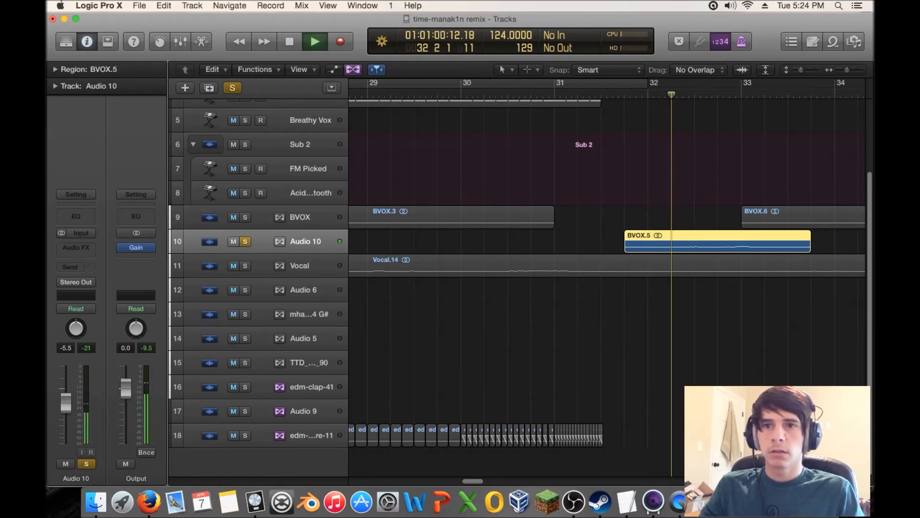
key("space")
left_click(602, 95)
key("space")
key("space")
left_click(601, 94)
- Move the BVOX.5 region to start at 31 2 1, unsolo Audio 10, and play the build-up in the full mix
left_click_drag(627, 248, 578, 247)
key("space")
key("s")
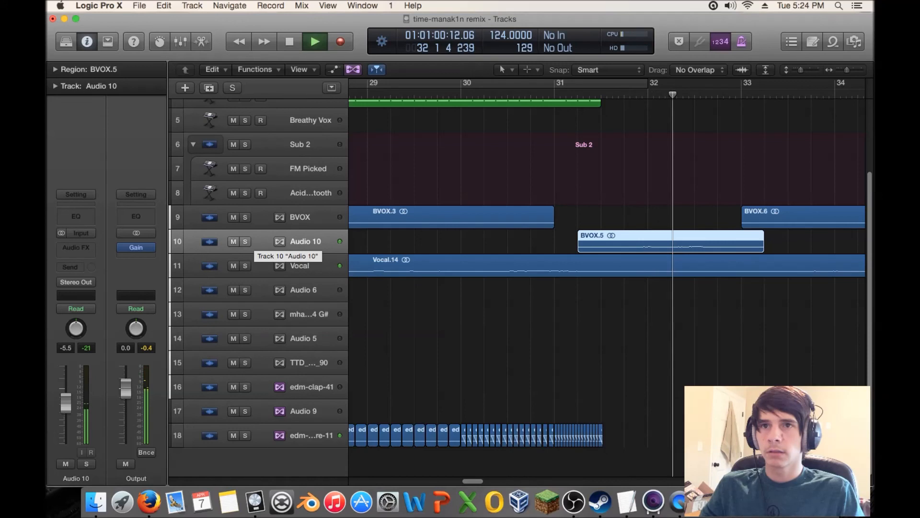
left_click(496, 94)
key("space")
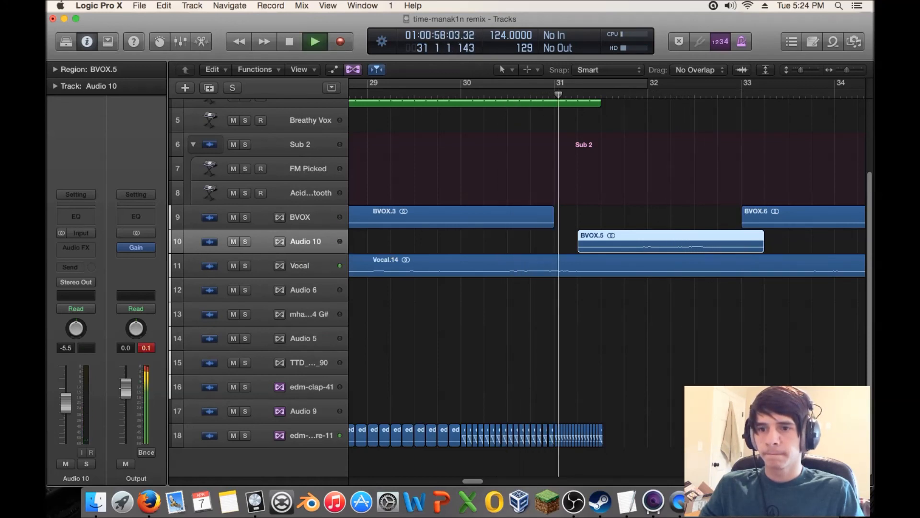
key("space")
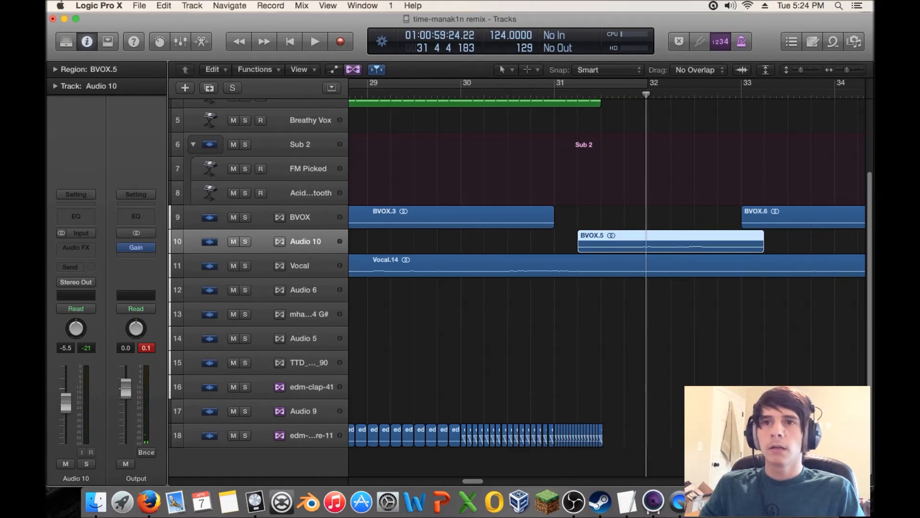
- Listen to the backing vocal phrase in the gap through bar 32, checking its timing around 32 4 1
key("space")
key("space")
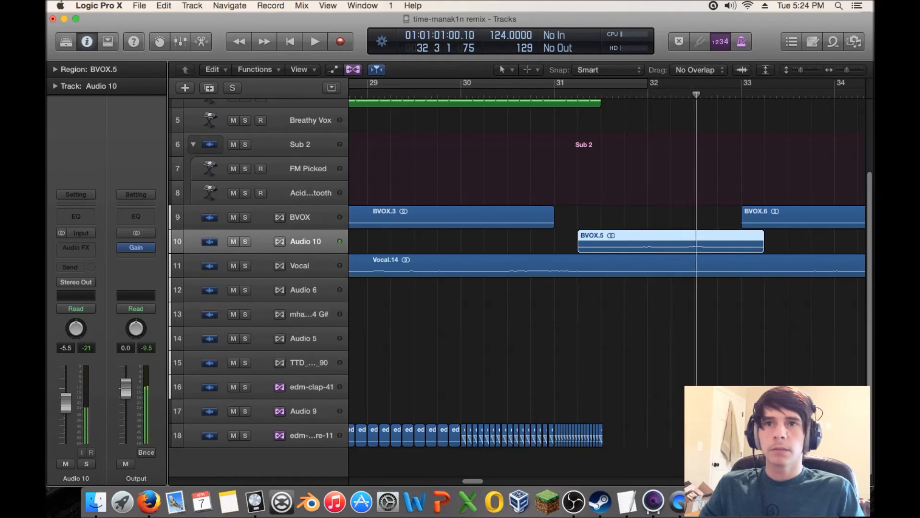
key("shift+space")
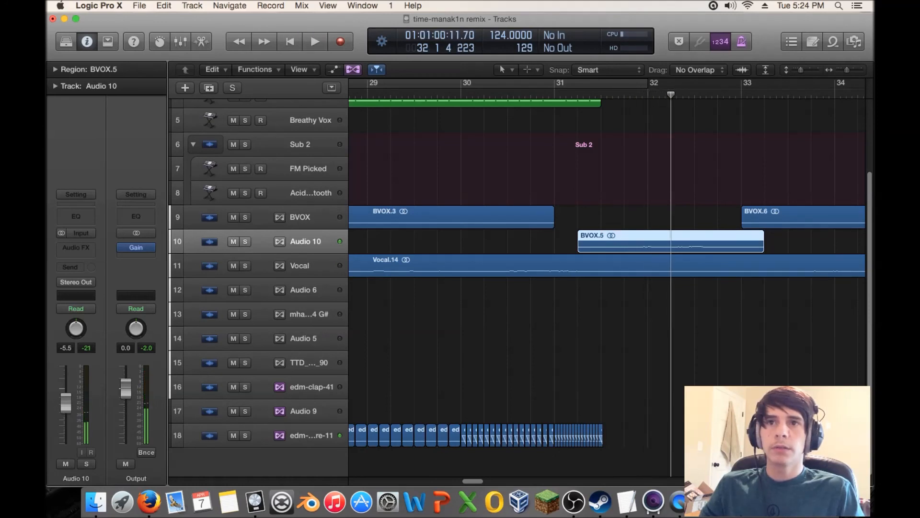
key("space")
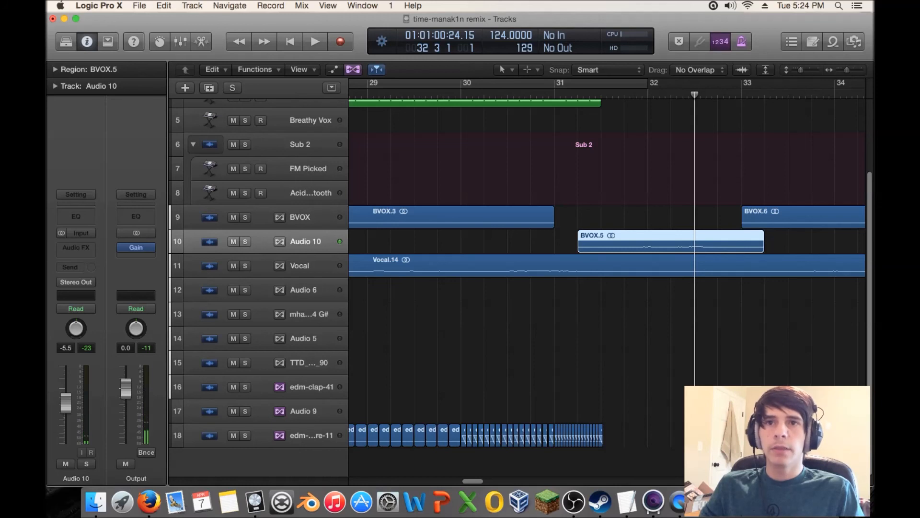
key("space")
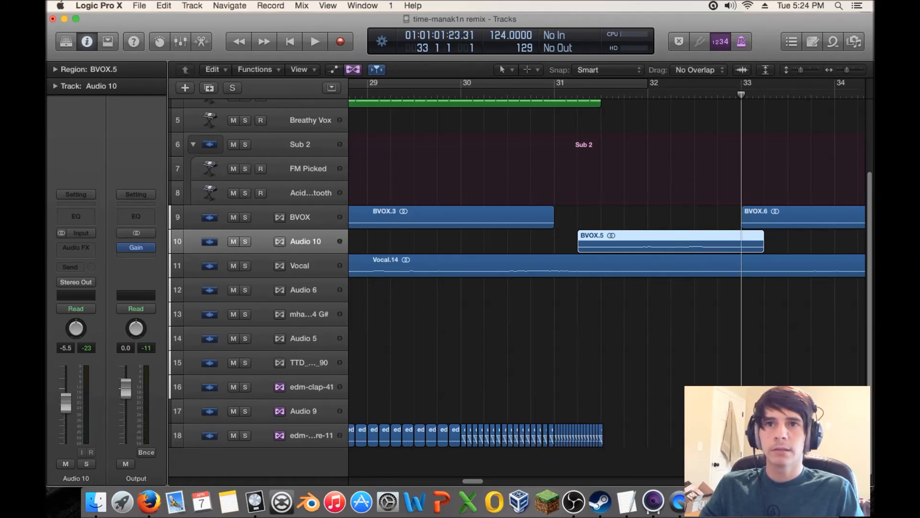
left_click_drag(741, 95, 718, 95)
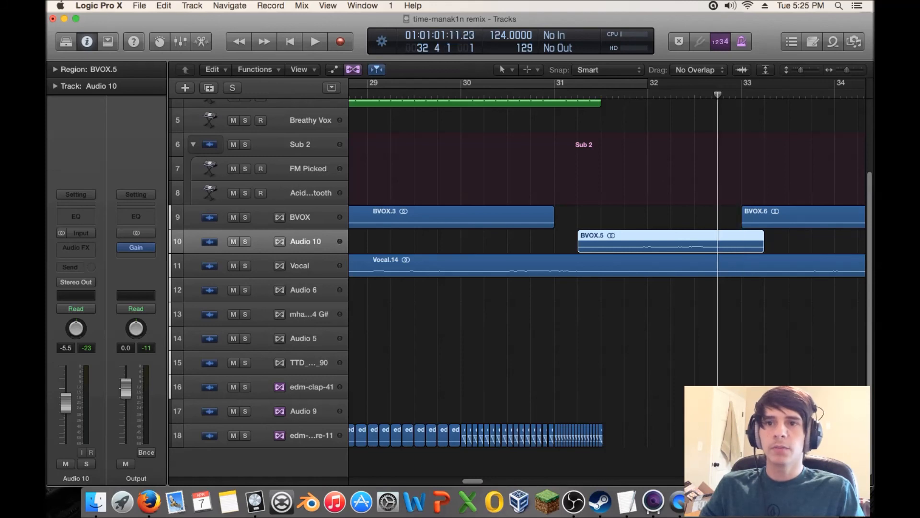
key("space")
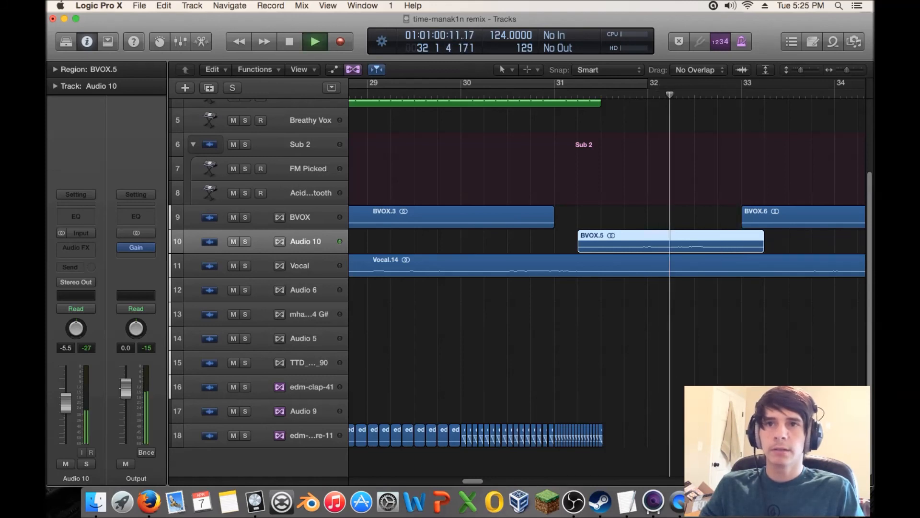
key("space")
- Shift the BVOX.5 region forward one beat at a time while listening, ending with its start at 31 4 1
left_click_drag(666, 249, 691, 249)
key("space")
key("comma")
key("comma")
key("space")
key("comma")
key("comma")
key("period")
key("period")
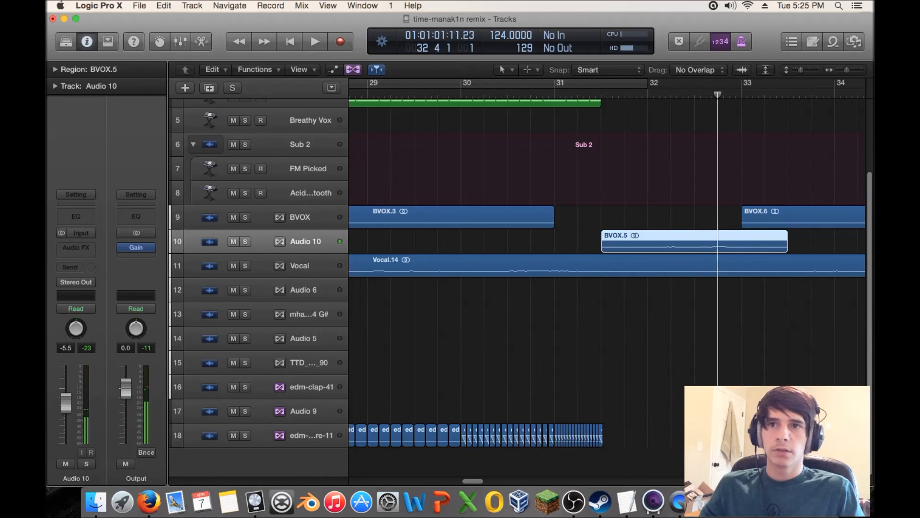
left_click_drag(623, 244, 646, 245)
- Extend the 70s Lead, Fuji-Koto and FM Picked parts on tracks 2 to 4 to end at bar 32
scroll(646, 245, "up", 4)
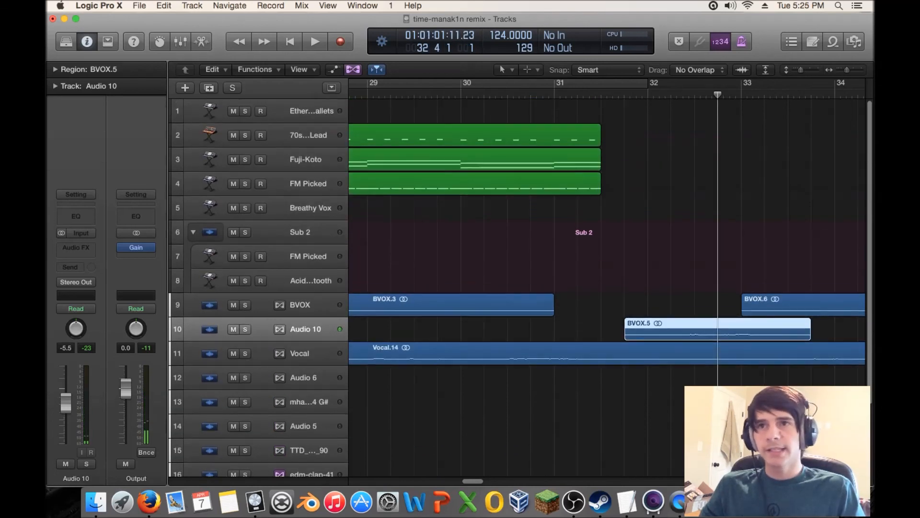
key("super+Left")
left_click_drag(692, 129, 602, 186)
key("Delete")
left_click_drag(526, 122, 680, 184)
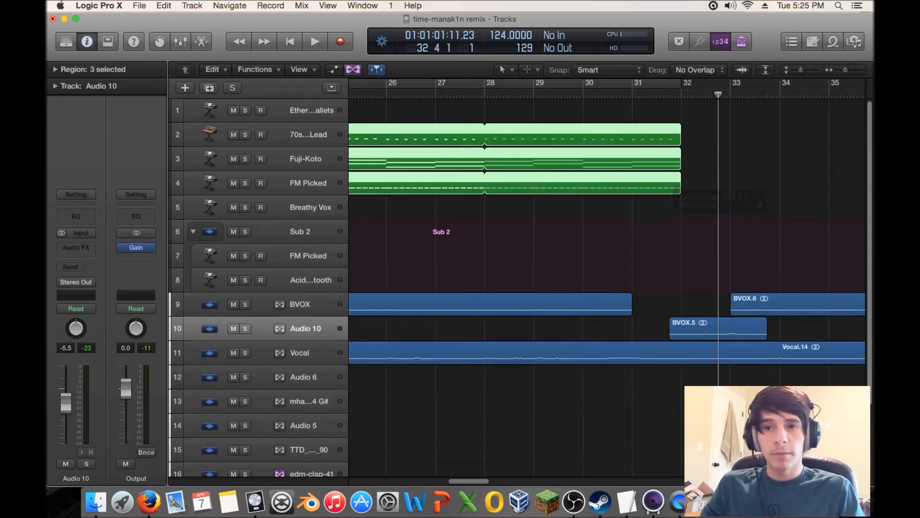
- Copy the 16 snare regions from the first two beats of bar 31 on track 18 to 31 3 1, filling the roll up to bar 32
scroll(680, 185, "down", 4)
left_click_drag(693, 435, 585, 435)
scroll(584, 435, "up", 5)
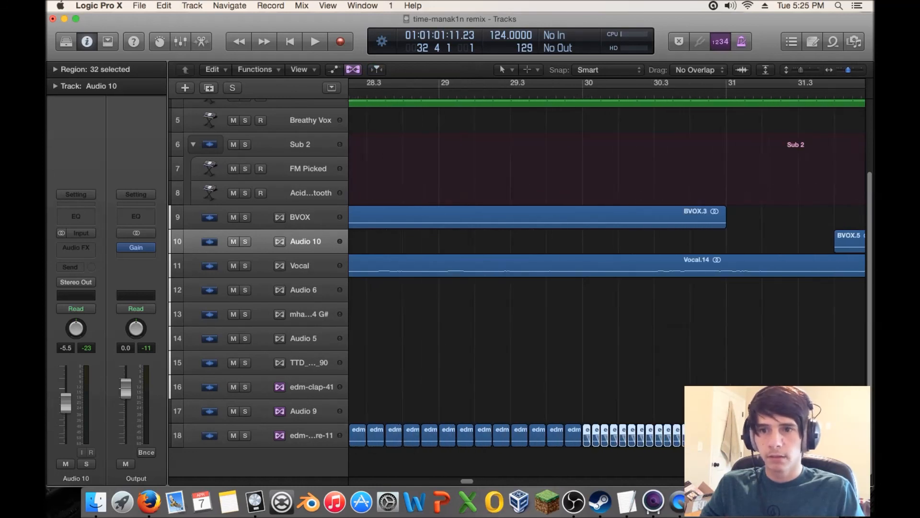
scroll(585, 436, "right", 7)
scroll(585, 435, "right", 3)
scroll(584, 435, "left", 1)
left_click_drag(677, 386, 444, 447)
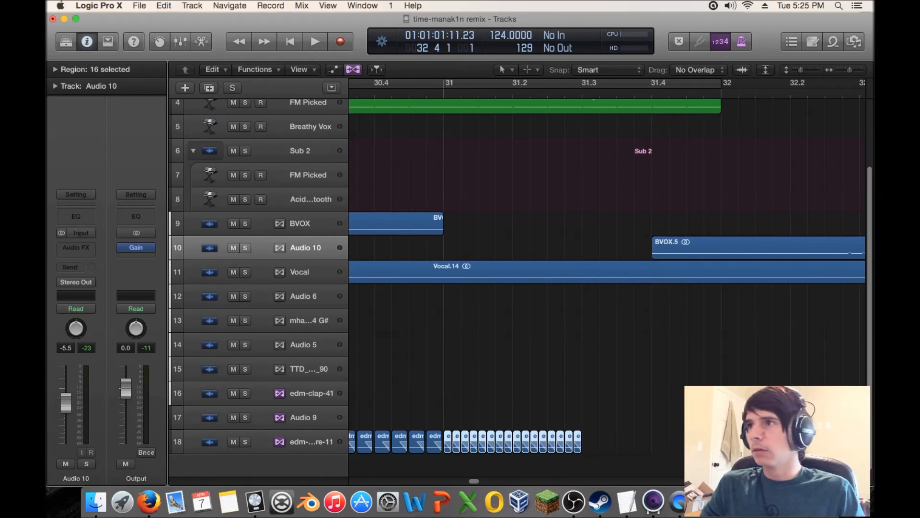
left_click(55, 70)
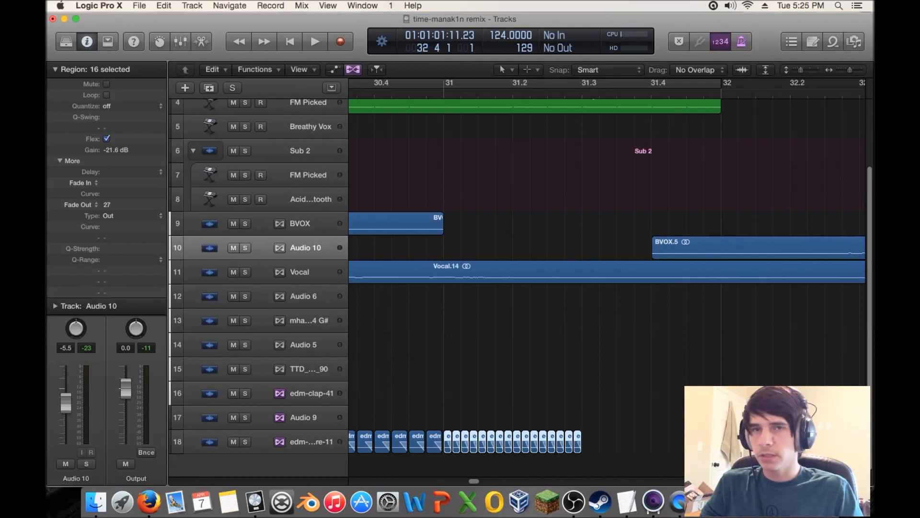
left_click_drag(850, 70, 851, 70)
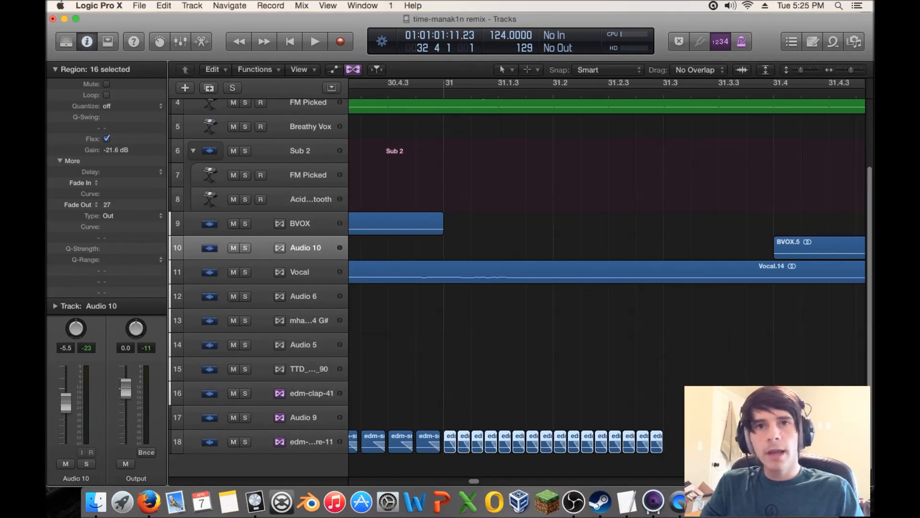
left_click_drag(851, 70, 853, 70)
scroll(671, 336, "down", 1)
left_click_drag(762, 452, 465, 383)
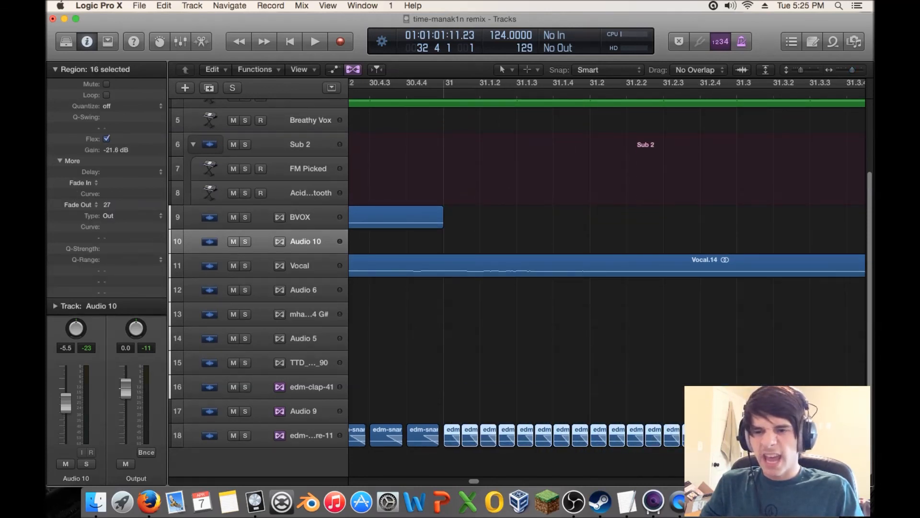
left_click_drag(451, 435, 744, 435, "alt")
- Play the extended build-up into bar 33, stop, and set the playhead at 33 1 1
left_click_drag(852, 70, 846, 70)
left_click(586, 94)
key("space")
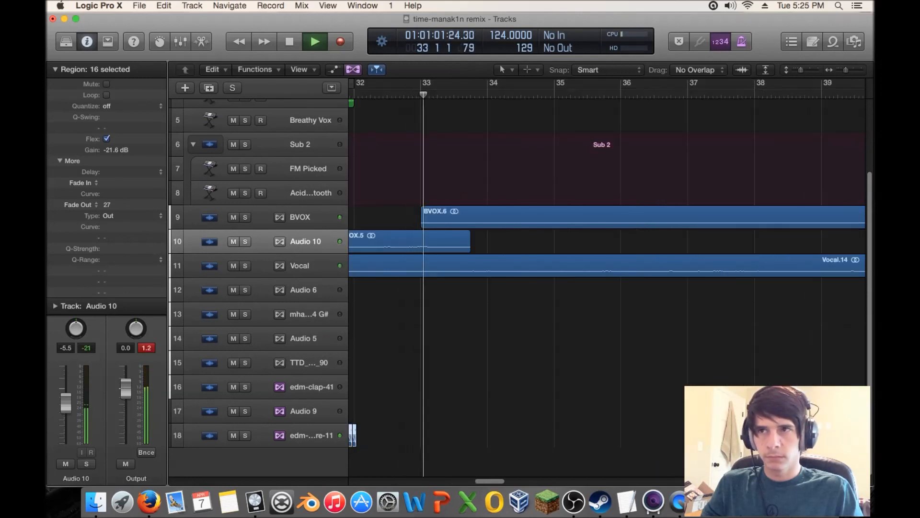
key("space")
key("comma")
key("period")
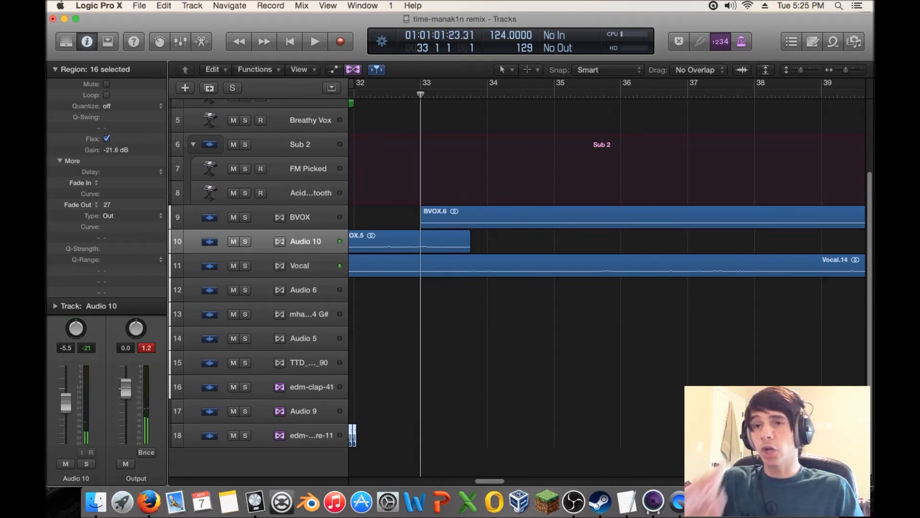
scroll(607, 287, "left", 5)
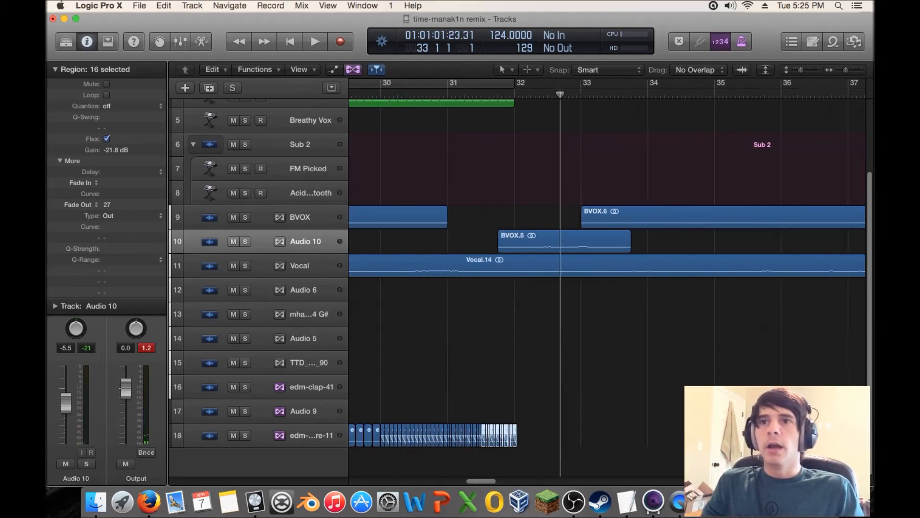